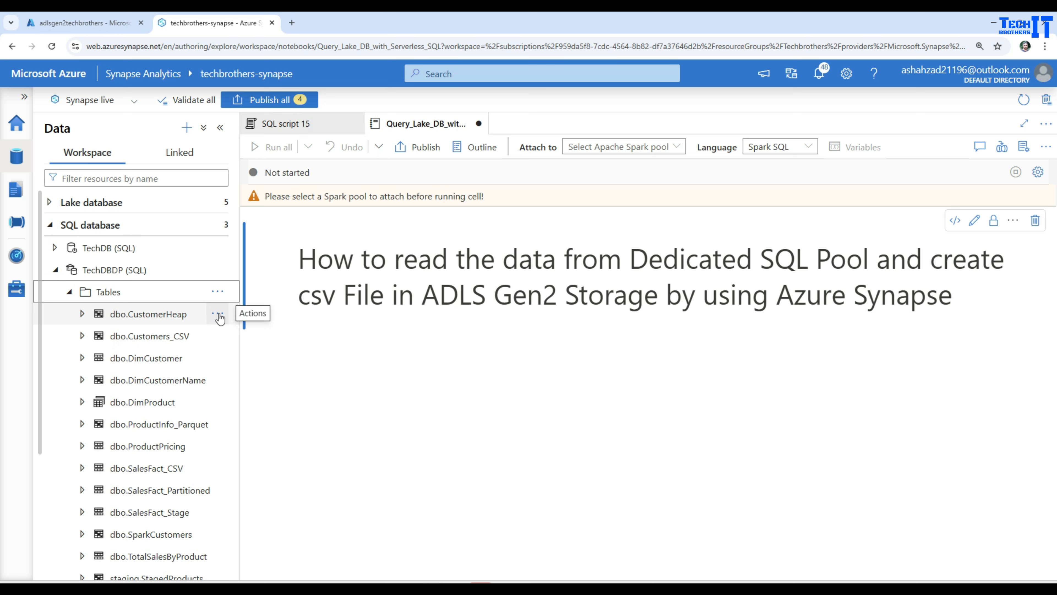
- Query the top 100 rows of the dbo.CustomerHeap table in a new SQL script and highlight the query
click(217, 315)
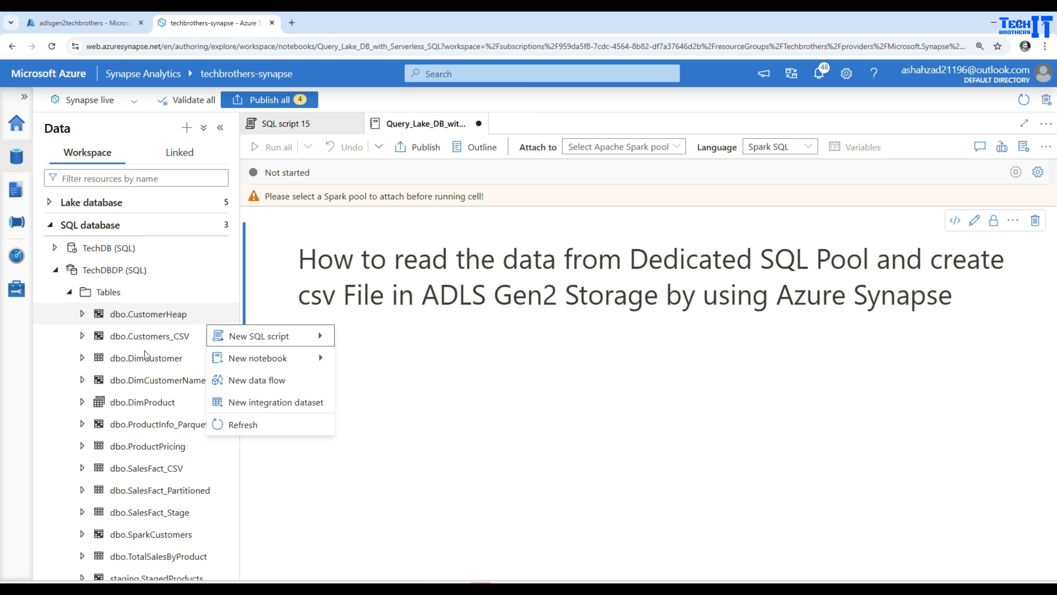
mouse_move(250, 357)
mouse_move(264, 341)
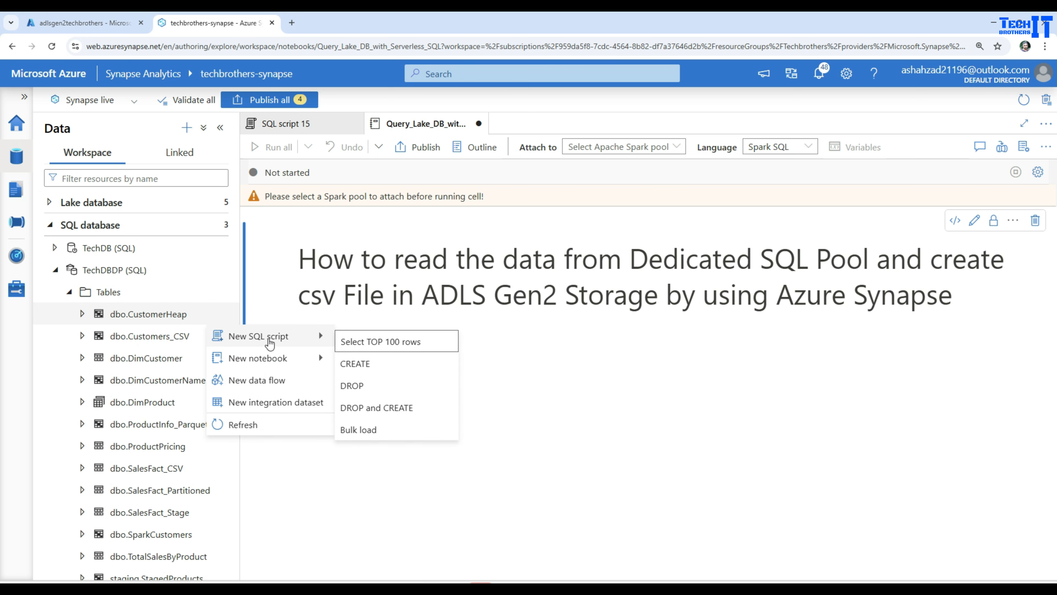
click(368, 340)
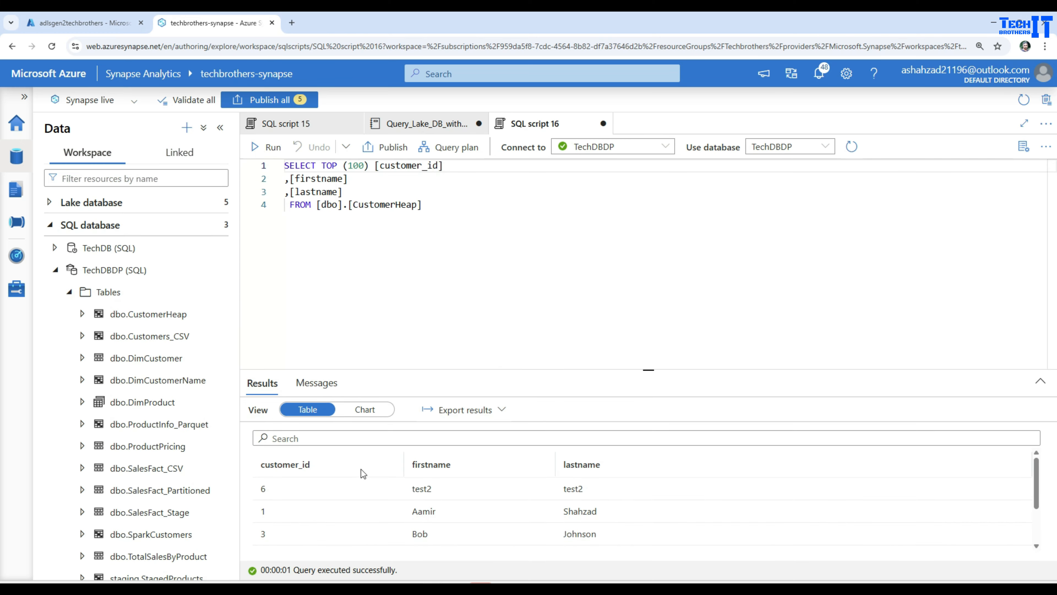
click(455, 466)
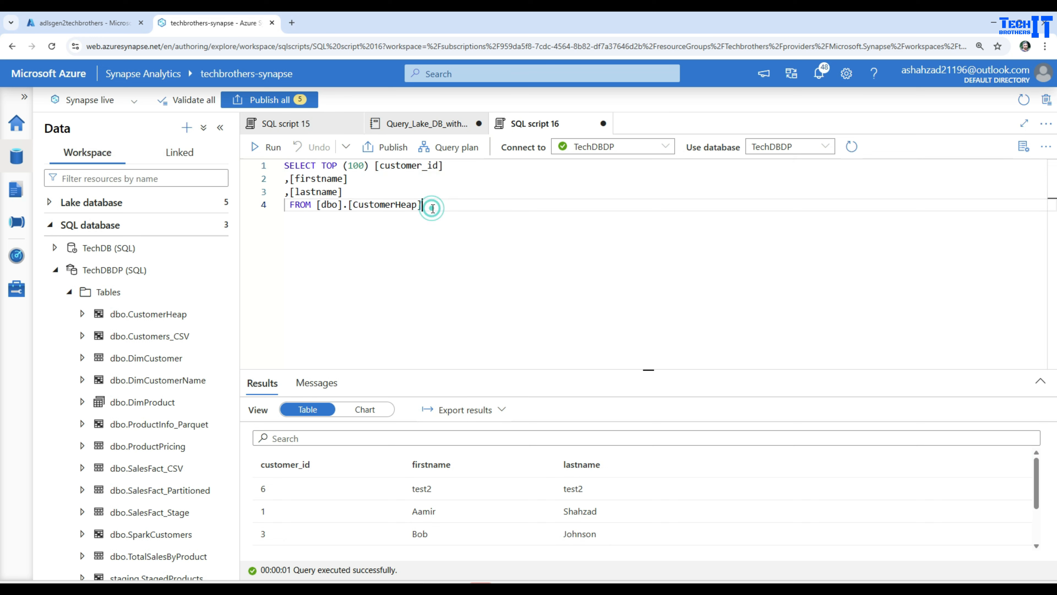
drag(458, 205, 283, 166)
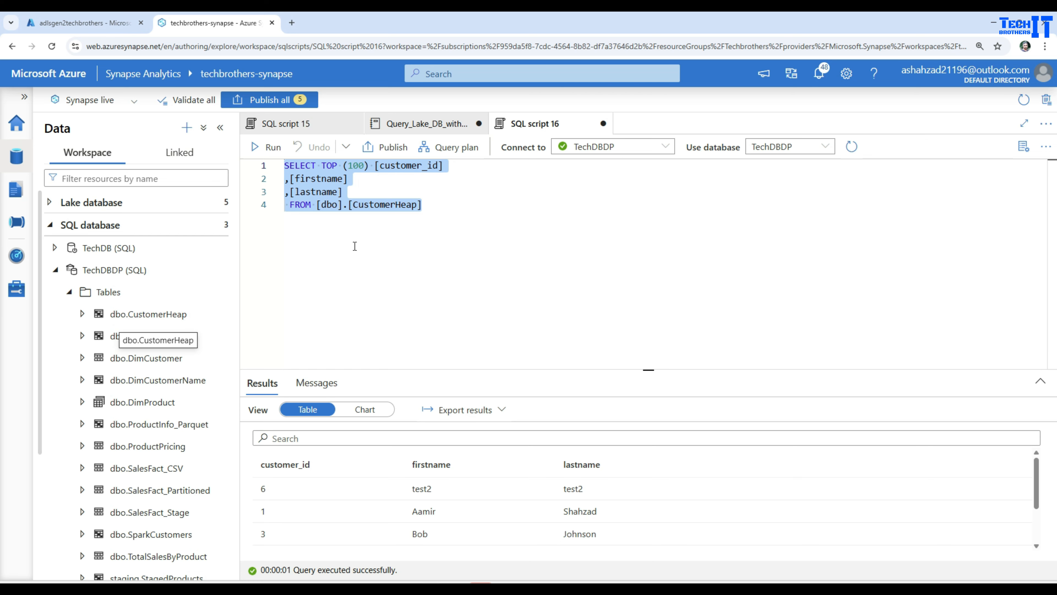
- Return the Azure portal to its home page, then switch back to Synapse Studio
click(85, 23)
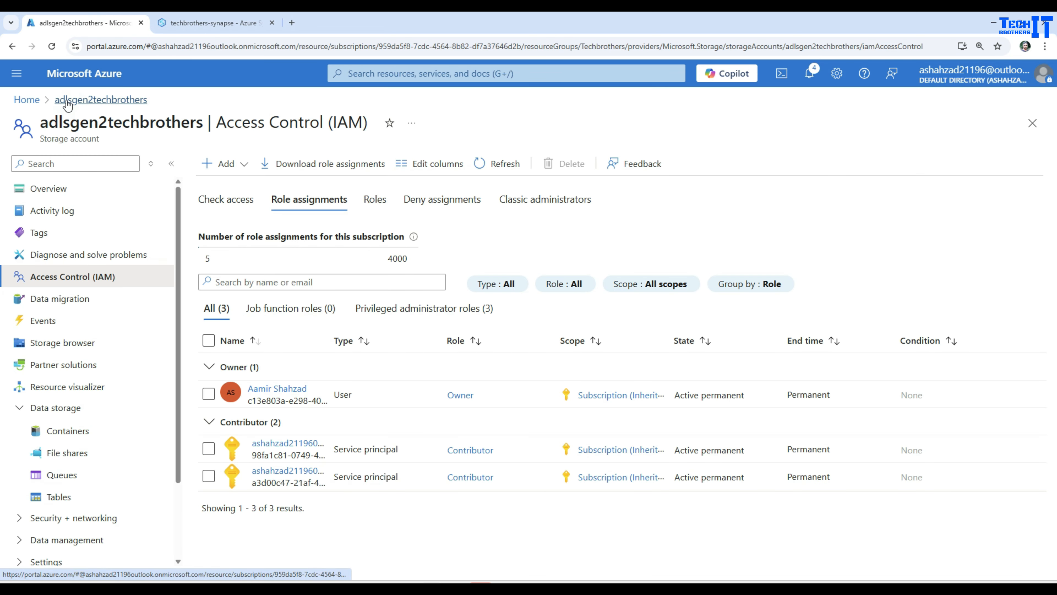
click(27, 99)
click(218, 22)
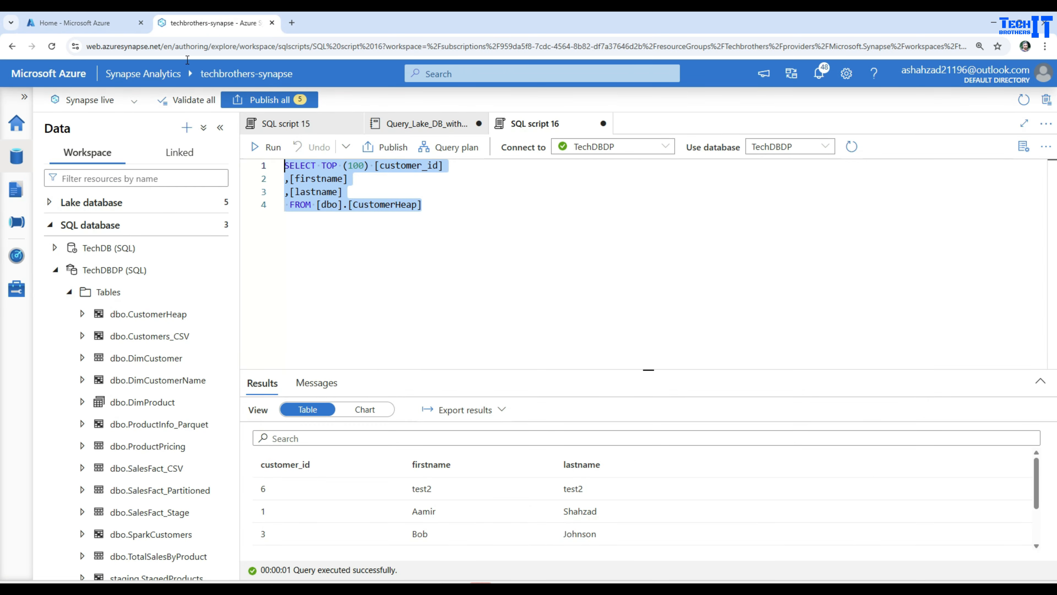
- Display the workspace's linked data, collapsing the integration datasets and the techbrothers-synapse storage account
click(179, 152)
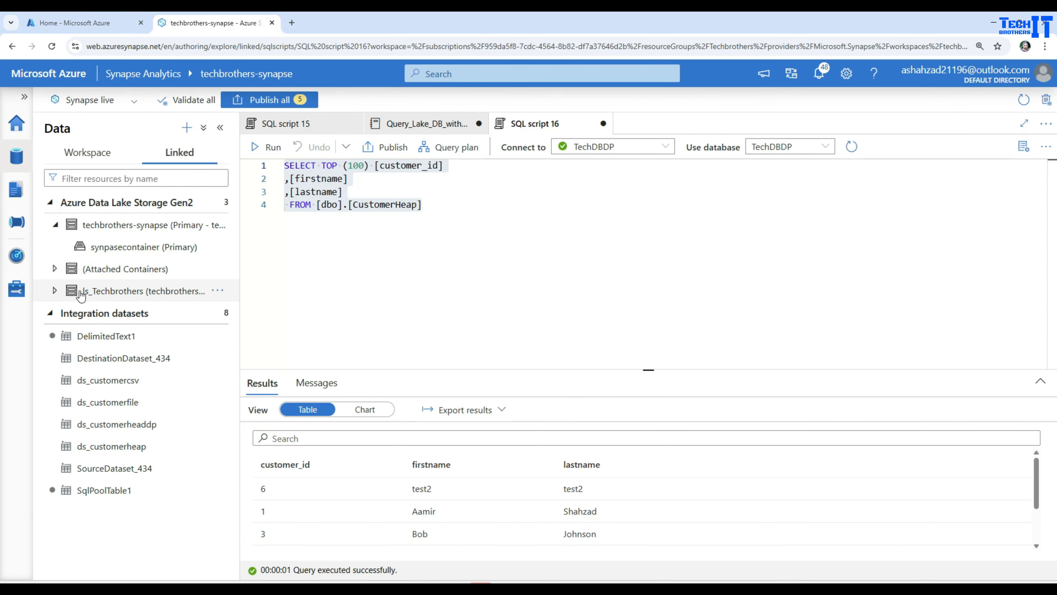
click(52, 315)
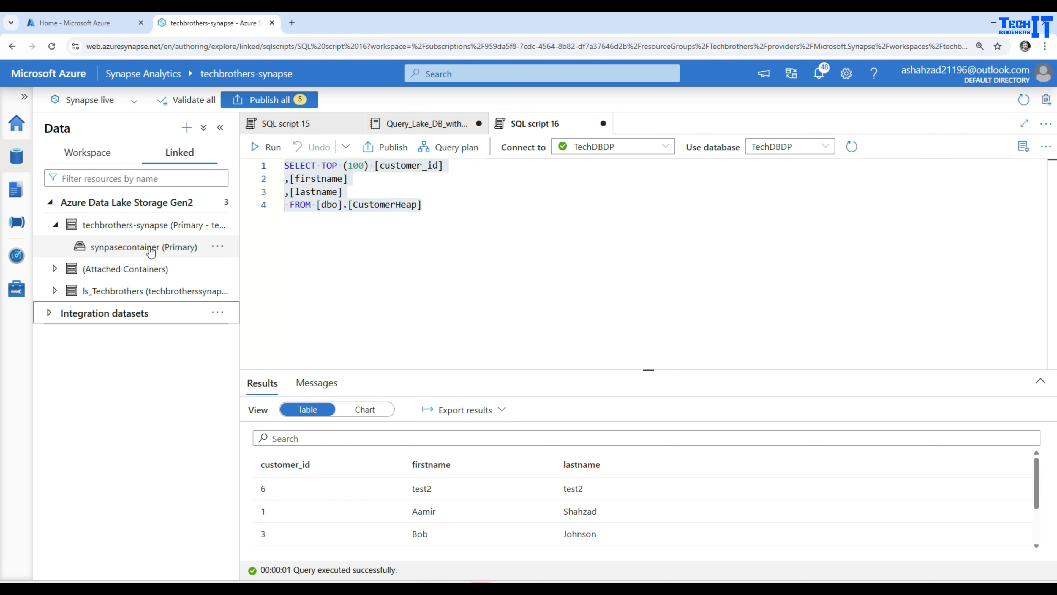
click(55, 225)
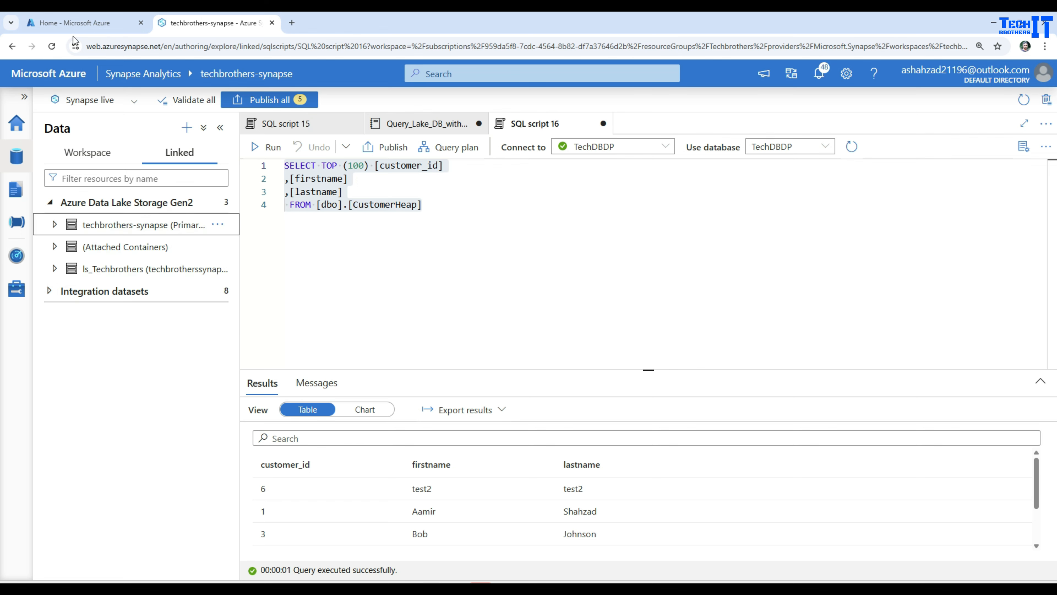
- In the Azure portal, view the contents of inputdirectory in testcontainer of the adlsgen2techbrothers storage account
click(77, 23)
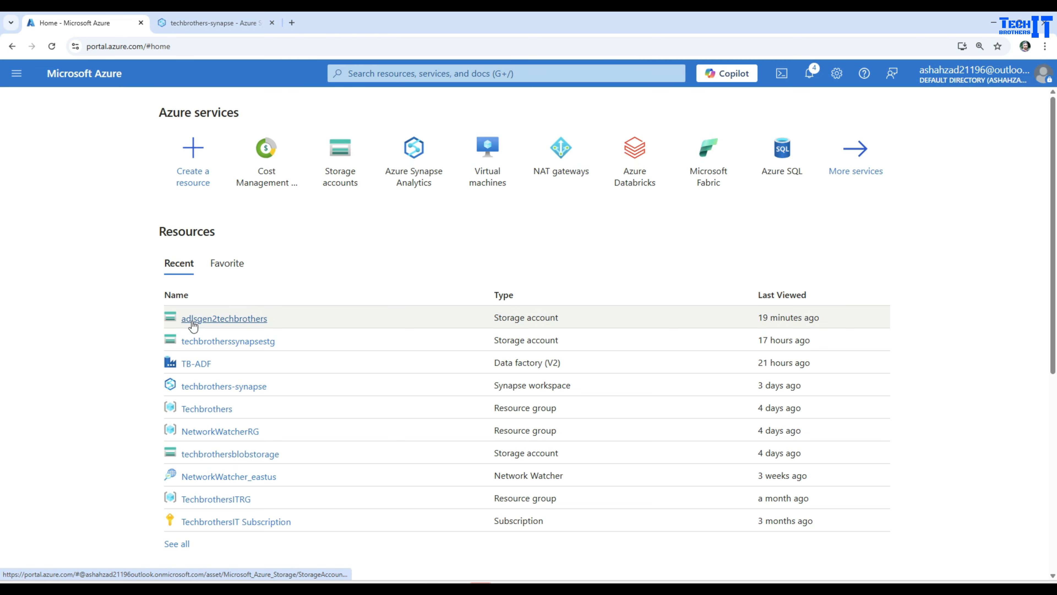
click(223, 321)
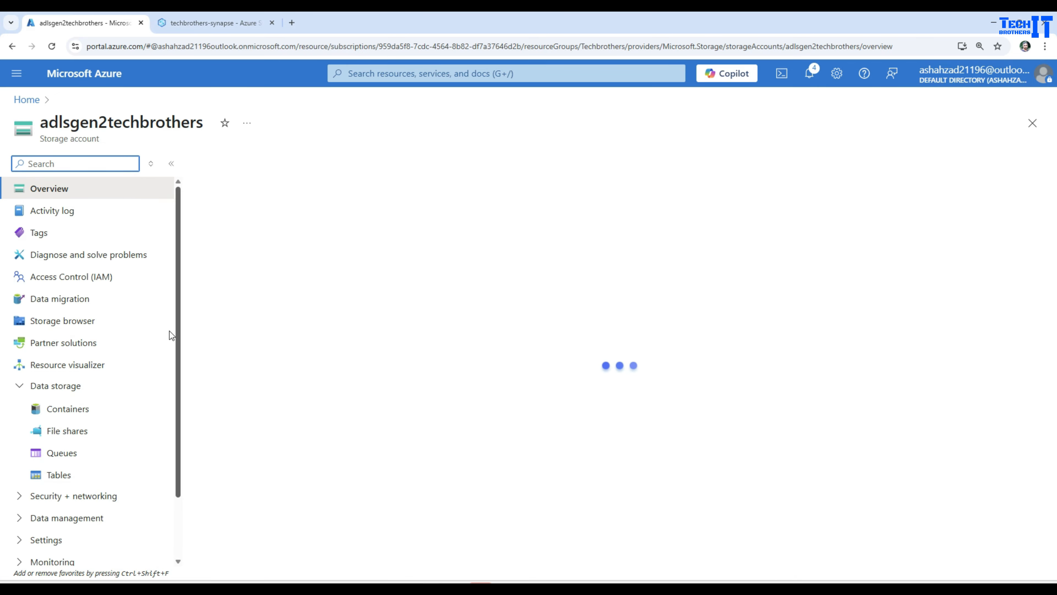
click(68, 430)
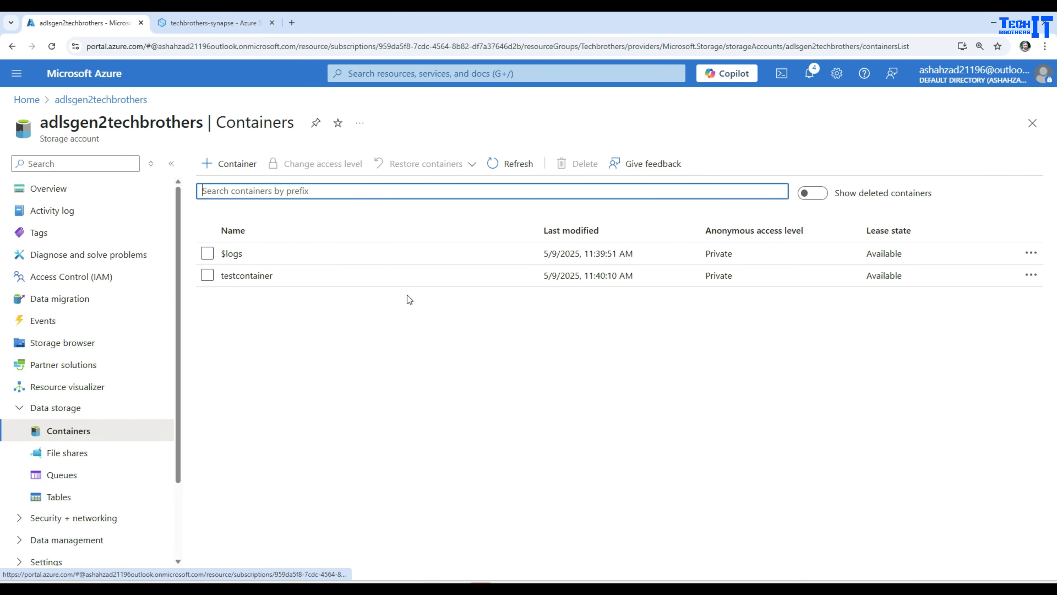
click(239, 278)
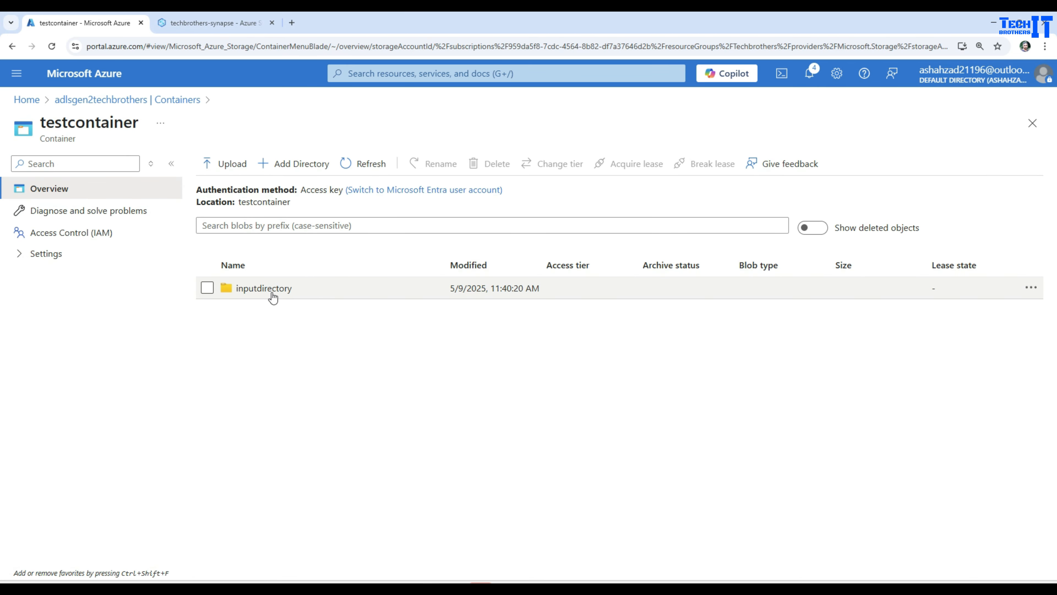
click(264, 292)
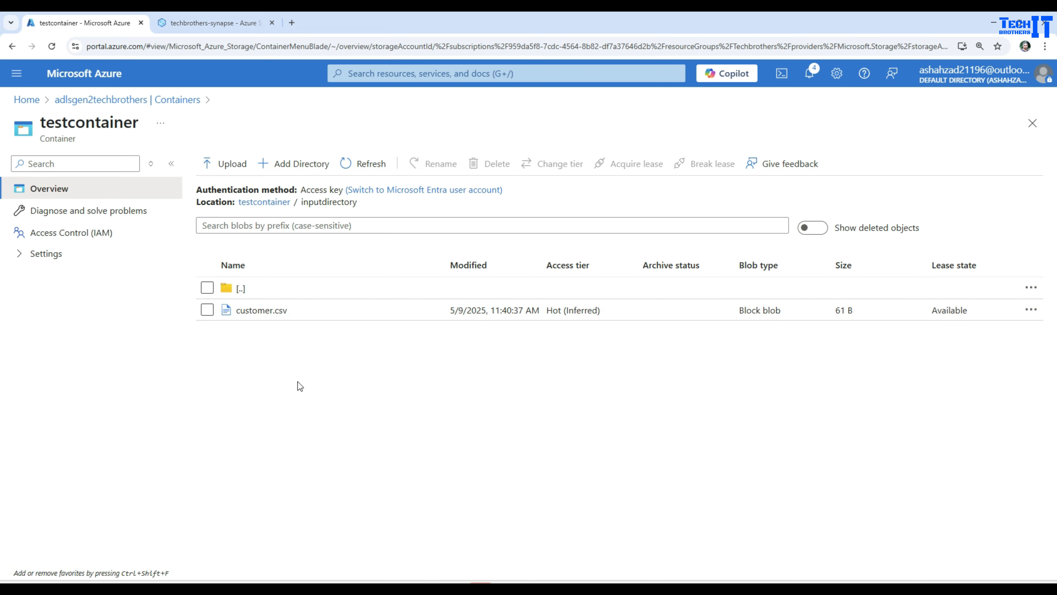
click(202, 24)
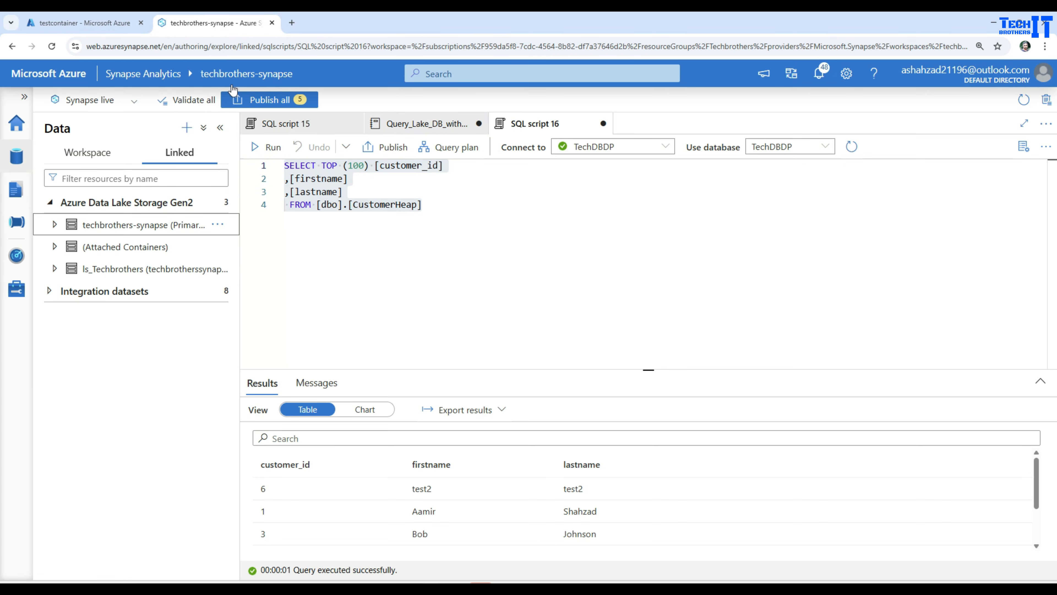
click(104, 23)
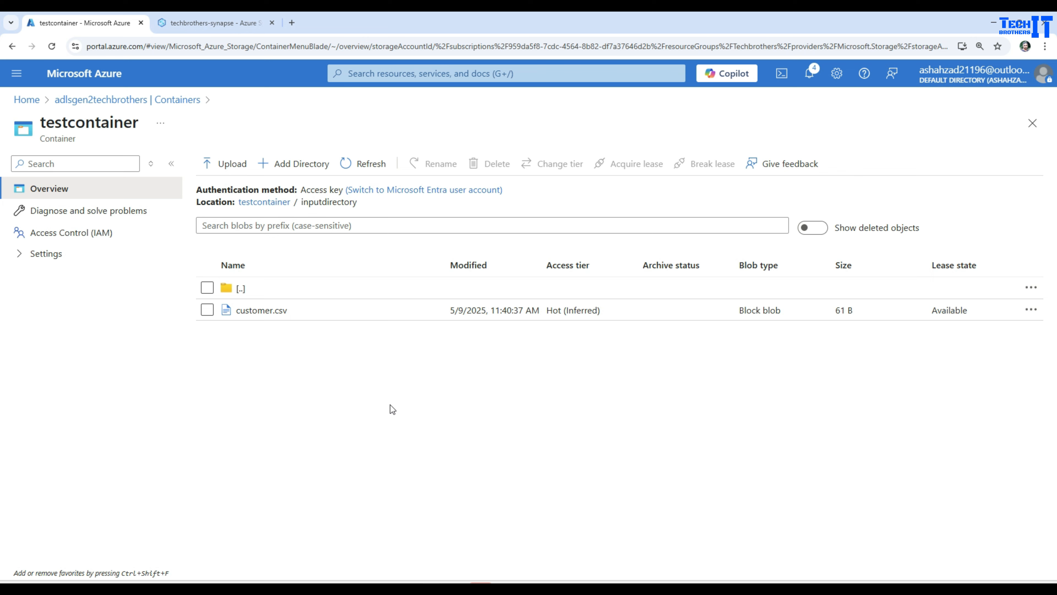
- Switch to Synapse Studio and create a new pipeline
click(183, 27)
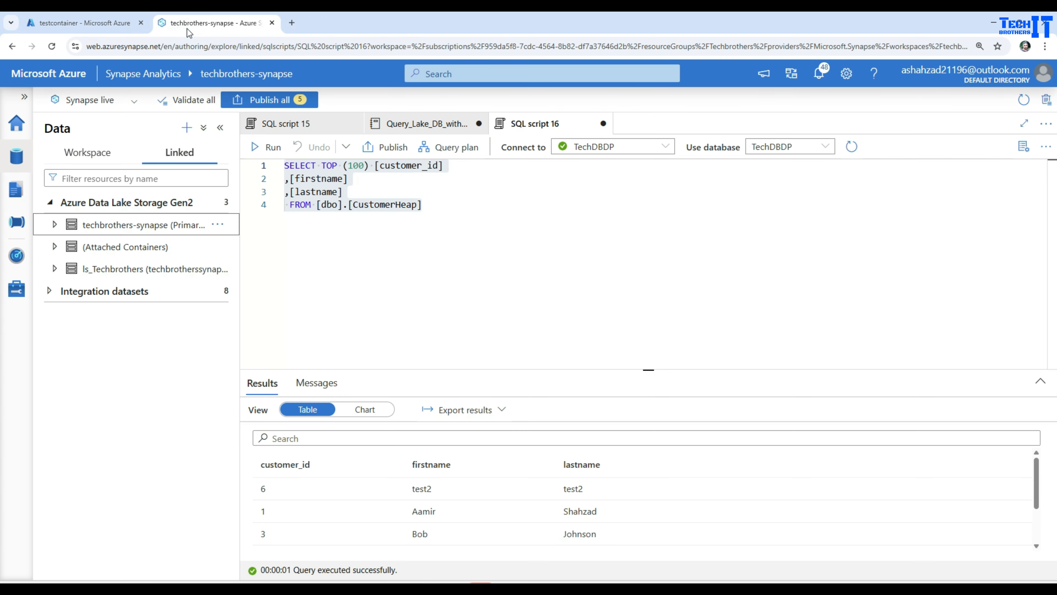
click(17, 223)
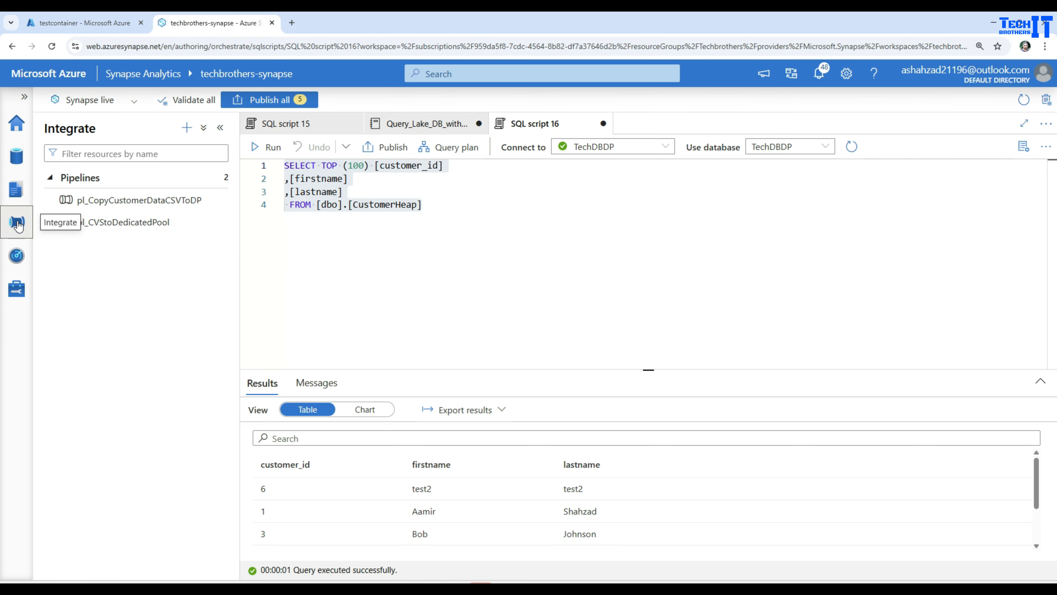
click(187, 128)
click(213, 153)
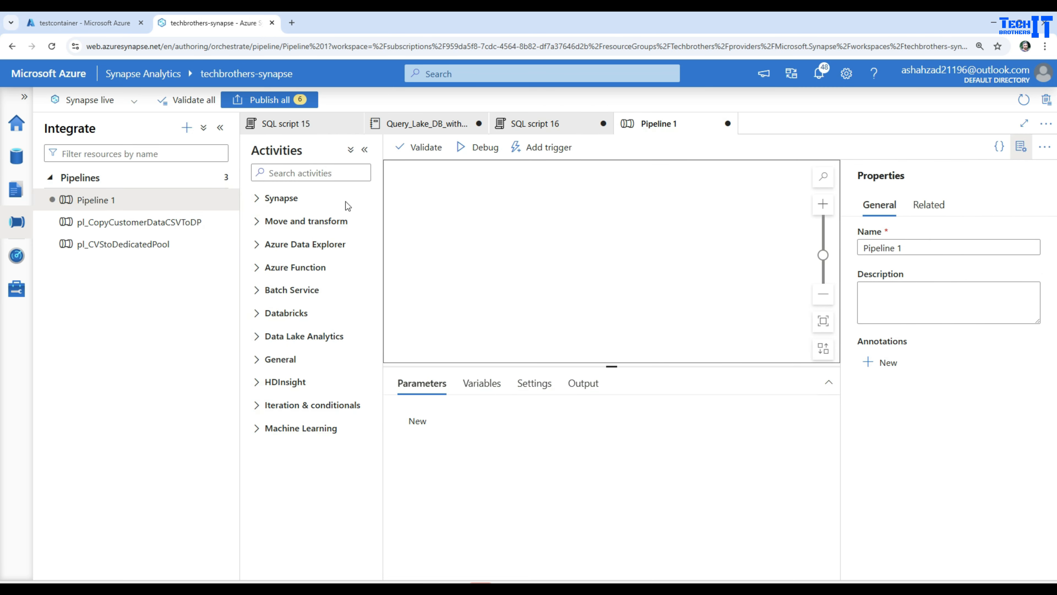
- Add a Copy data activity to the pipeline canvas and hide the pipeline's properties
click(269, 174)
click(257, 221)
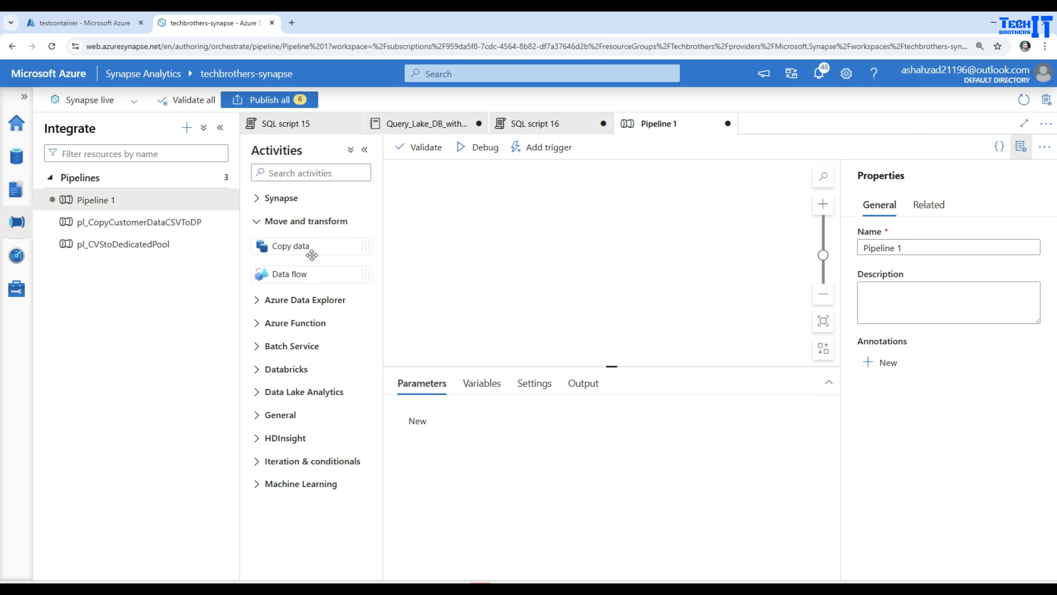
drag(302, 244, 491, 231)
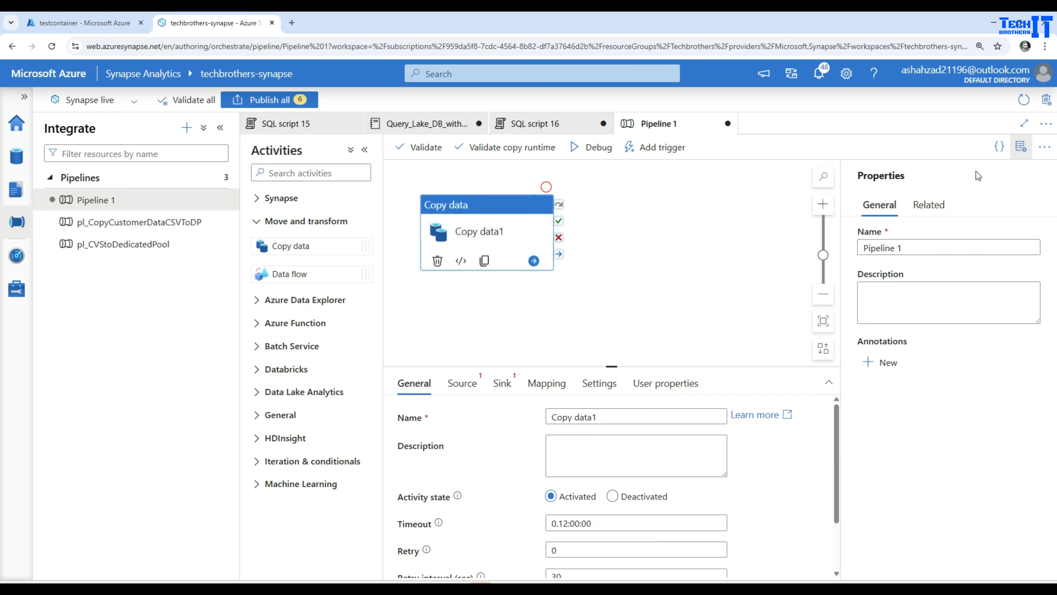
click(1021, 146)
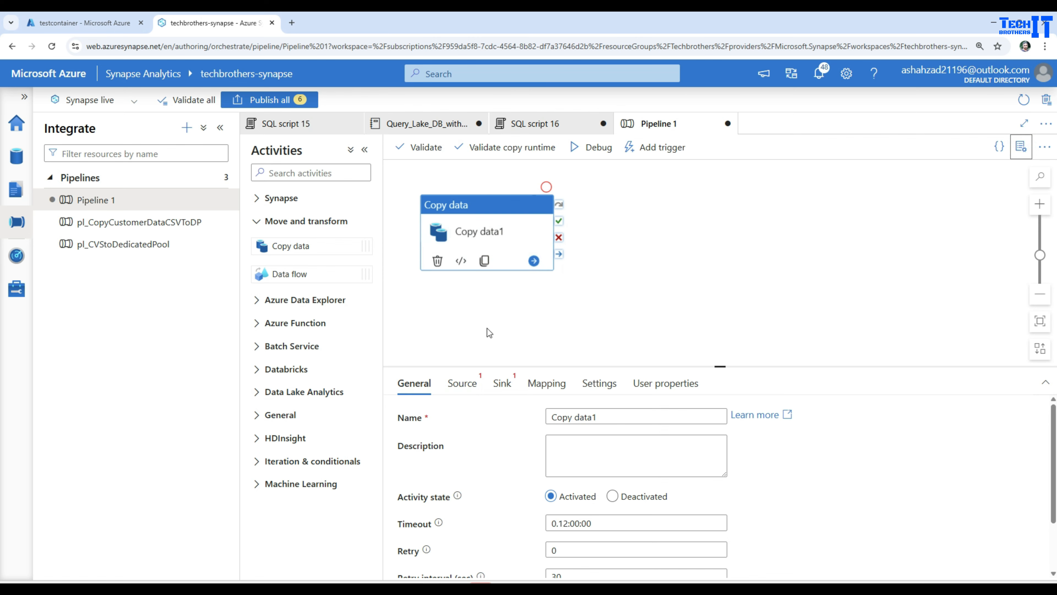
- Start a new source dataset for the copy activity with Azure Synapse dedicated SQL pool as the data store
click(471, 391)
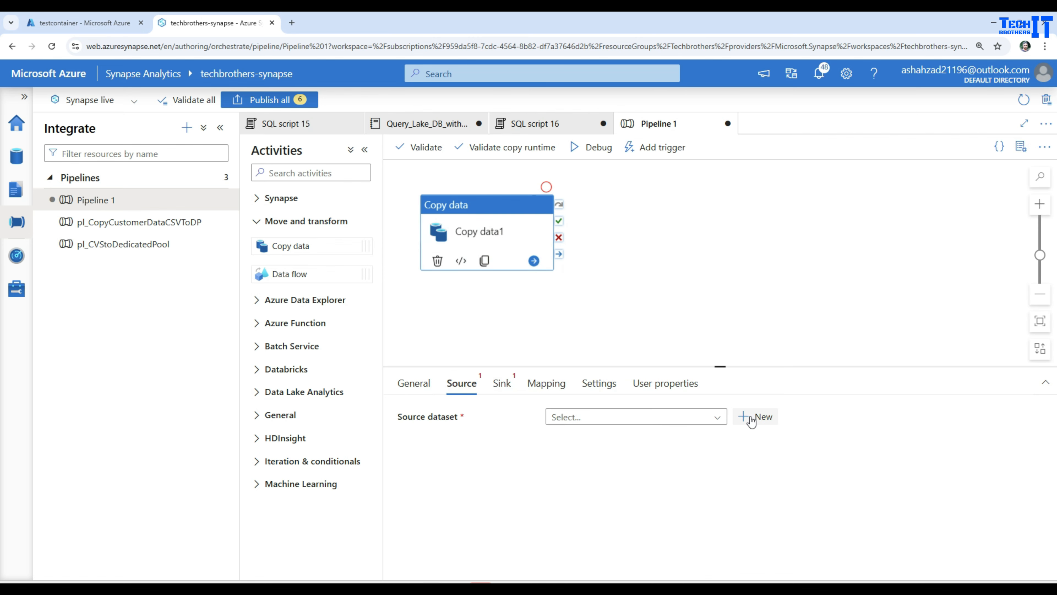
click(751, 416)
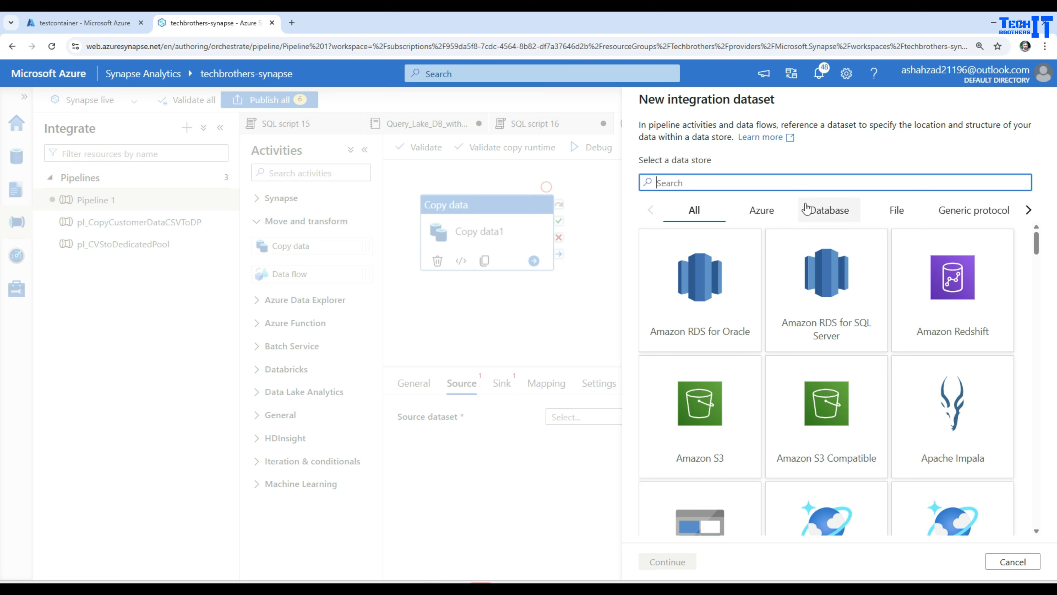
text(ded)
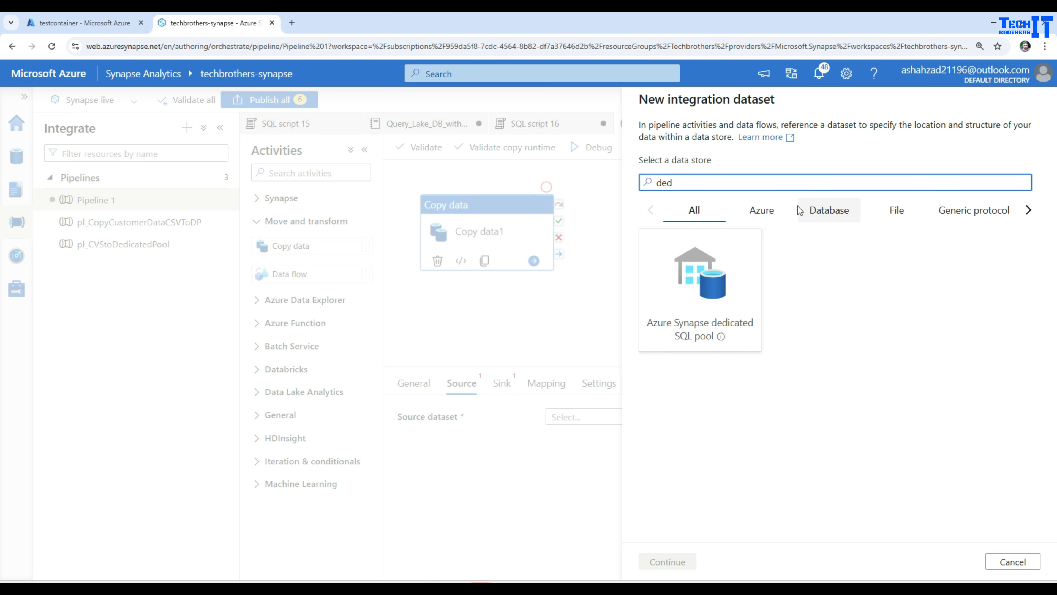
click(745, 265)
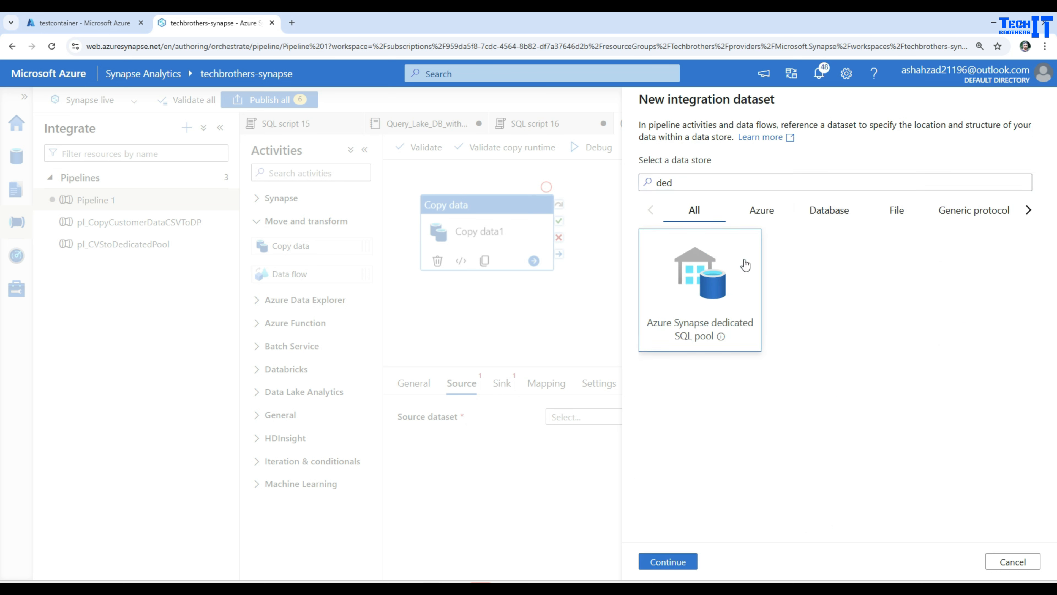
click(671, 560)
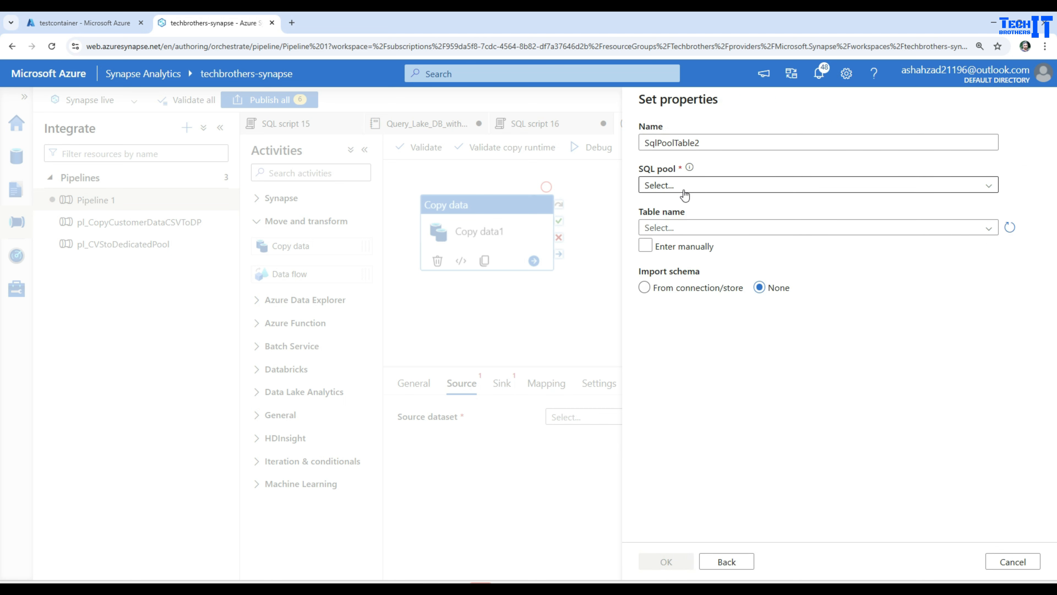
- Name the source dataset ds_customerheap1
click(723, 140)
click(724, 140)
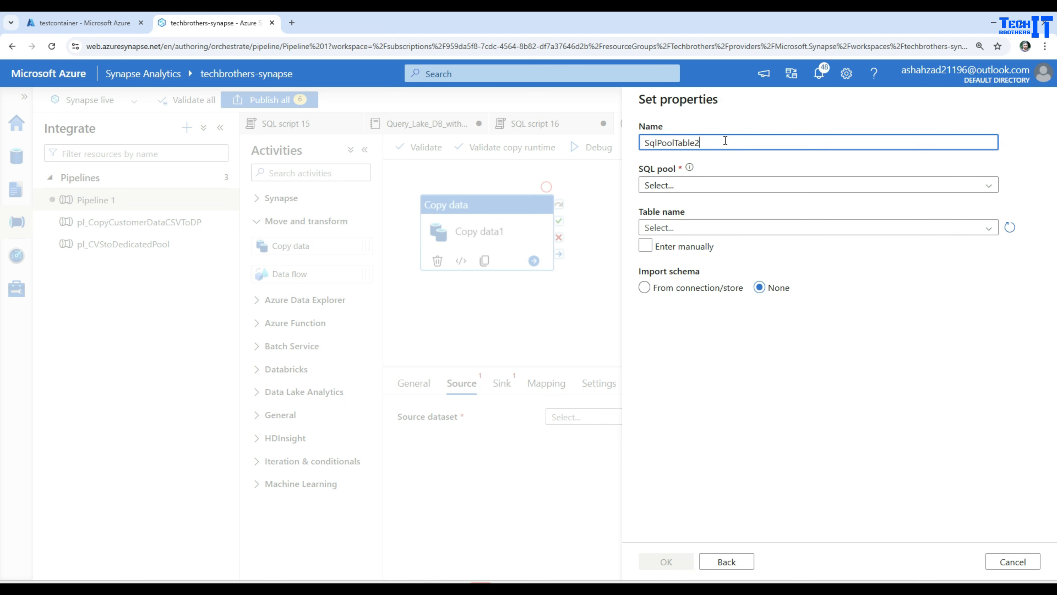
drag(724, 143, 636, 147)
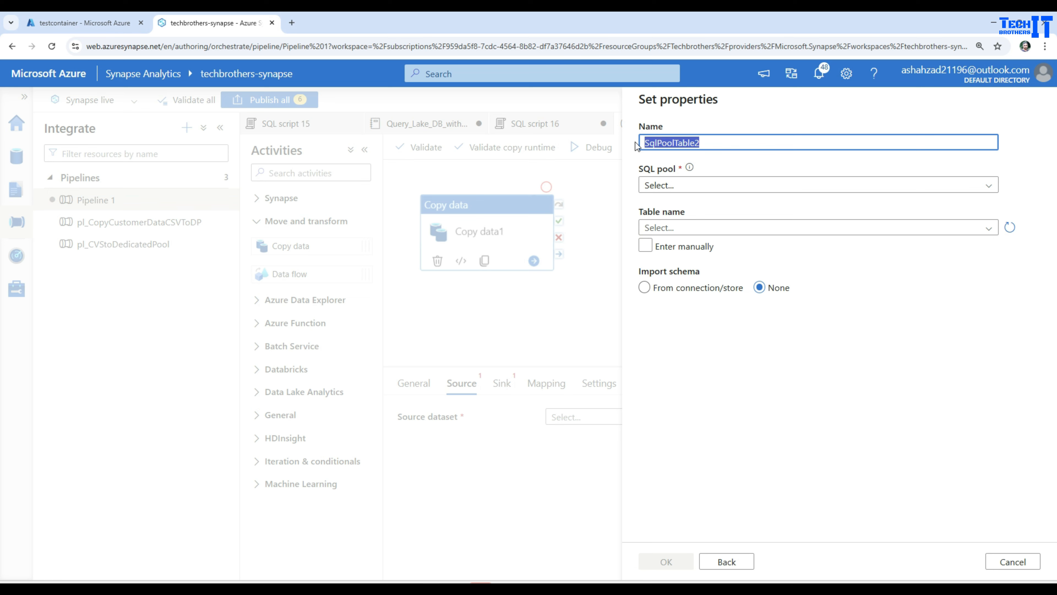
text(ds)
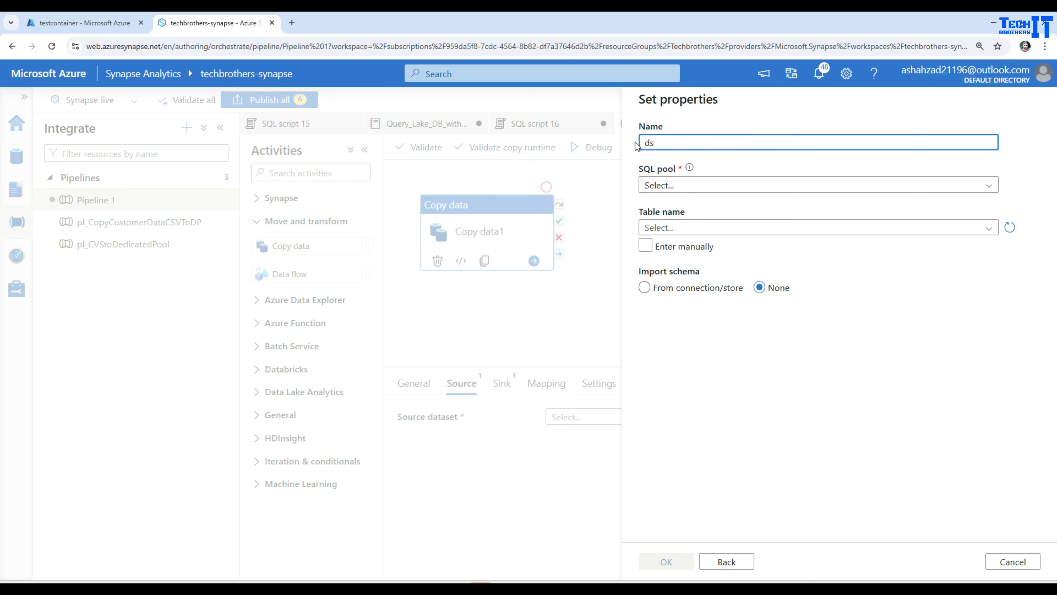
text(_custom)
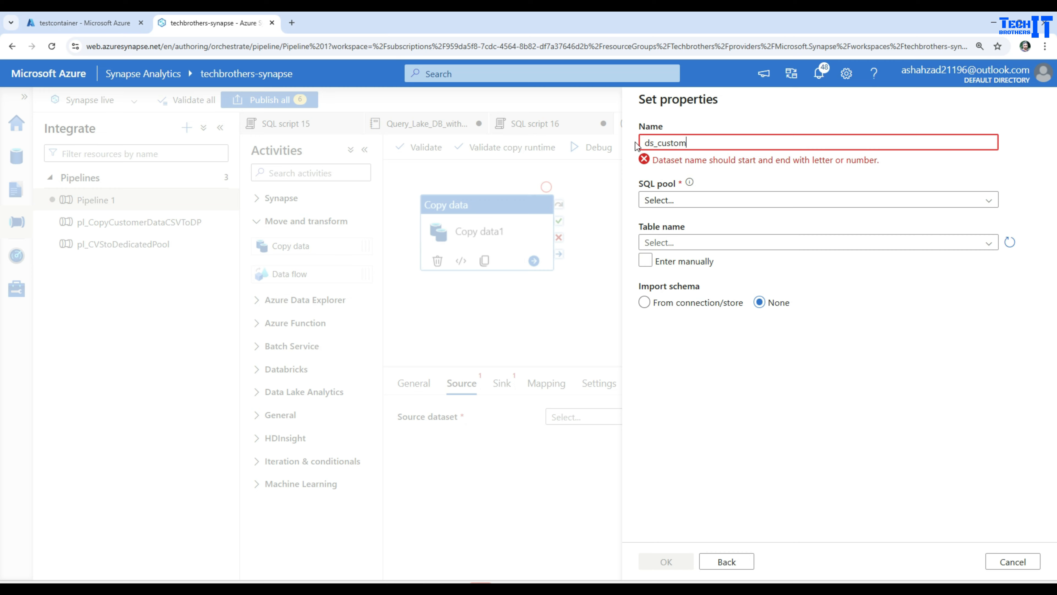
text(erheap)
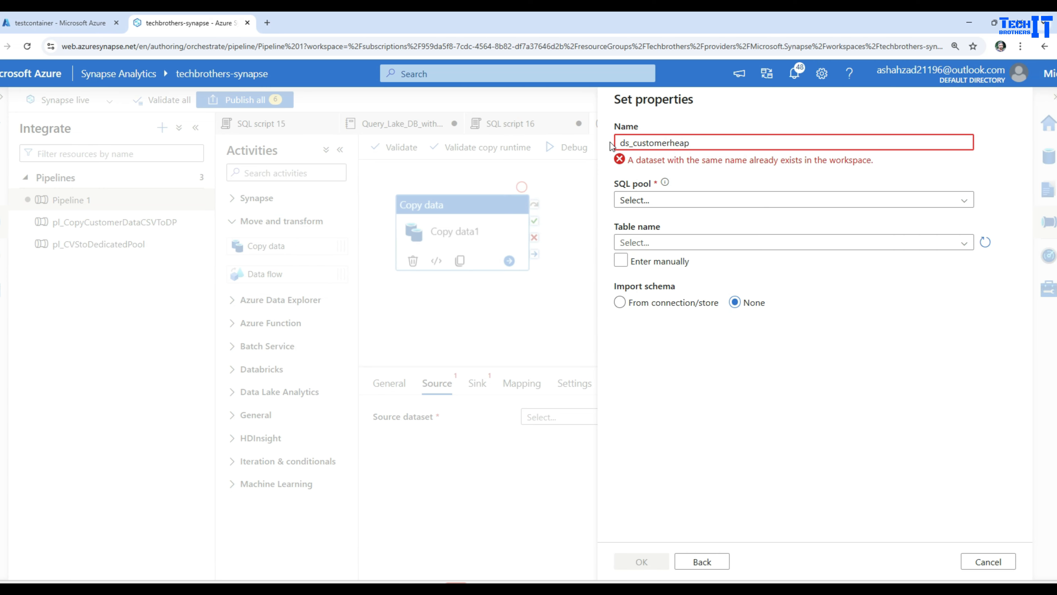
drag(714, 142, 679, 145)
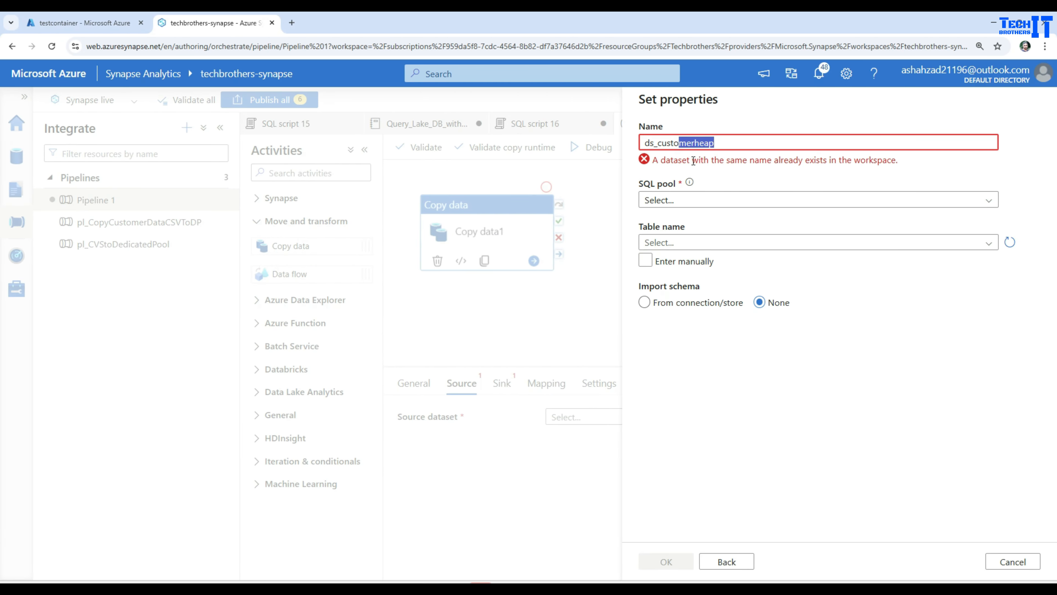
click(692, 143)
click(729, 144)
- Point the source dataset to the dbo.CustomerHeap table in the TechDBDP SQL pool, create it and preview its data
click(664, 186)
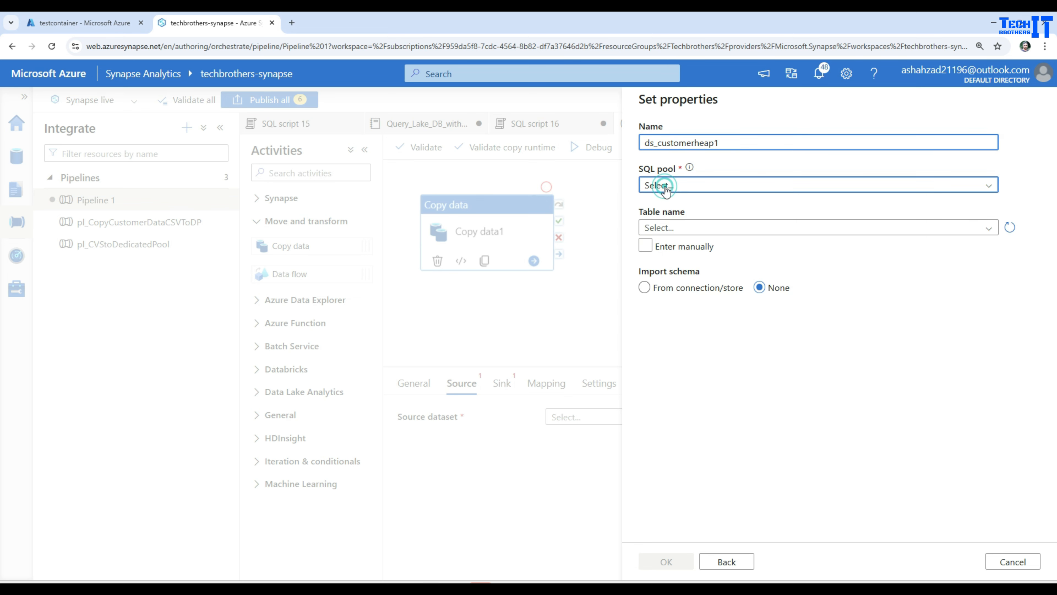
click(679, 273)
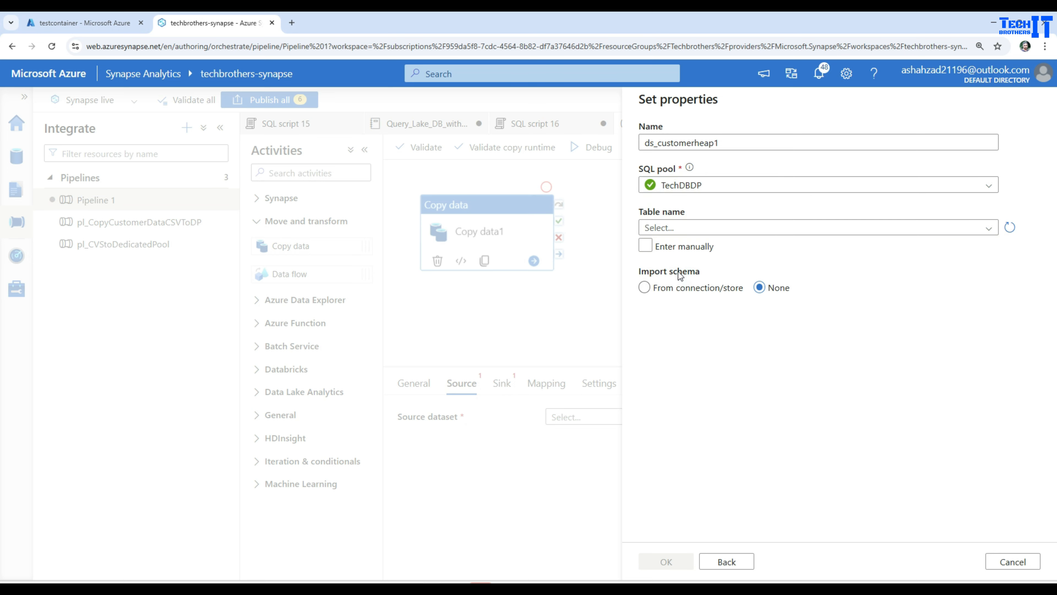
click(677, 229)
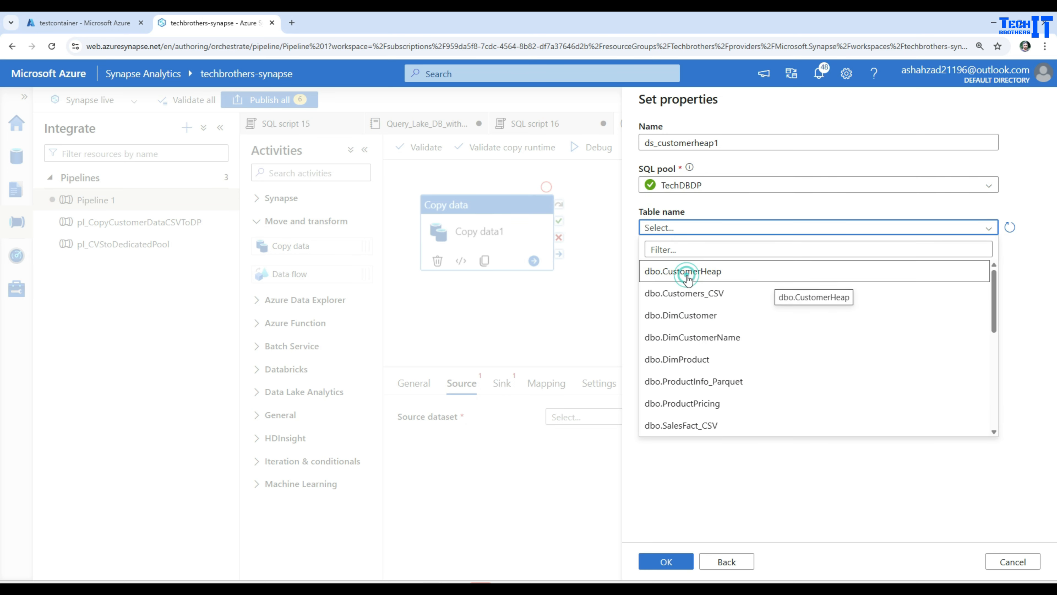
click(688, 279)
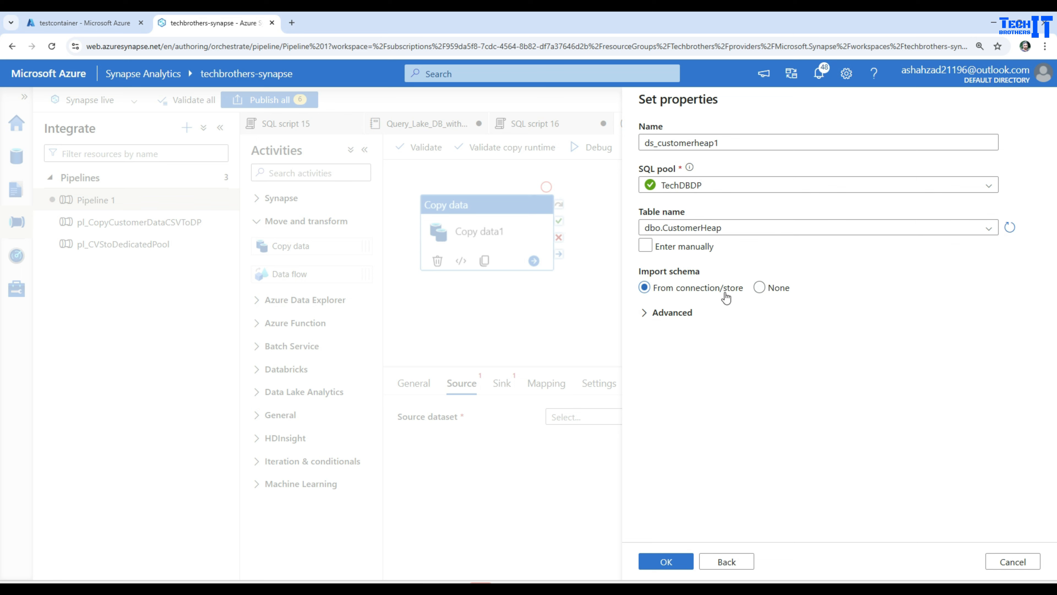
click(666, 553)
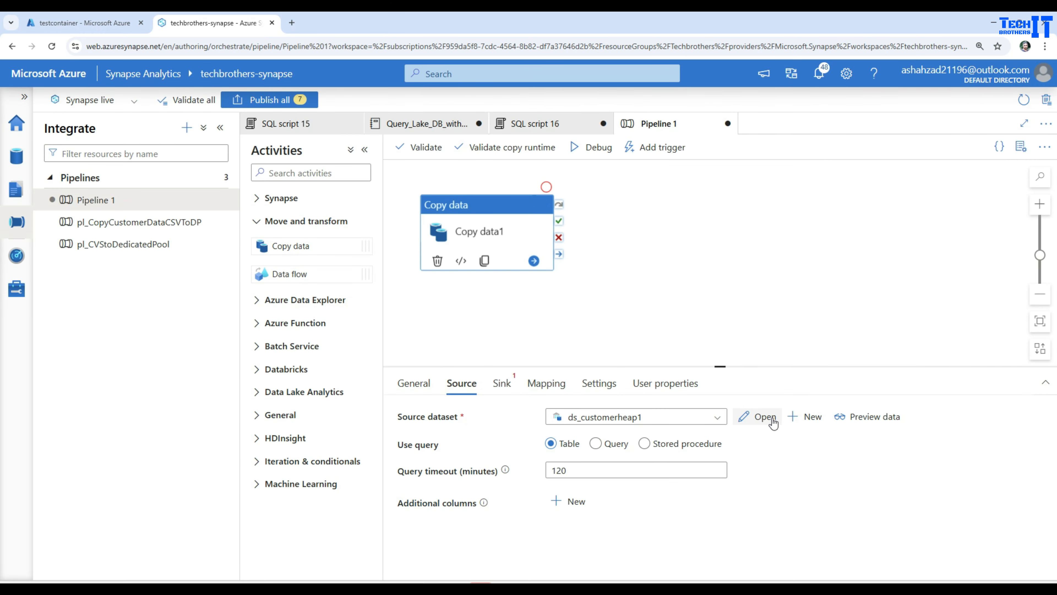
click(883, 418)
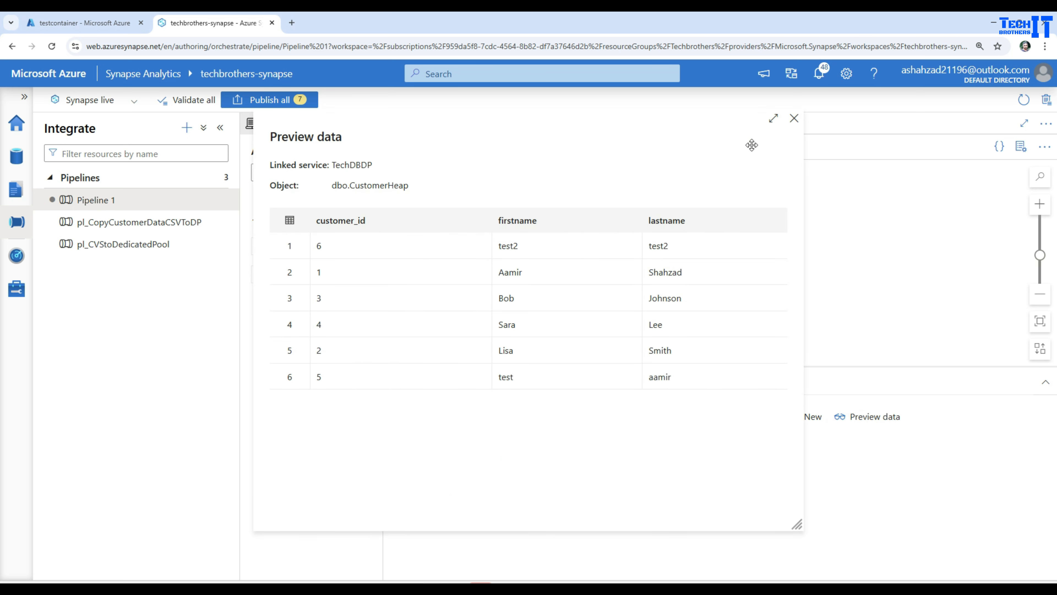
click(794, 118)
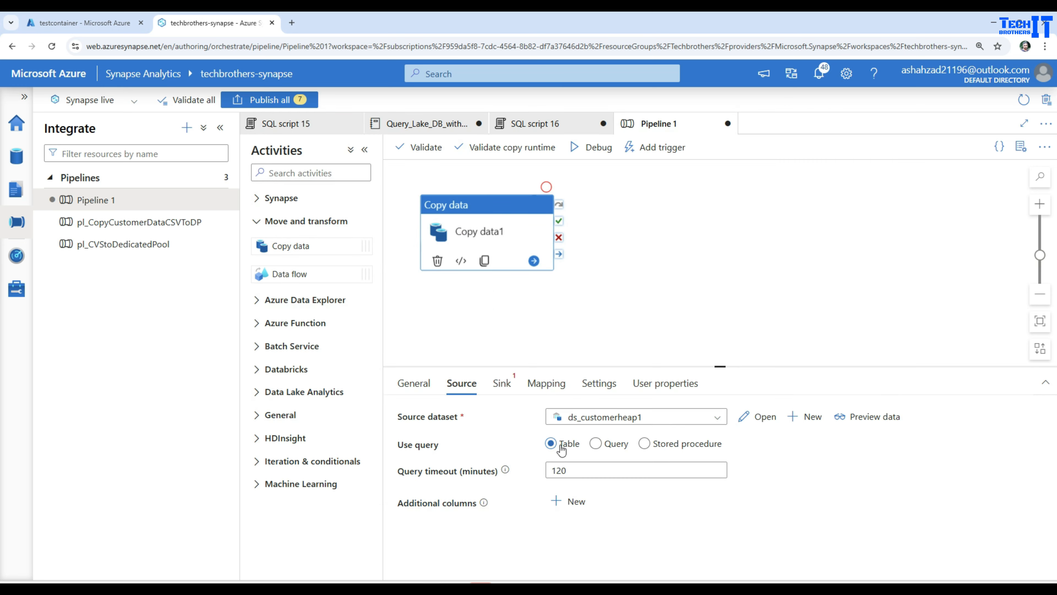
- Switch the copy source to Query and fill it with the SELECT statement on CustomerHeap copied from SQL script 16
click(596, 444)
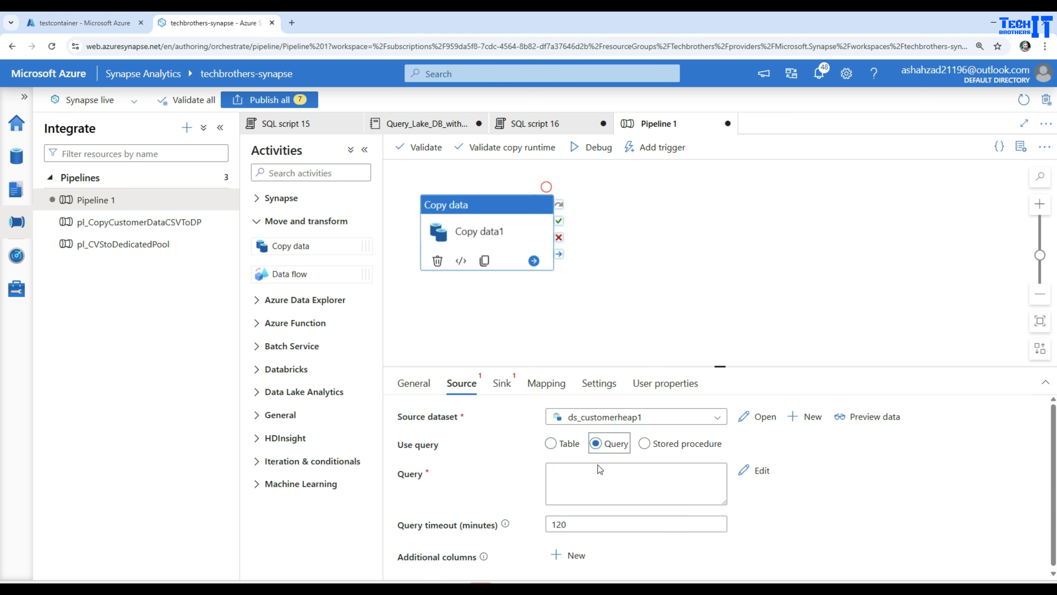
click(593, 479)
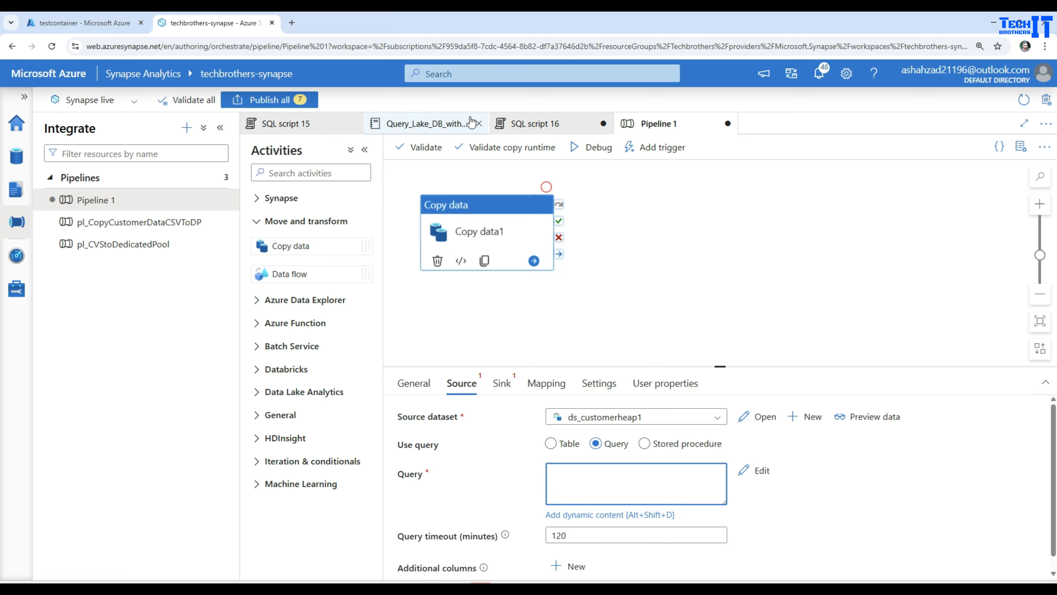
click(528, 124)
right_click(311, 183)
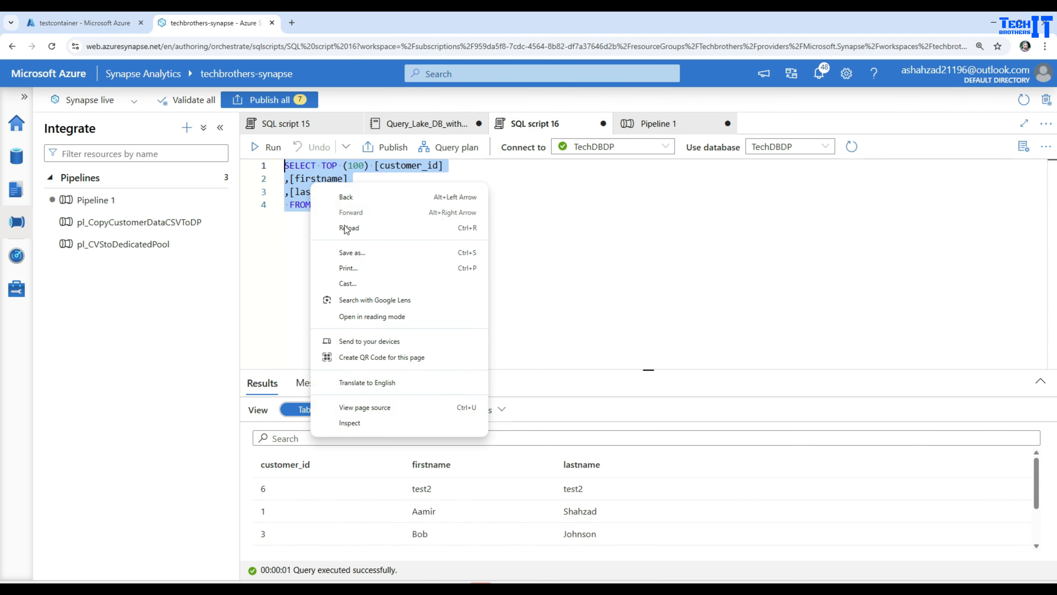
click(290, 219)
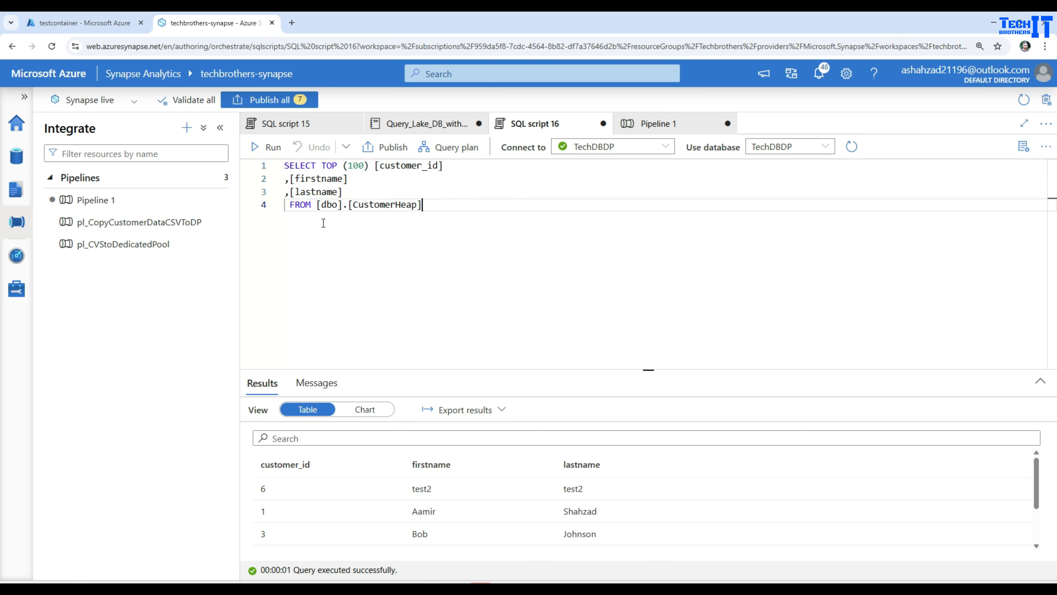
key(ctrl+a)
key(ctrl+c)
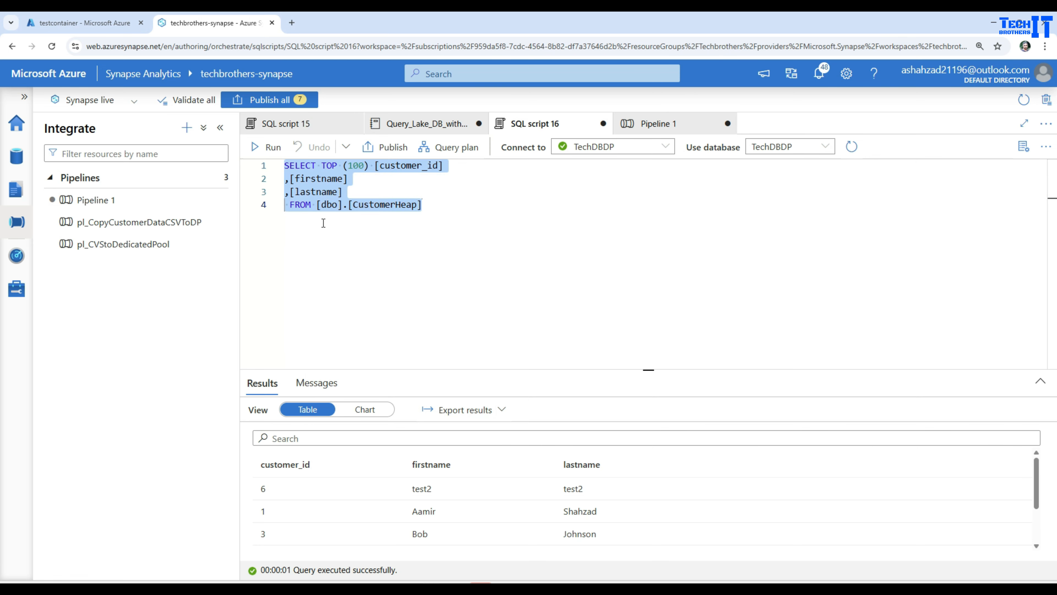
click(658, 123)
click(620, 485)
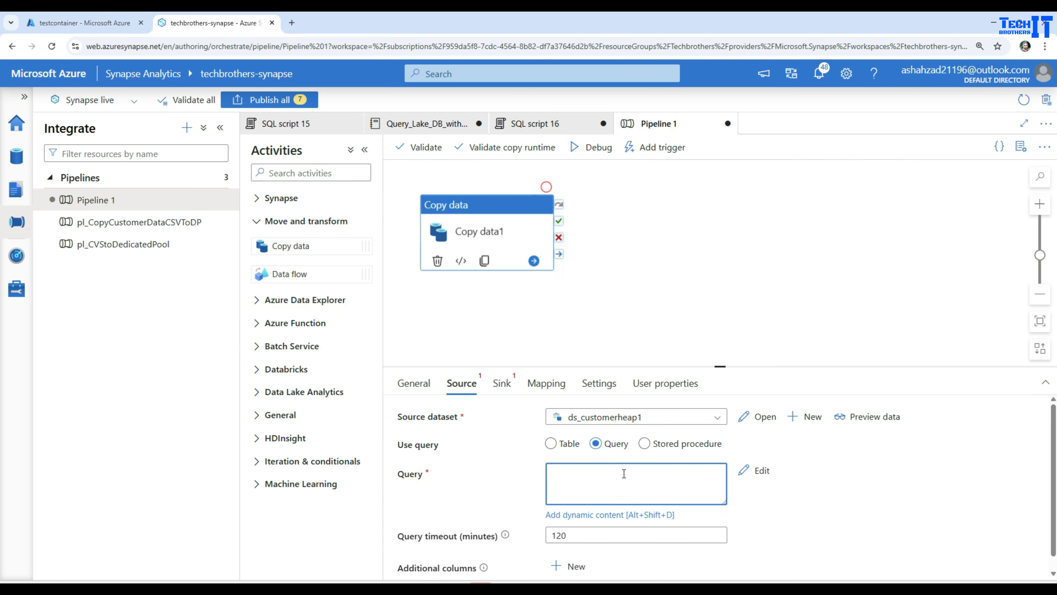
key(ctrl+v)
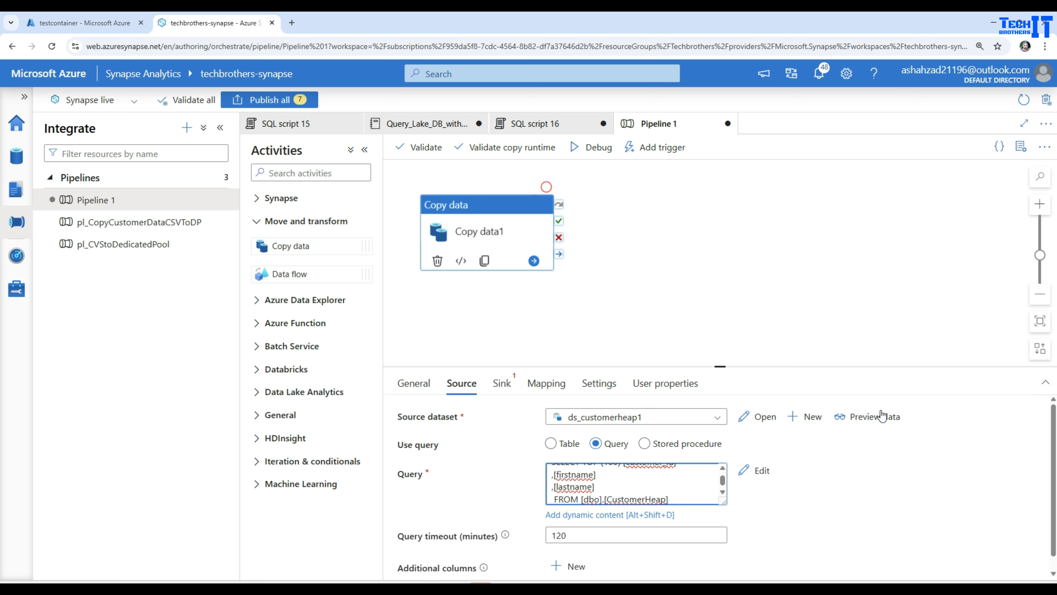
- Limit the source query to TOP (3), preview its data and enlarge the query box to show the whole statement
scroll(722, 487, up, 2)
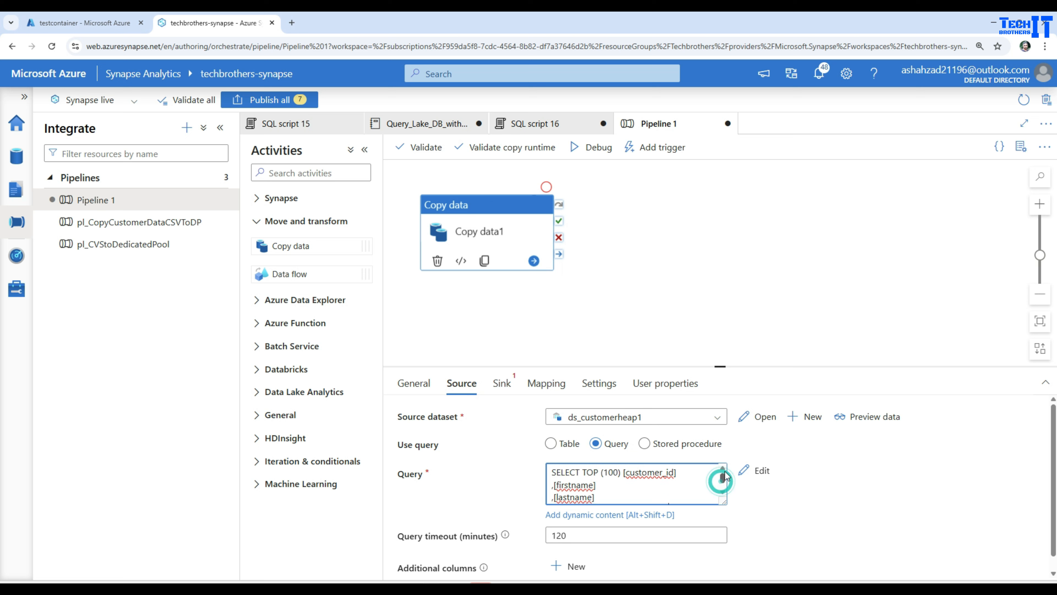
click(621, 471)
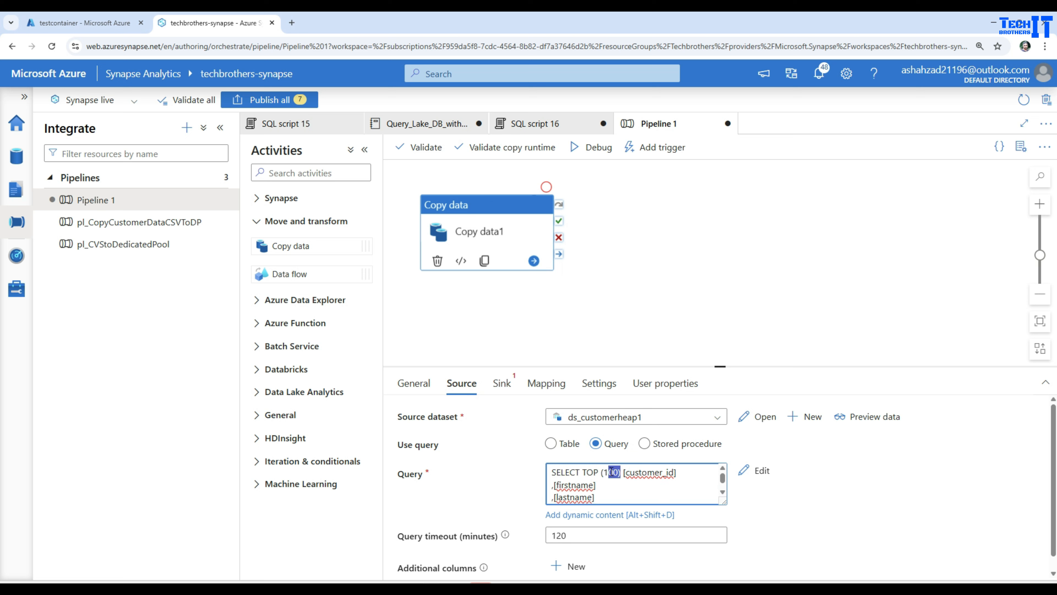
click(611, 472)
double_click(609, 473)
text(3)
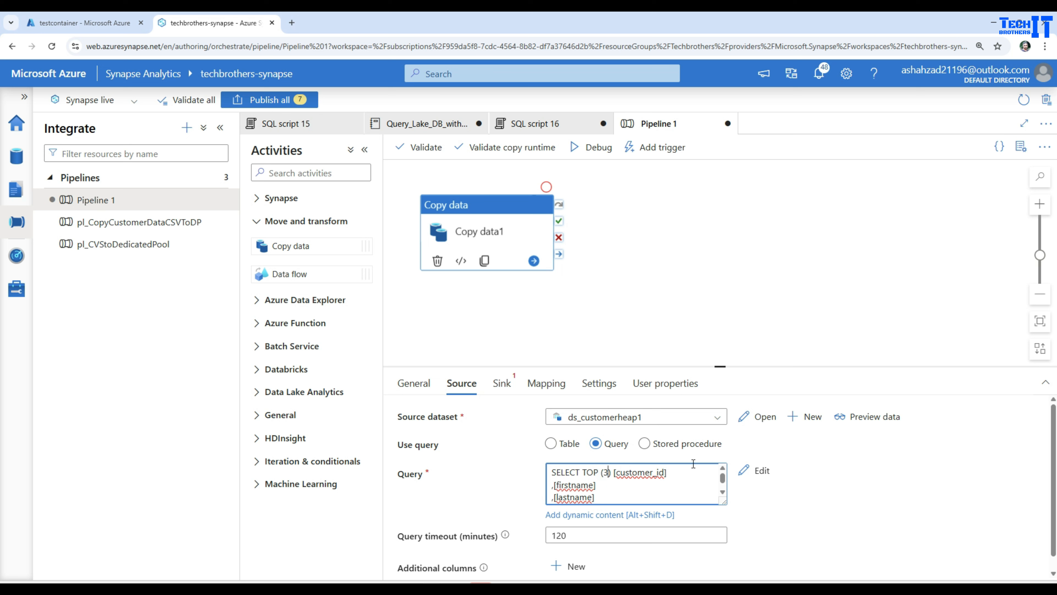
click(857, 419)
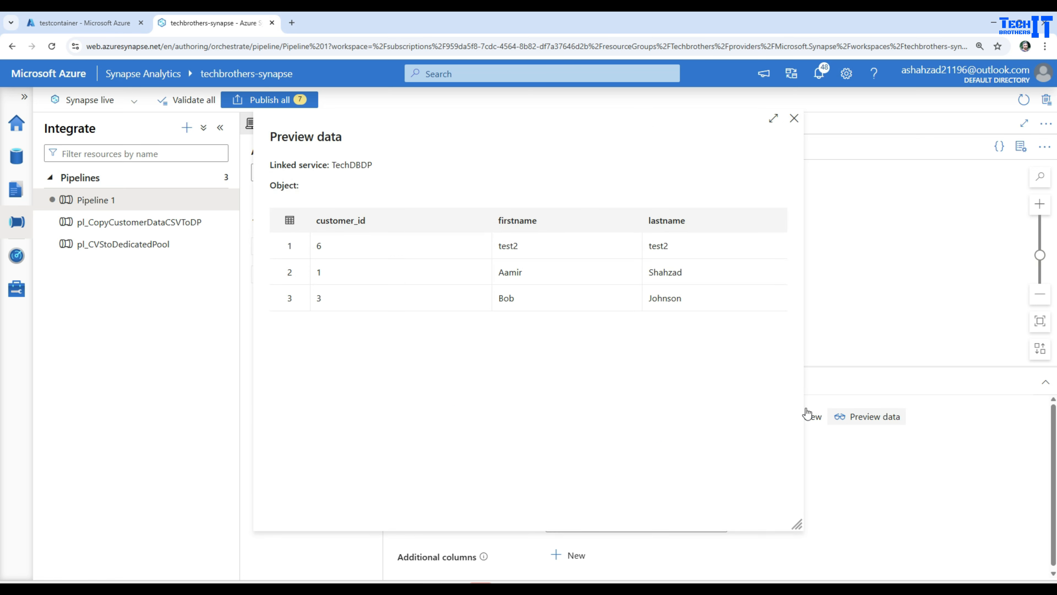
click(794, 118)
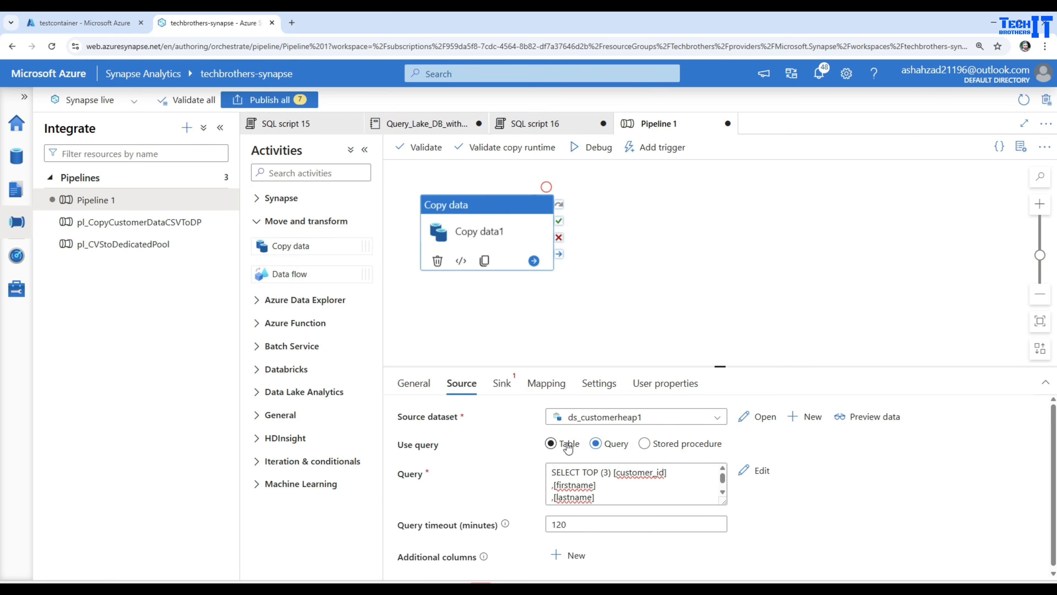
click(666, 446)
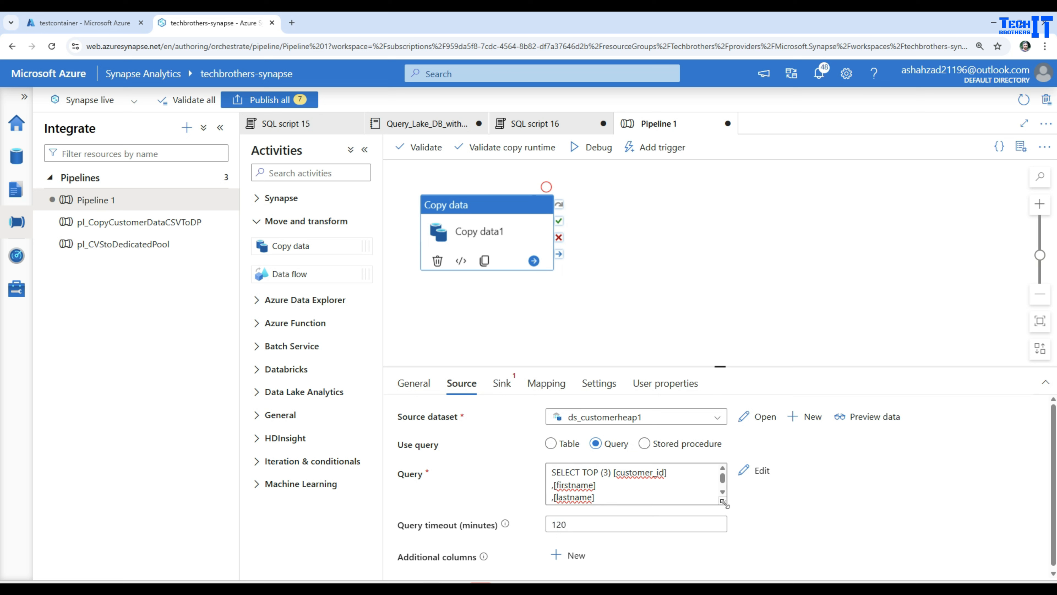
drag(724, 502, 816, 548)
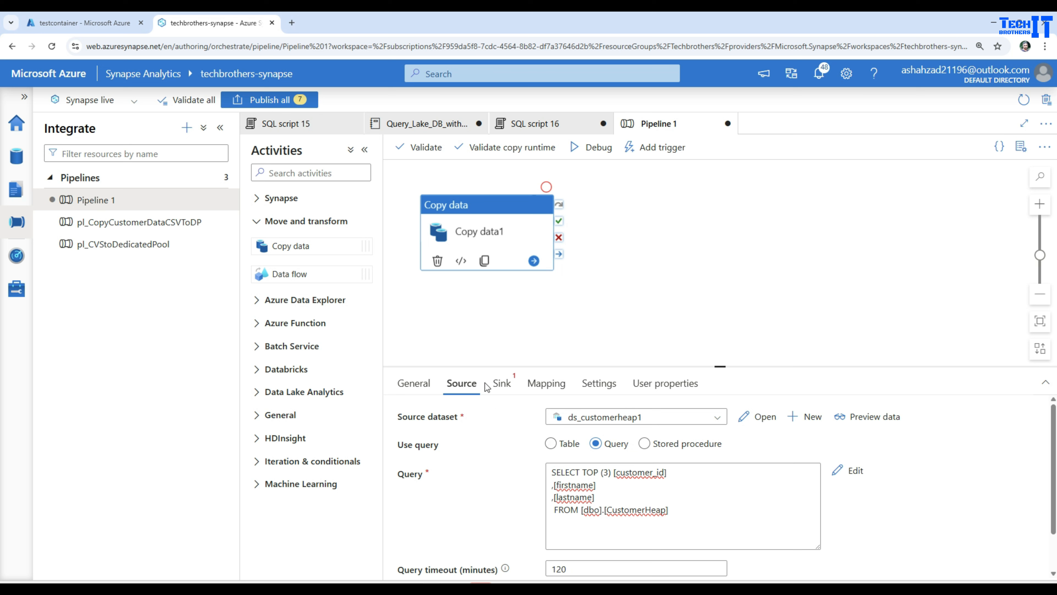
- Start a new sink dataset for the copy activity with Azure Data Lake Storage Gen2 as the data store and DelimitedText format
click(502, 383)
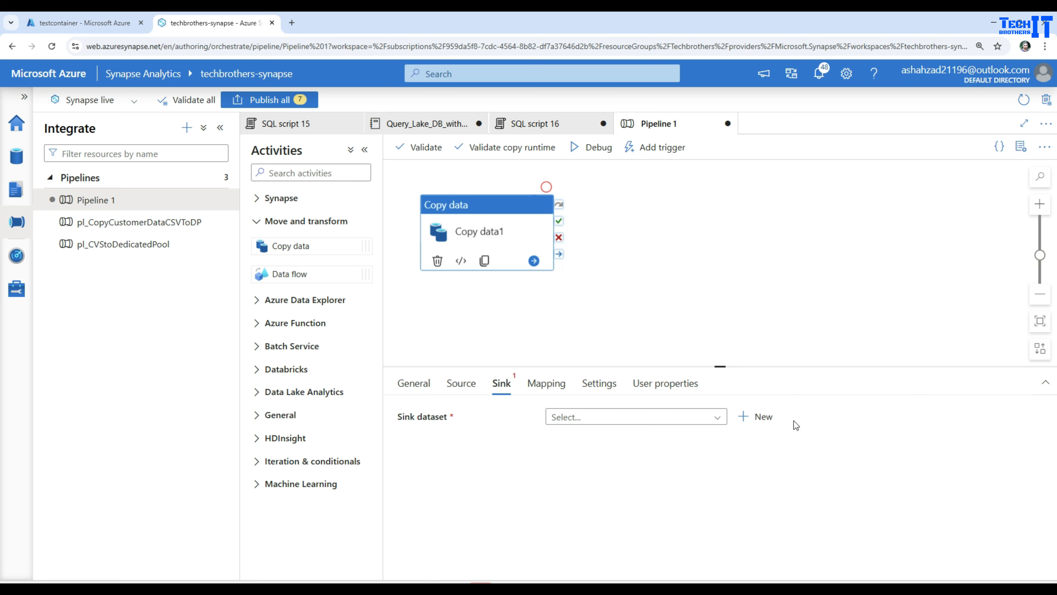
click(760, 424)
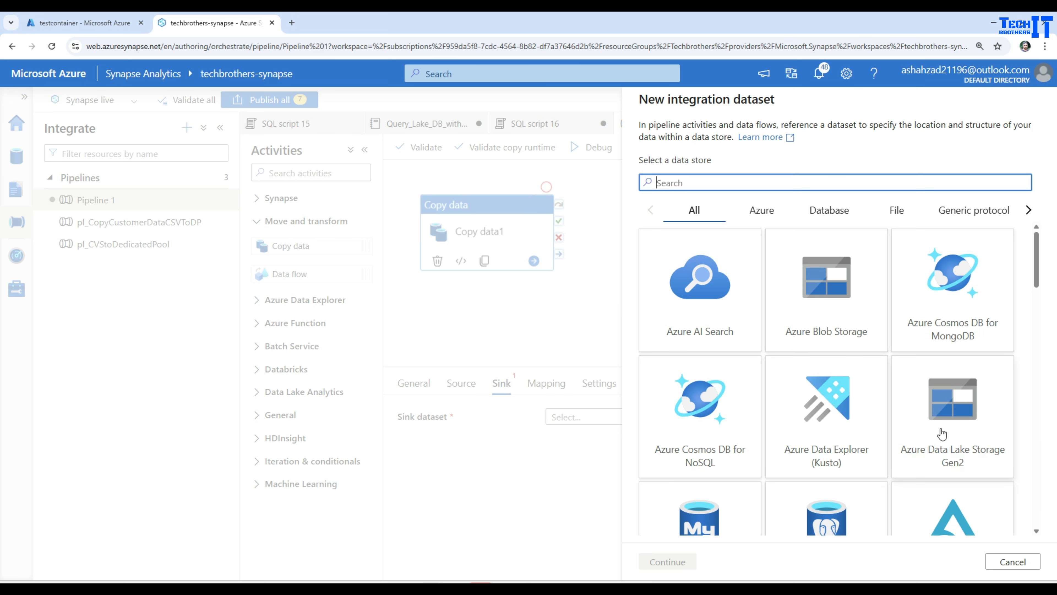
click(976, 418)
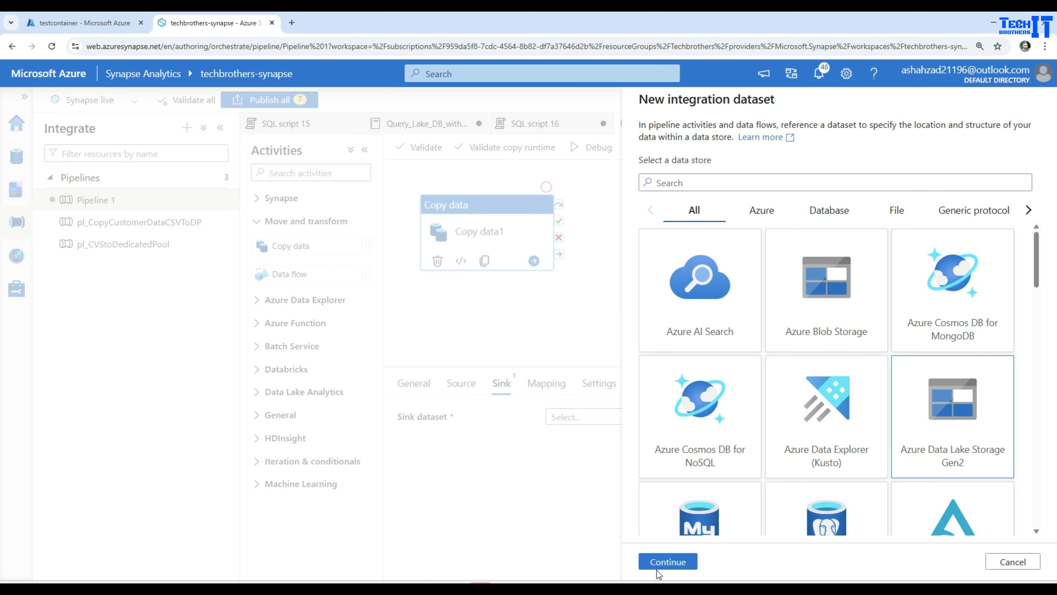
click(663, 563)
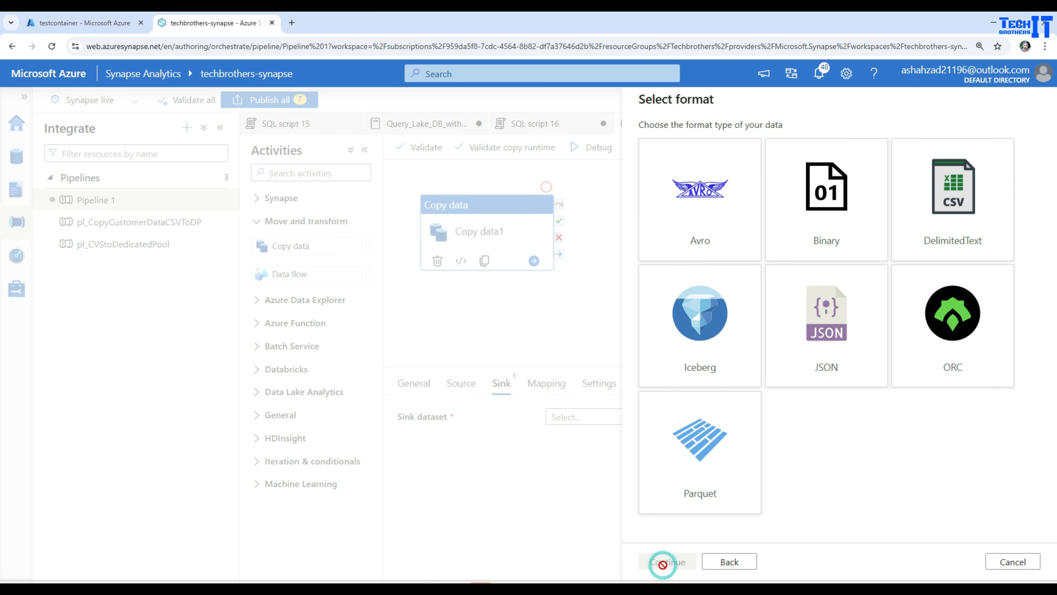
click(948, 226)
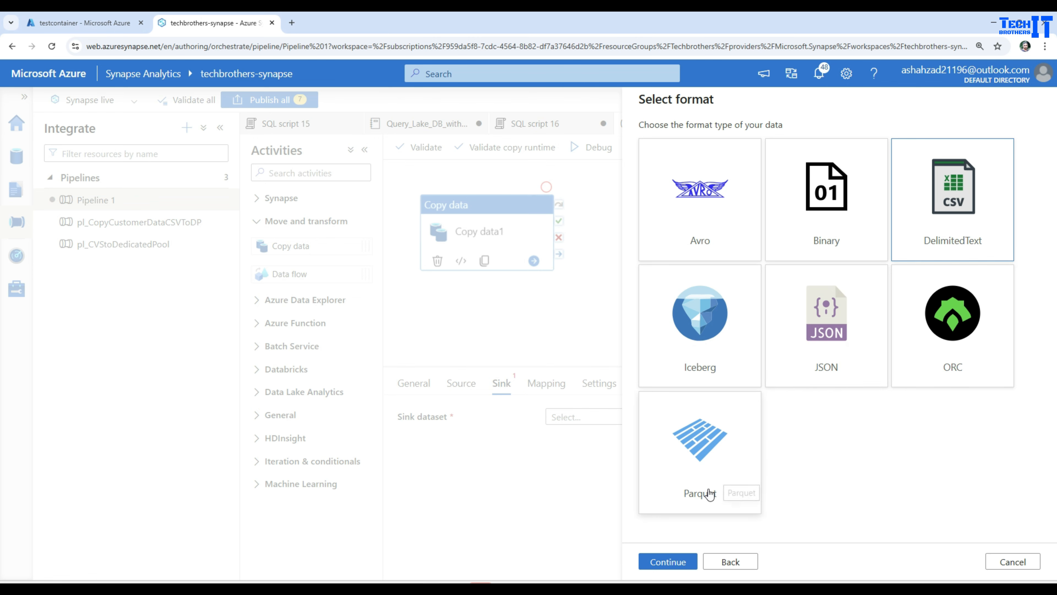
click(677, 565)
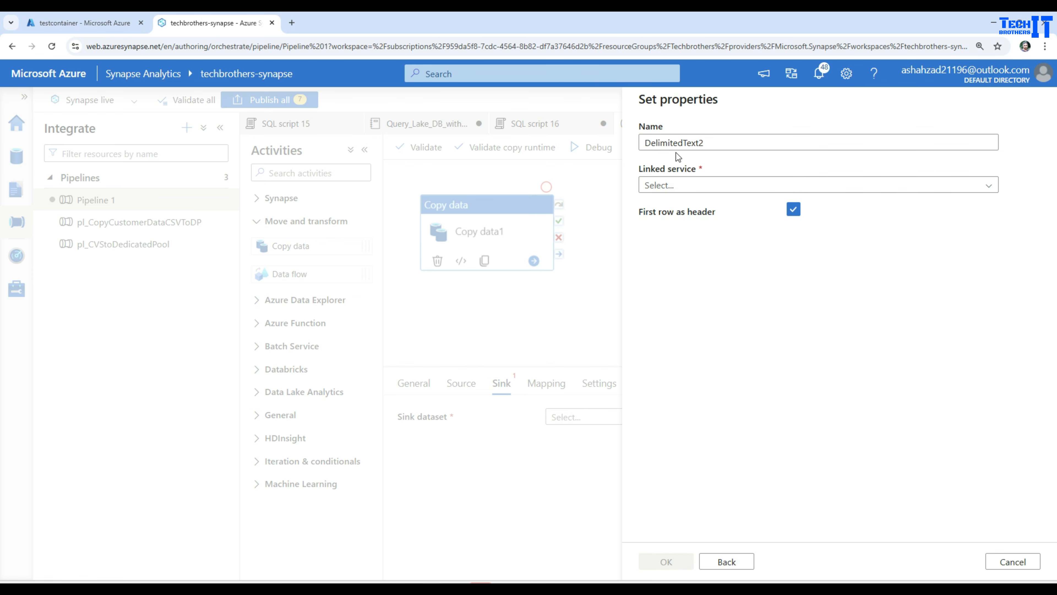
- Name the sink dataset ds_customerheapcsv
click(716, 143)
drag(722, 141, 621, 144)
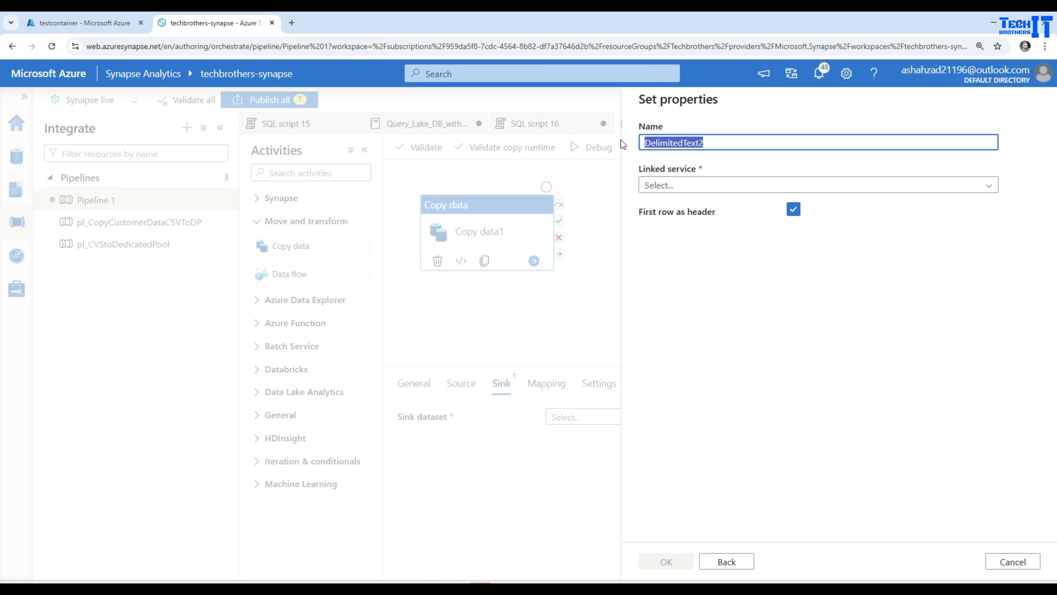
text(ds_)
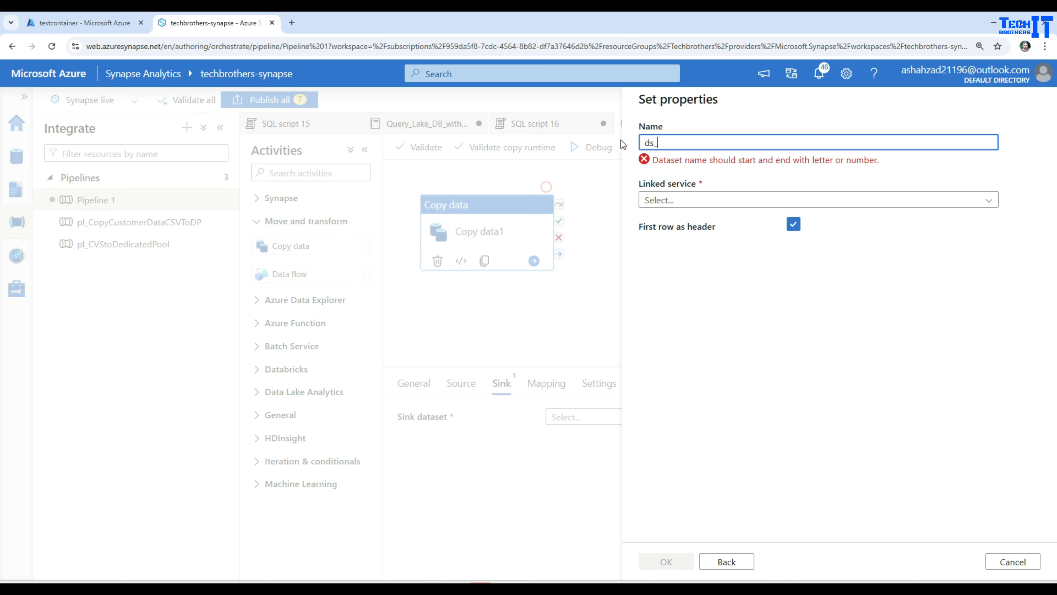
text(customerheap)
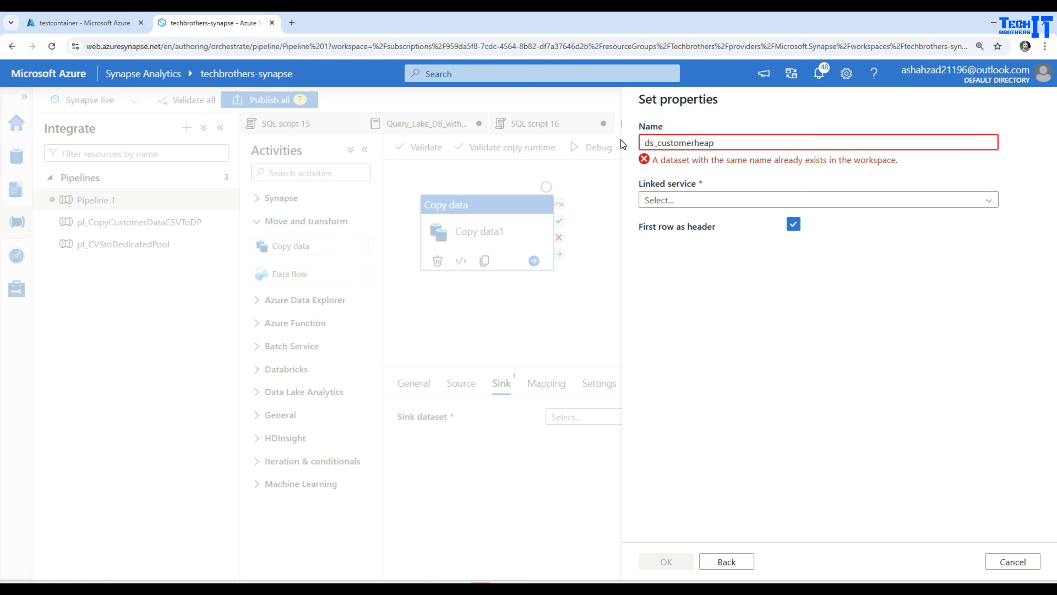
text(asv)
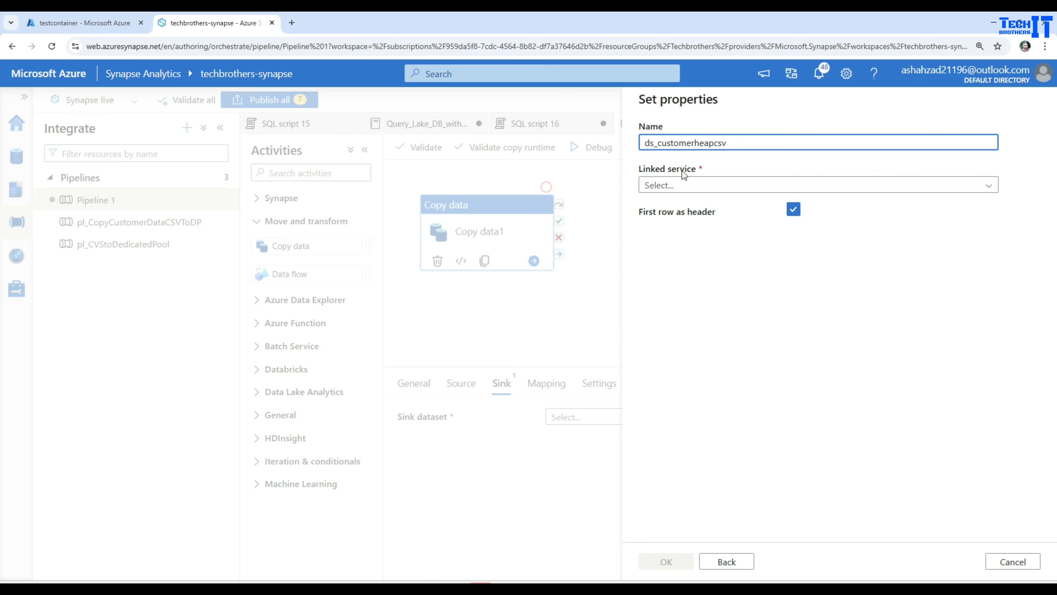
- Start a new linked service for the sink dataset and check the storage account name in the Azure portal
click(692, 187)
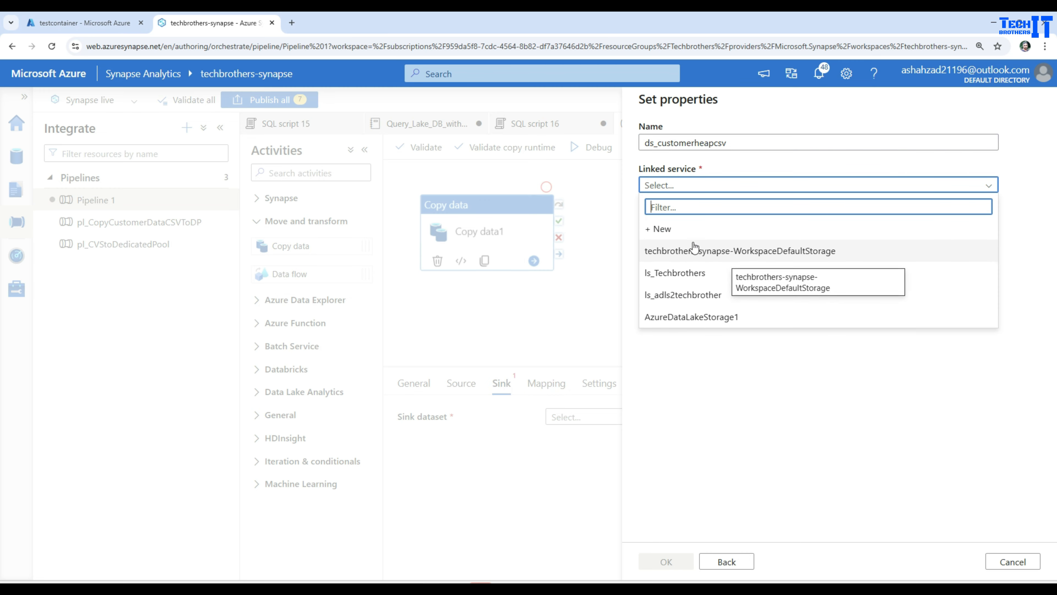
click(663, 229)
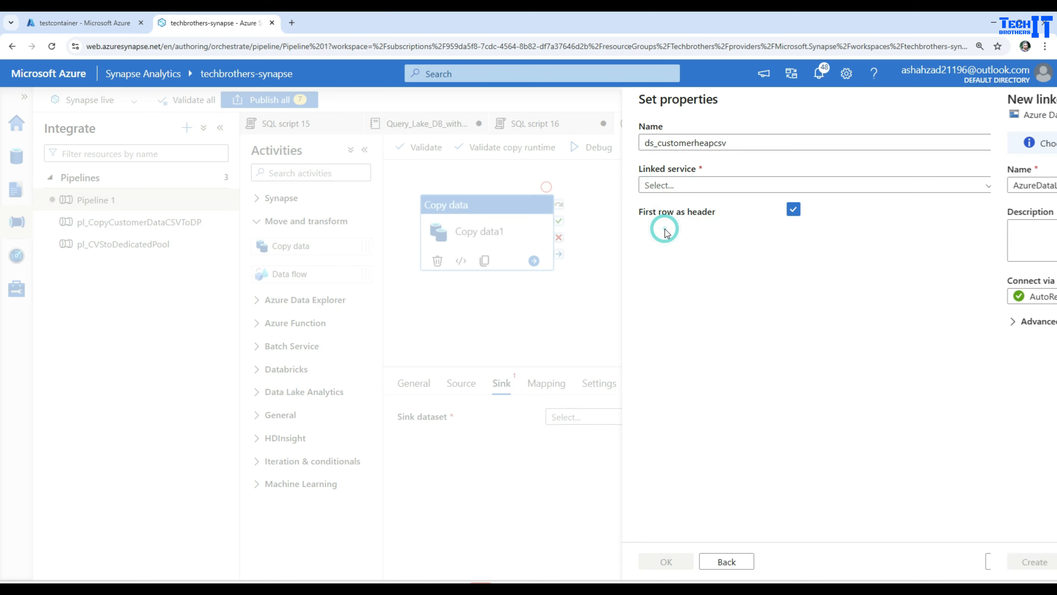
click(79, 20)
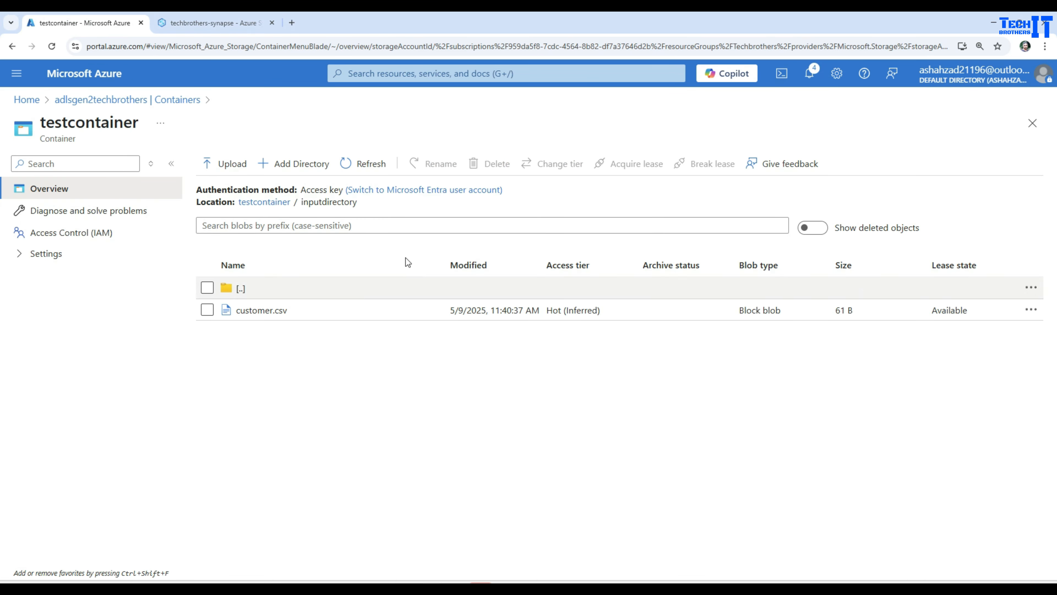
click(213, 24)
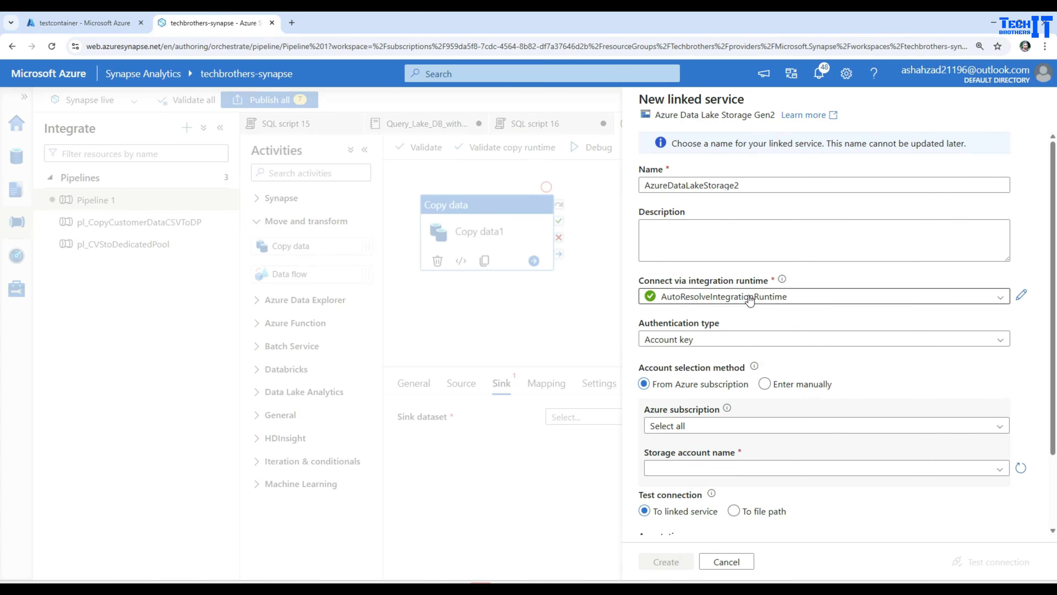
- Name the new linked service ls_adls2gen2techbrothers
click(733, 186)
double_click(749, 185)
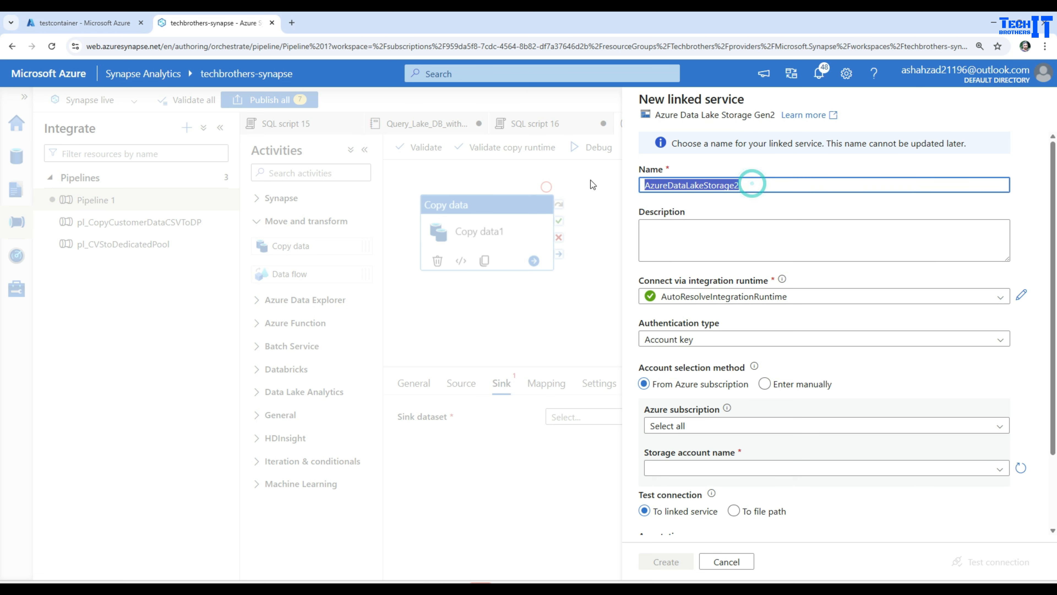
text(ls)
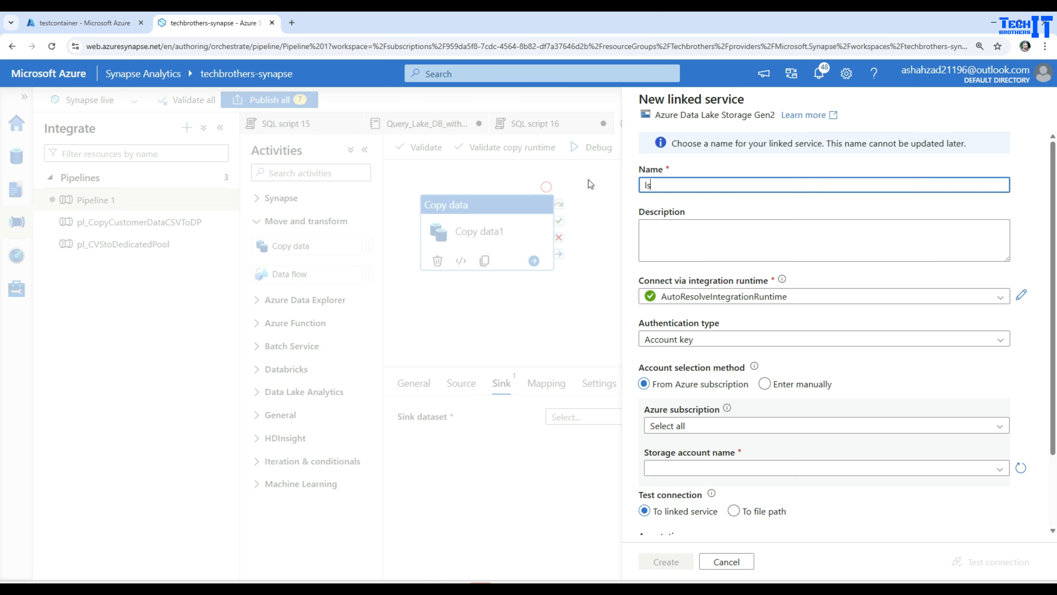
text(_adls2gen2techberothers)
key(Left)
key(Left)
key(Left)
key(Left)
key(Left)
key(Left)
key(Left)
key(BackSpace)
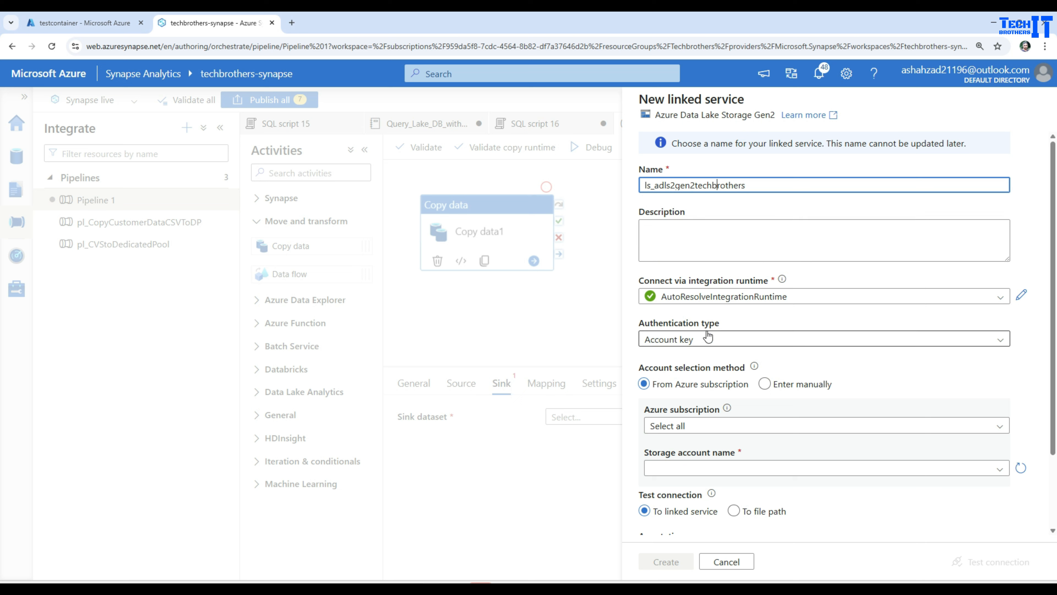
- Set the linked service to system-assigned managed identity authentication, with TechbrothersIT Subscription and the storage account adlsgen2techbrothers
click(696, 341)
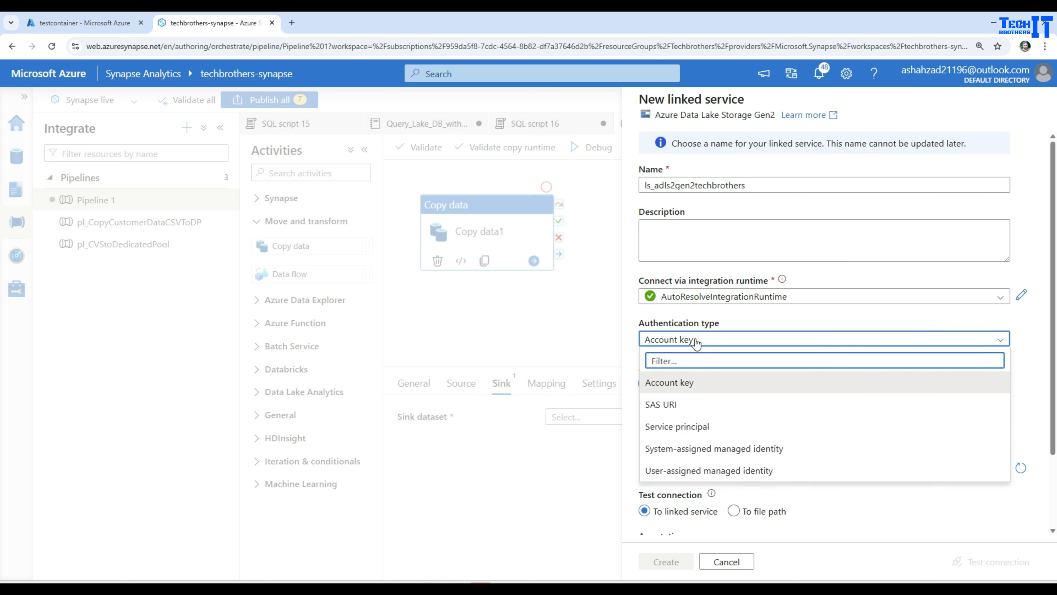
click(692, 449)
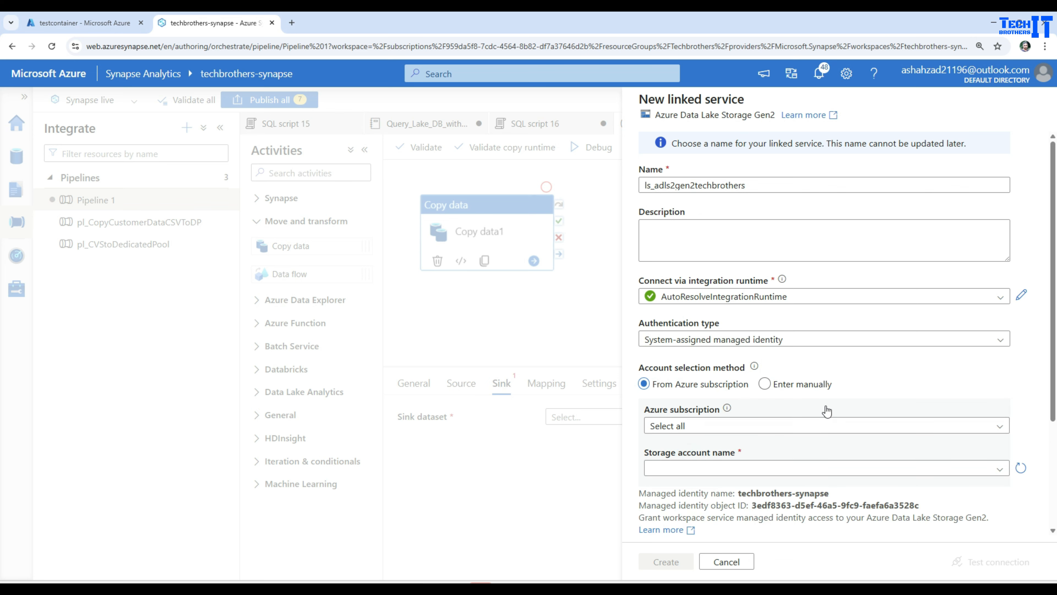
click(793, 425)
click(738, 466)
scroll(832, 385, down, 3)
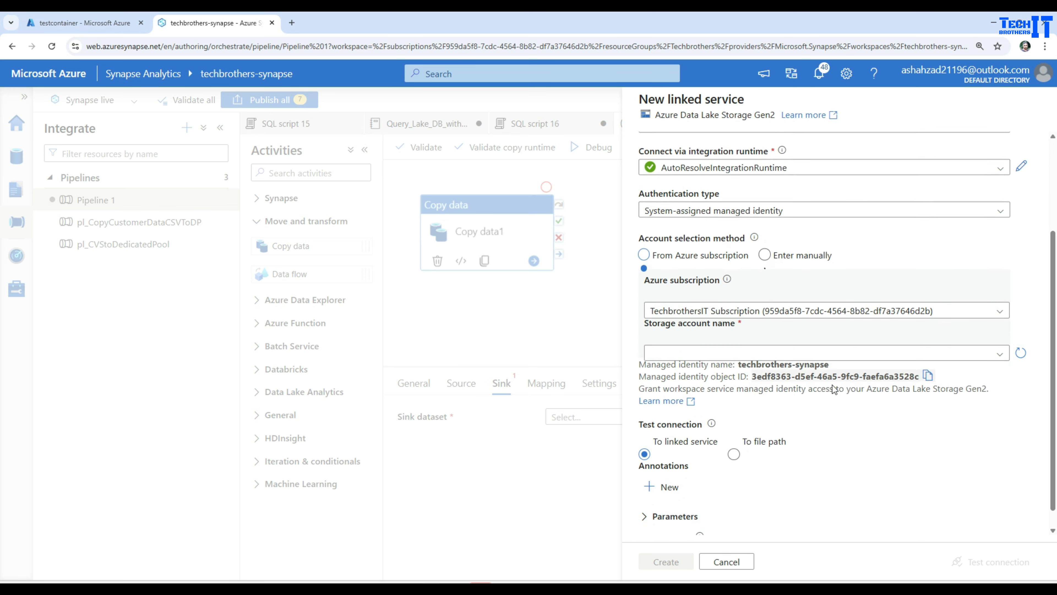
click(750, 320)
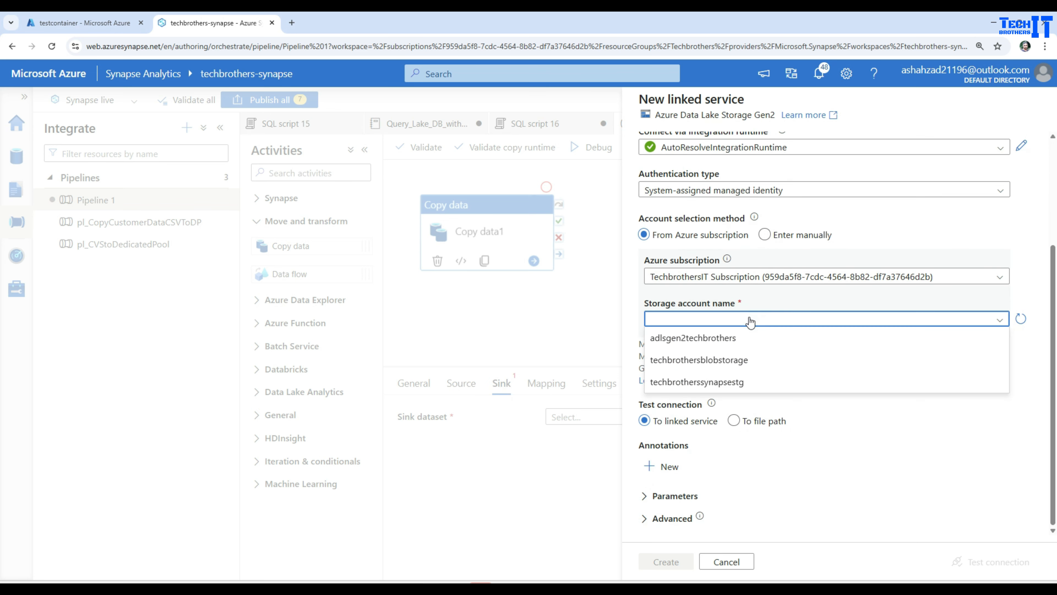
click(682, 338)
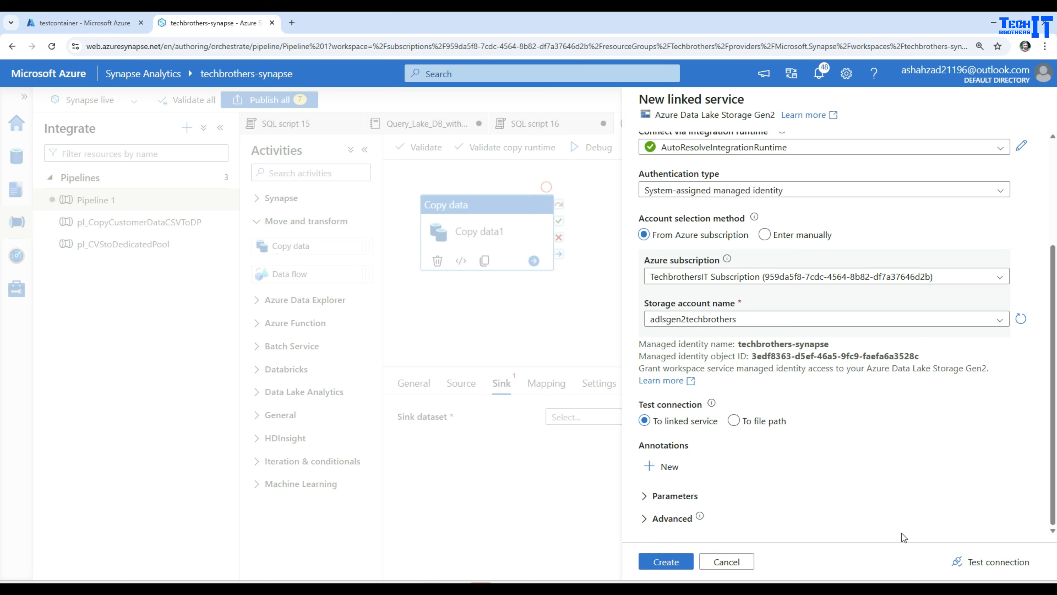
- Test the linked service's connection and read through the error details
click(977, 562)
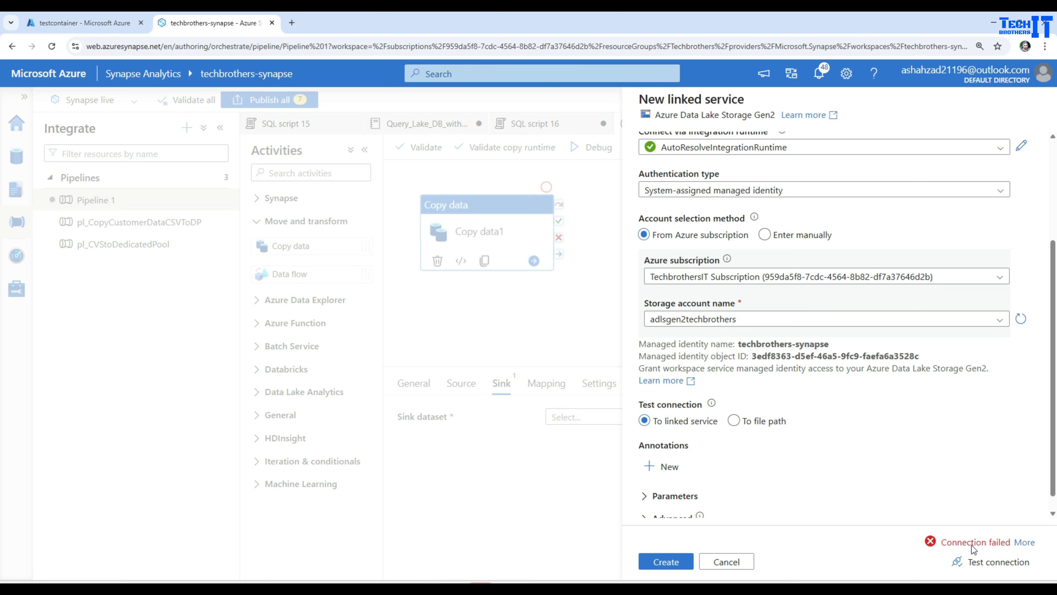
click(1020, 542)
scroll(952, 406, down, 6)
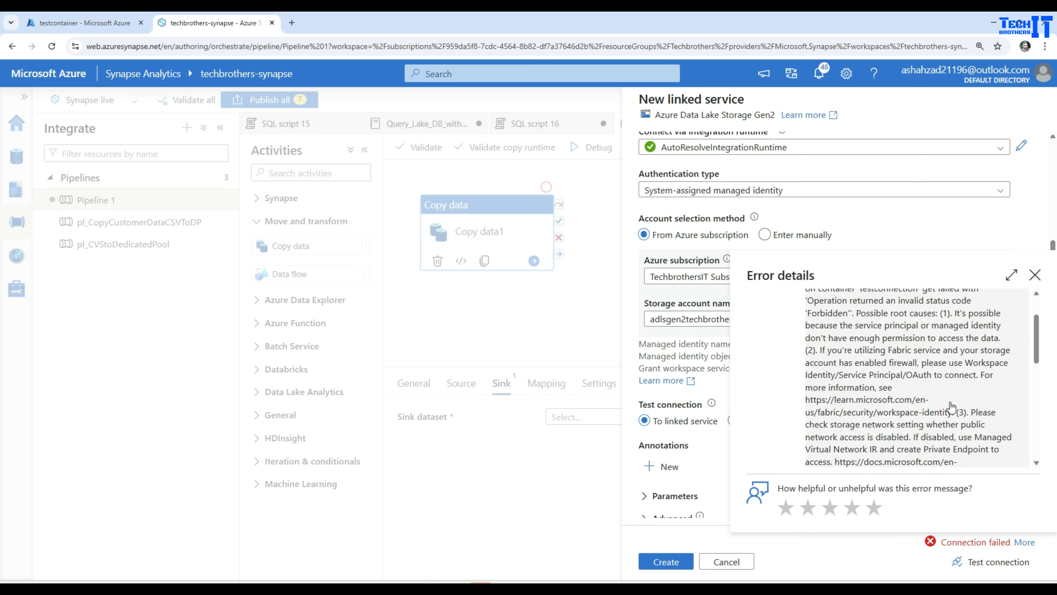
scroll(952, 406, down, 3)
scroll(953, 406, up, 10)
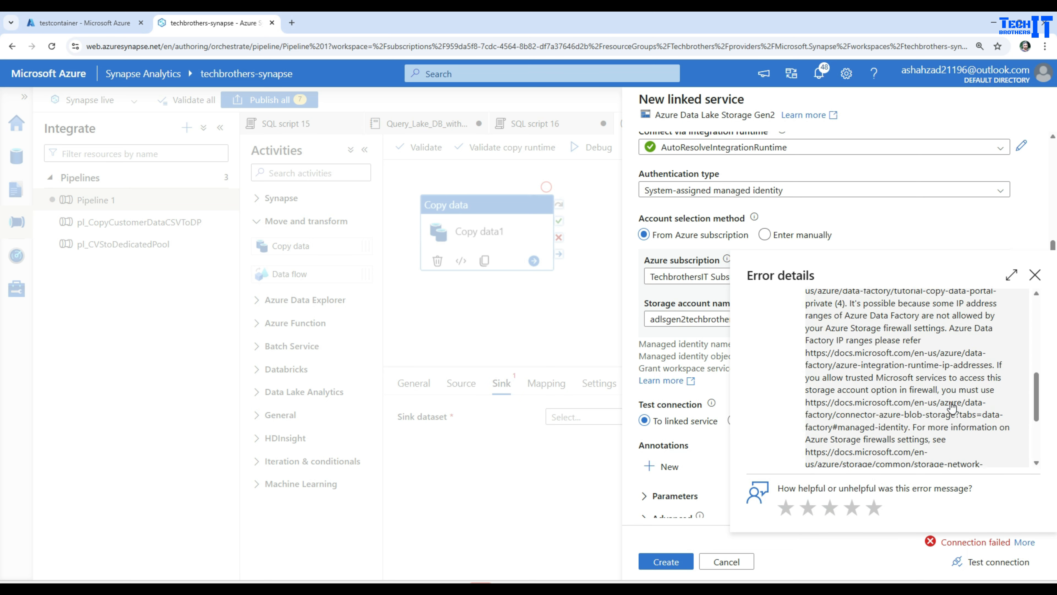
click(1034, 278)
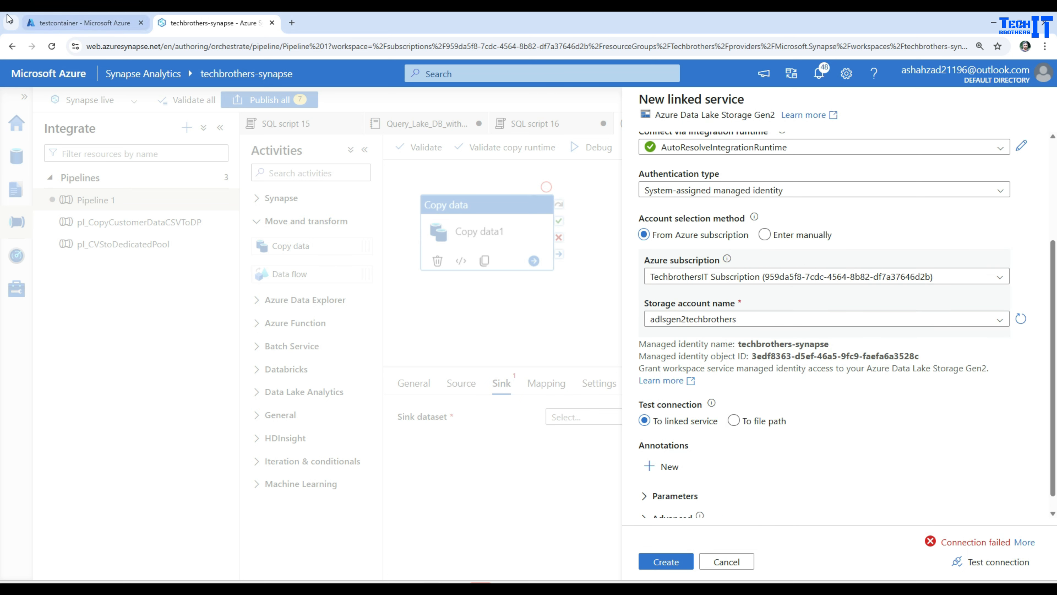
- Switch to the Azure portal and start adding a role assignment in the access control of the adlsgen2techbrothers storage account
click(50, 25)
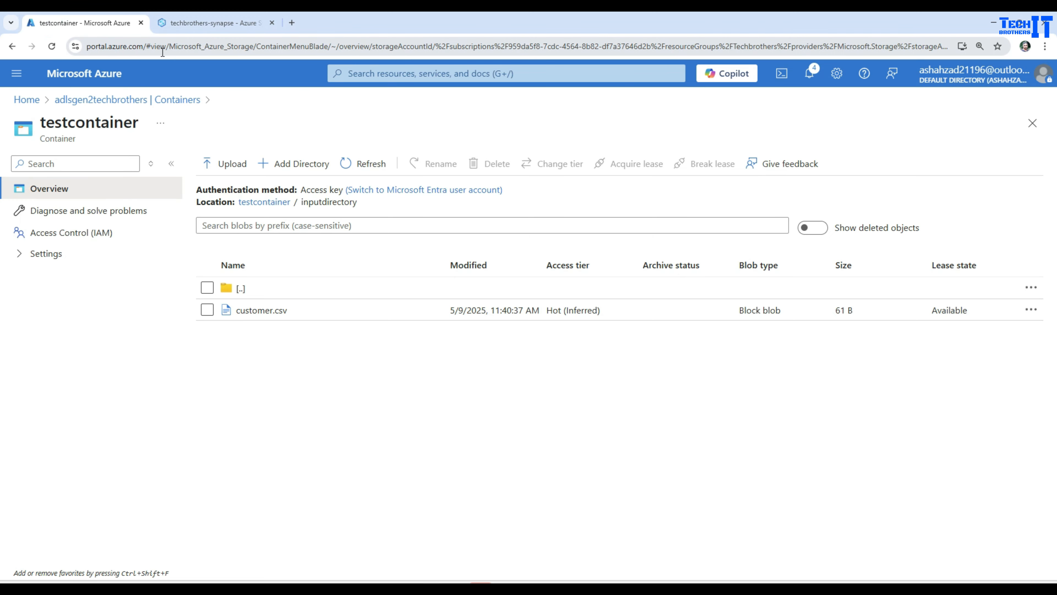
click(26, 99)
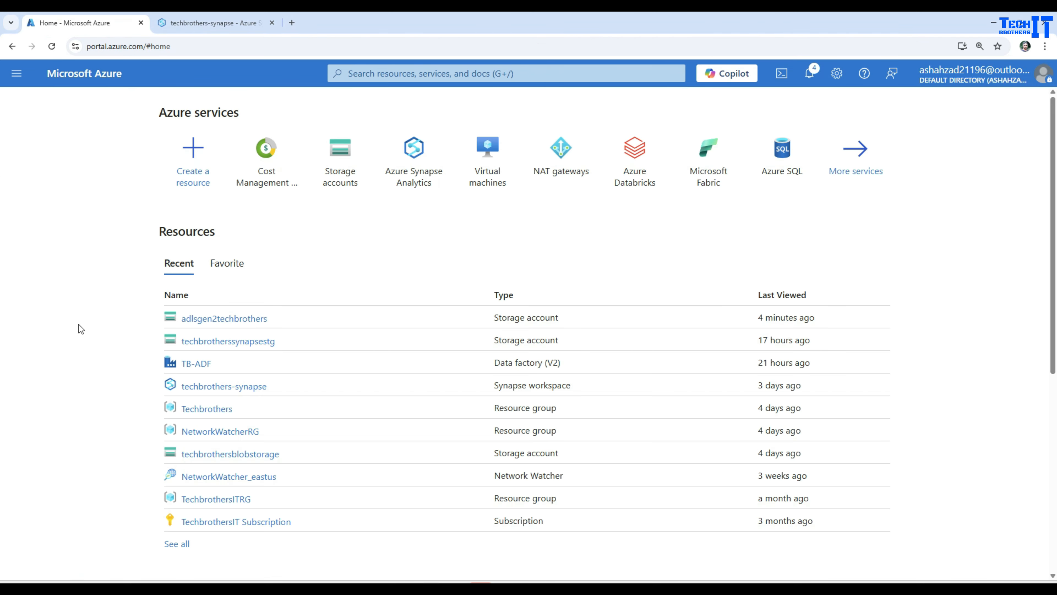
click(232, 319)
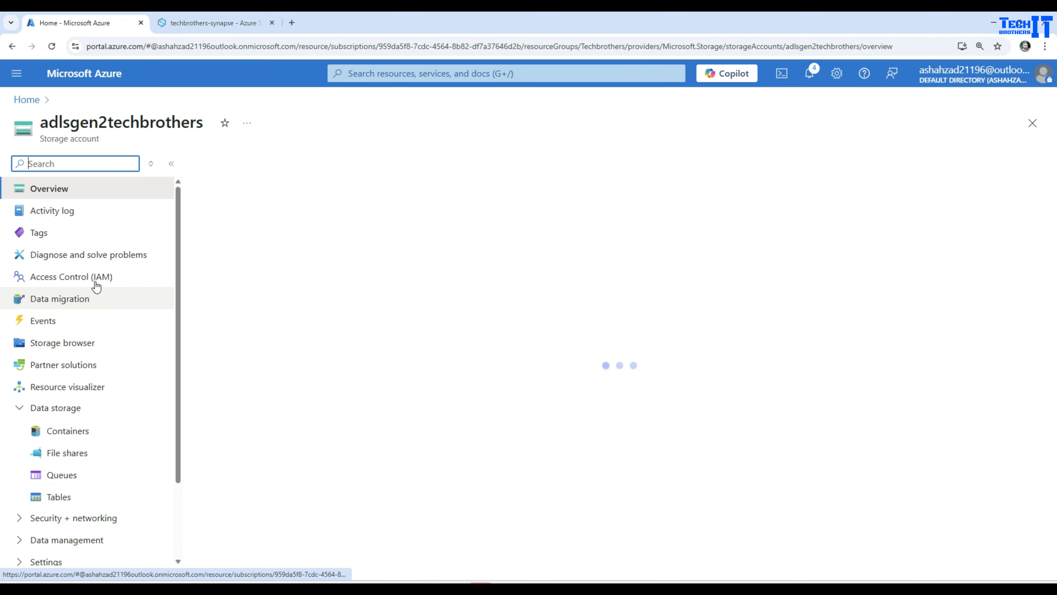
click(61, 284)
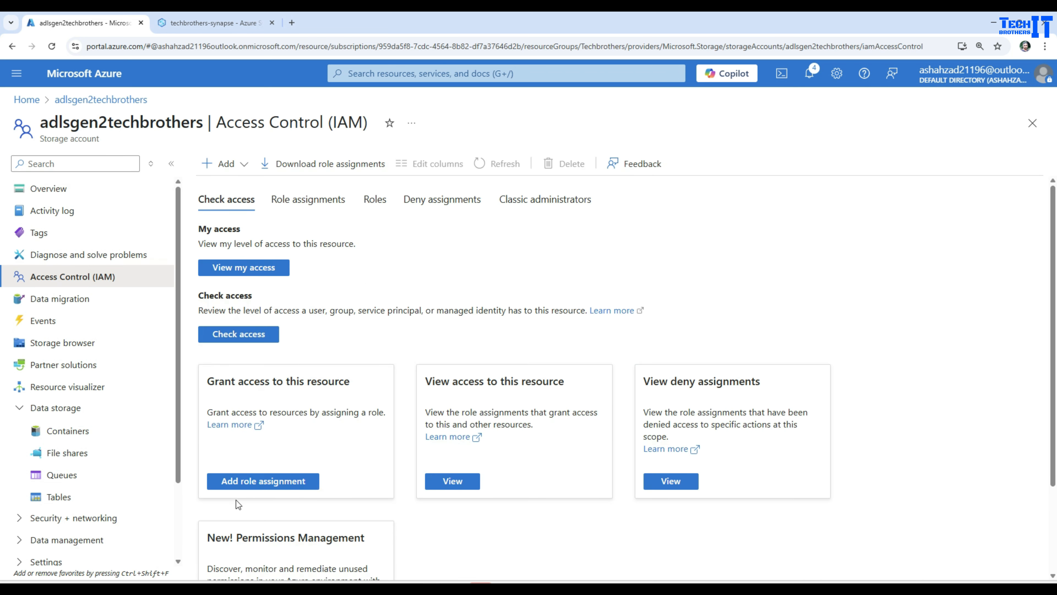
click(248, 481)
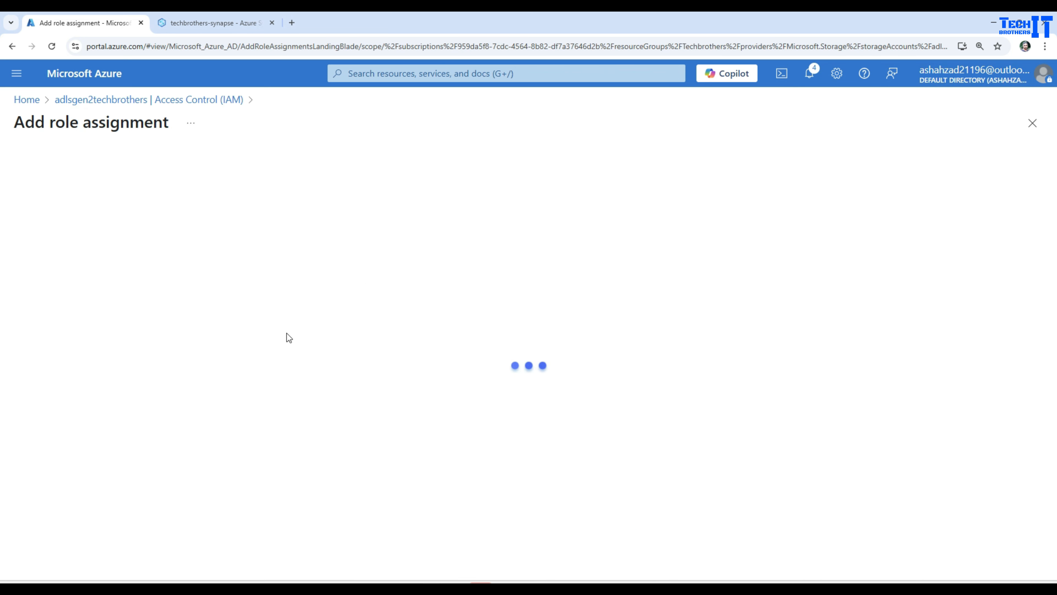
- Search the roles for "blob data" and choose Storage Blob Data Contributor for the assignment
click(121, 292)
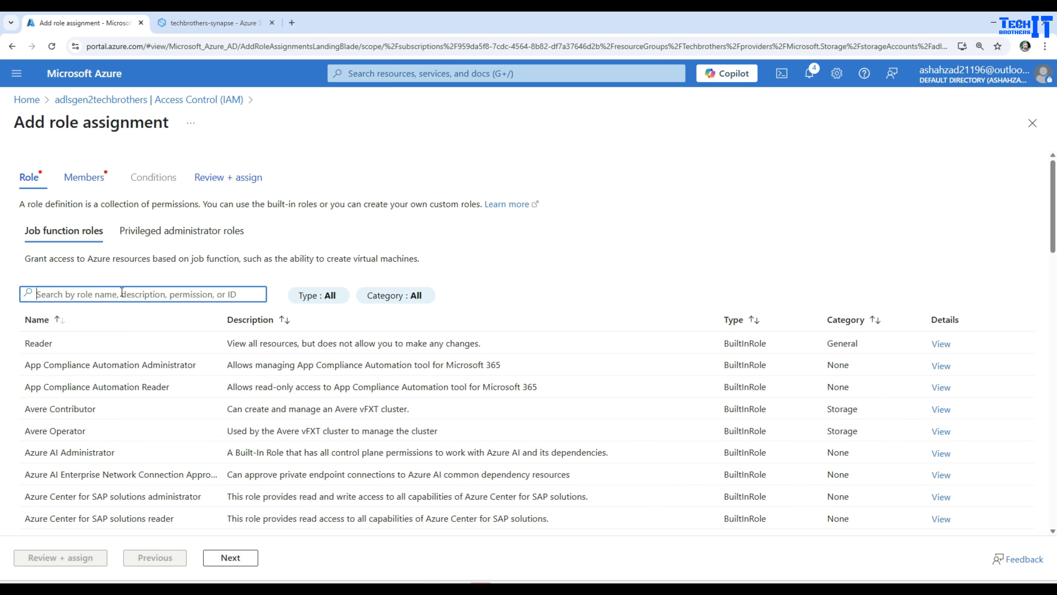
text(blob)
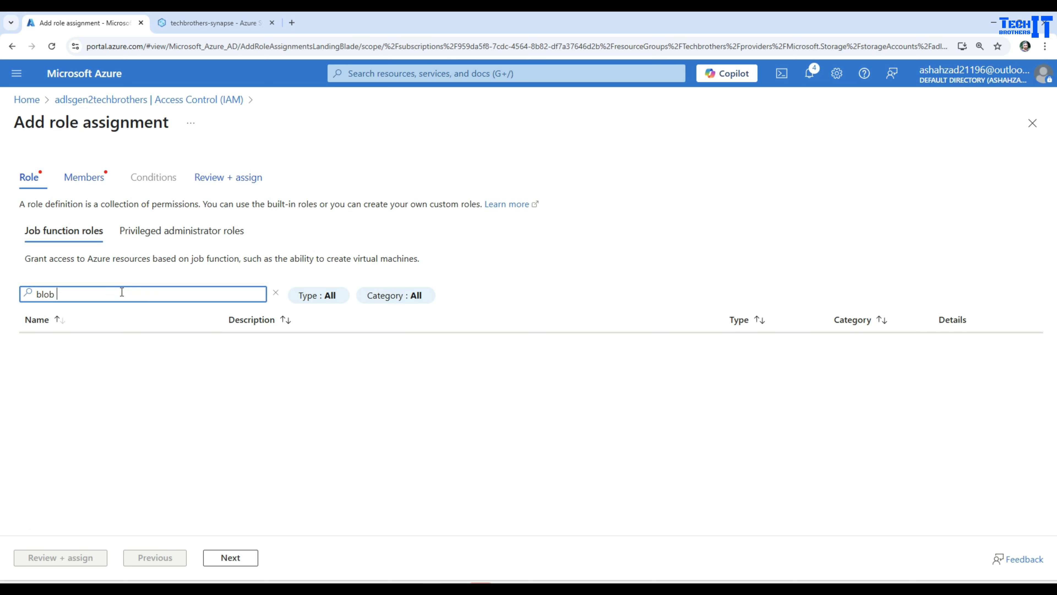
text( data)
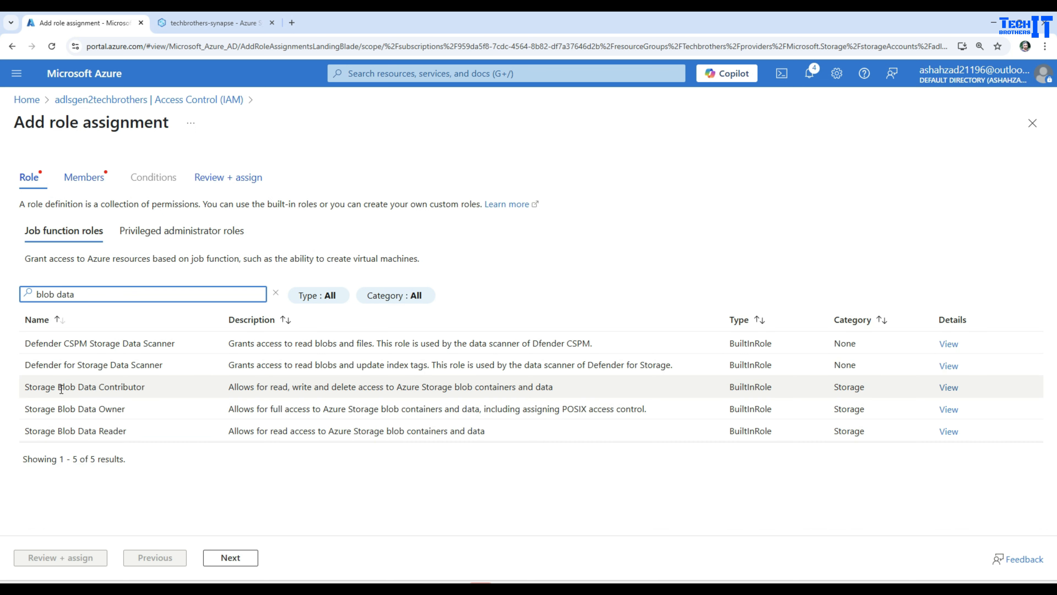
click(85, 389)
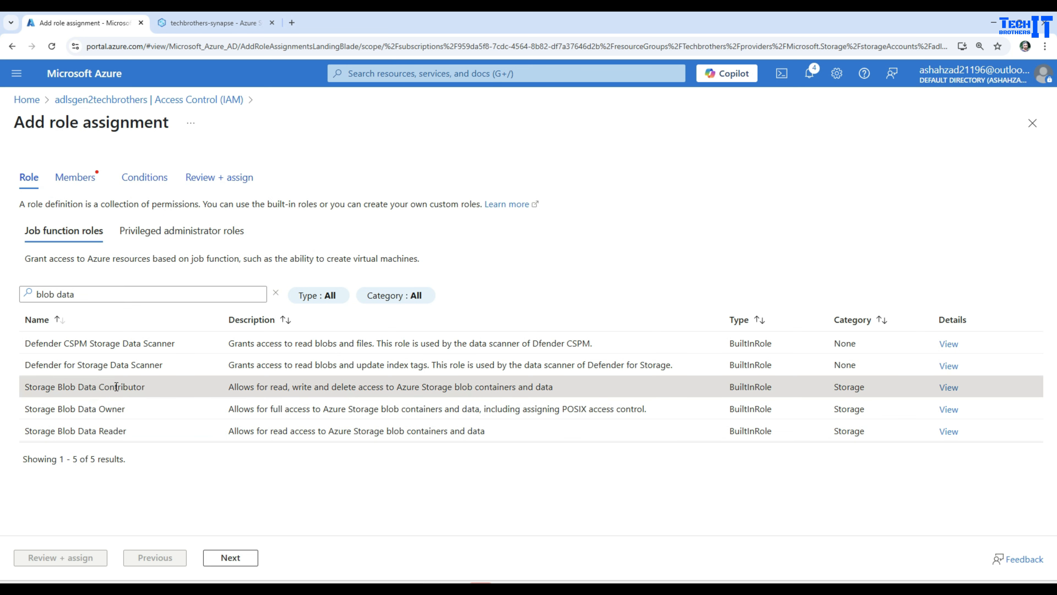
click(228, 557)
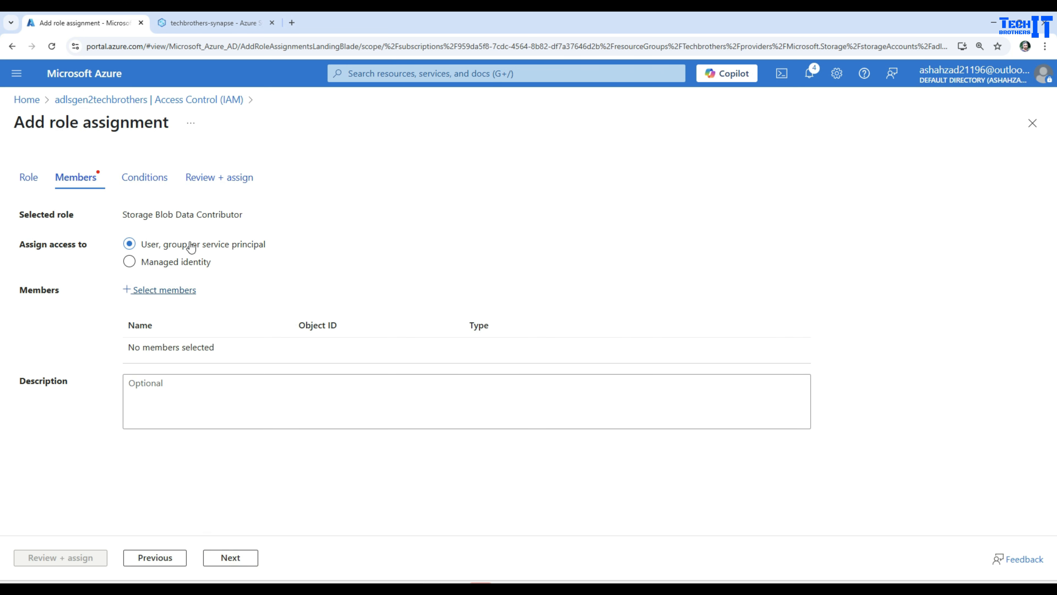
- Add the techbrothers-synapse workspace's managed identity as the member and submit the role assignment
click(175, 270)
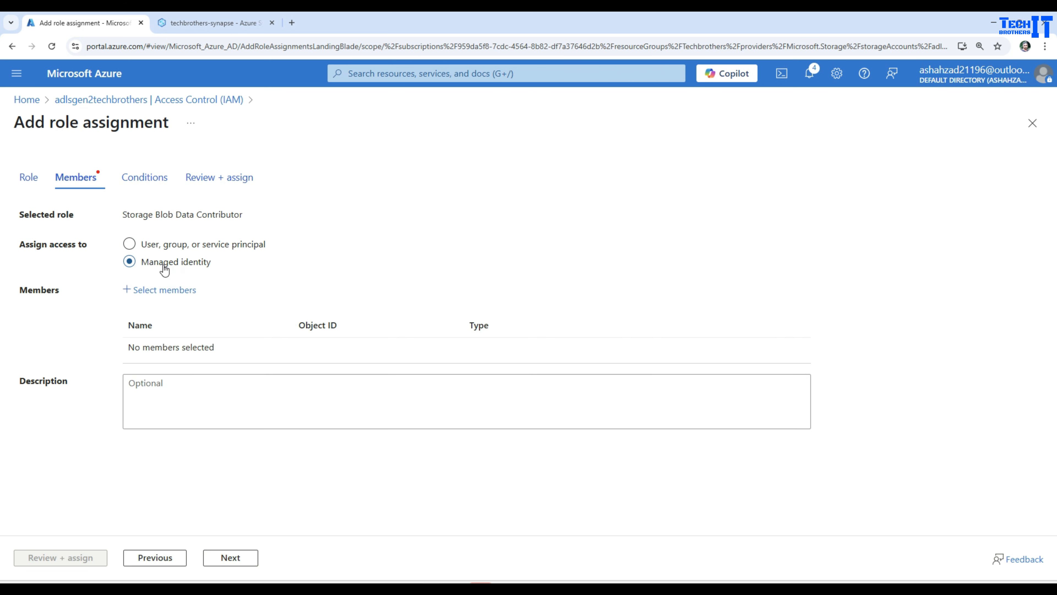
click(167, 290)
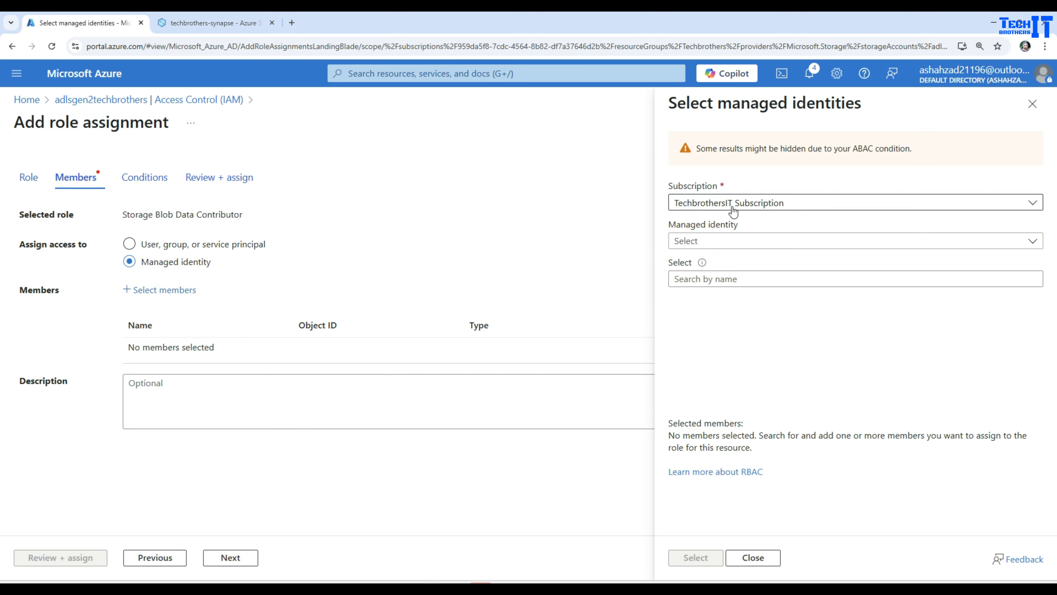
click(725, 245)
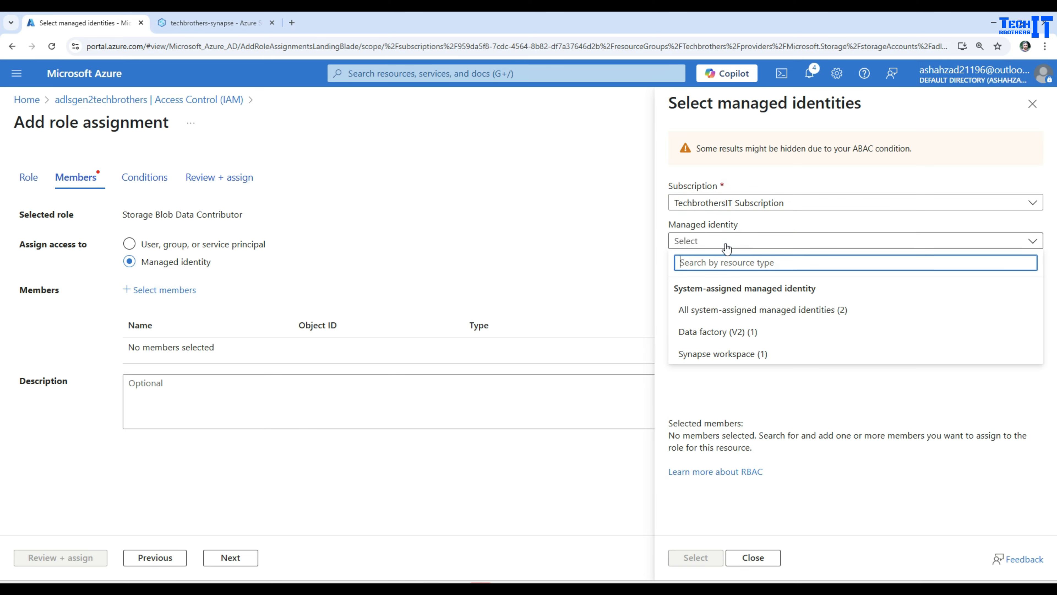
click(715, 355)
click(719, 311)
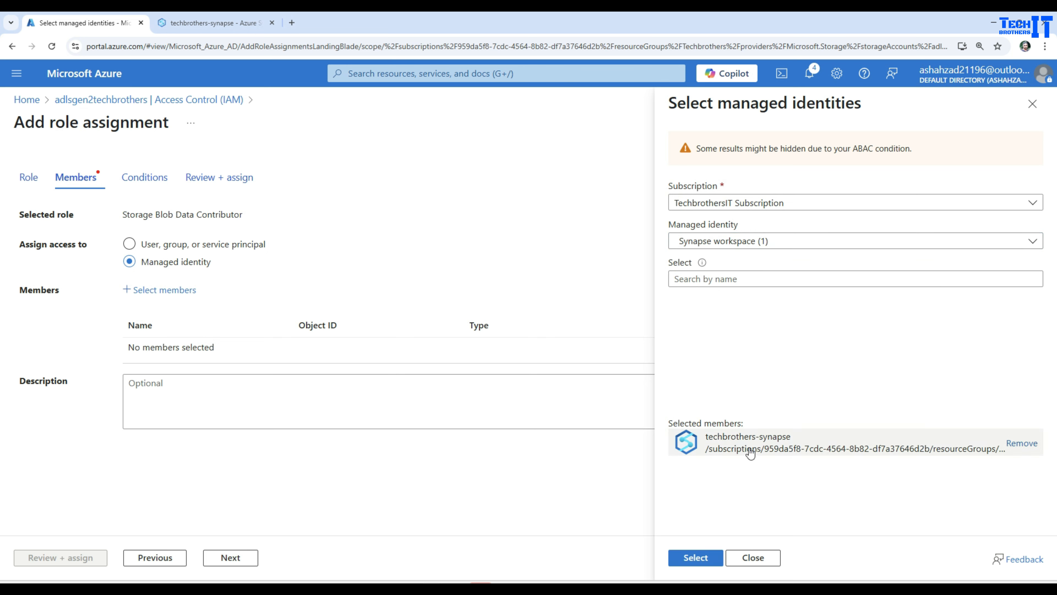
click(701, 555)
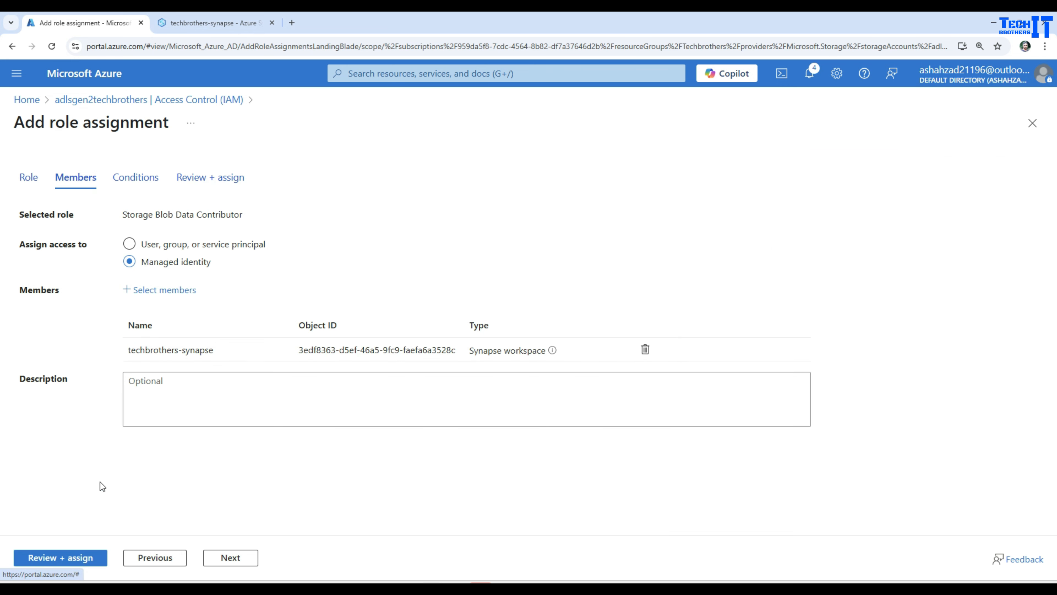
click(86, 558)
click(82, 559)
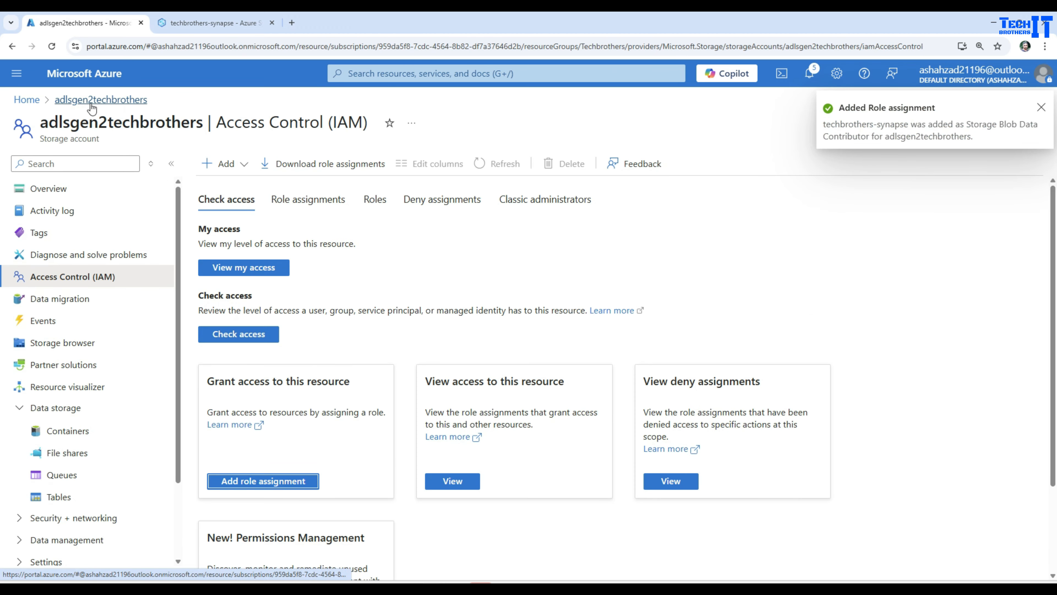
- Review the storage account's role assignments for the techbrothers-synapse managed identity and its role
click(291, 199)
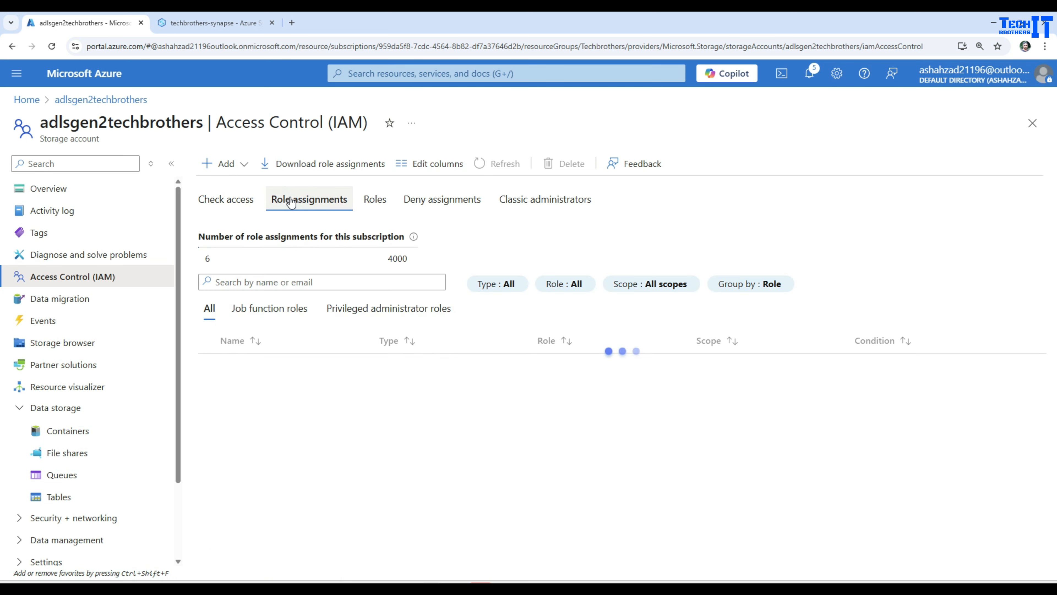
scroll(435, 461, down, 1)
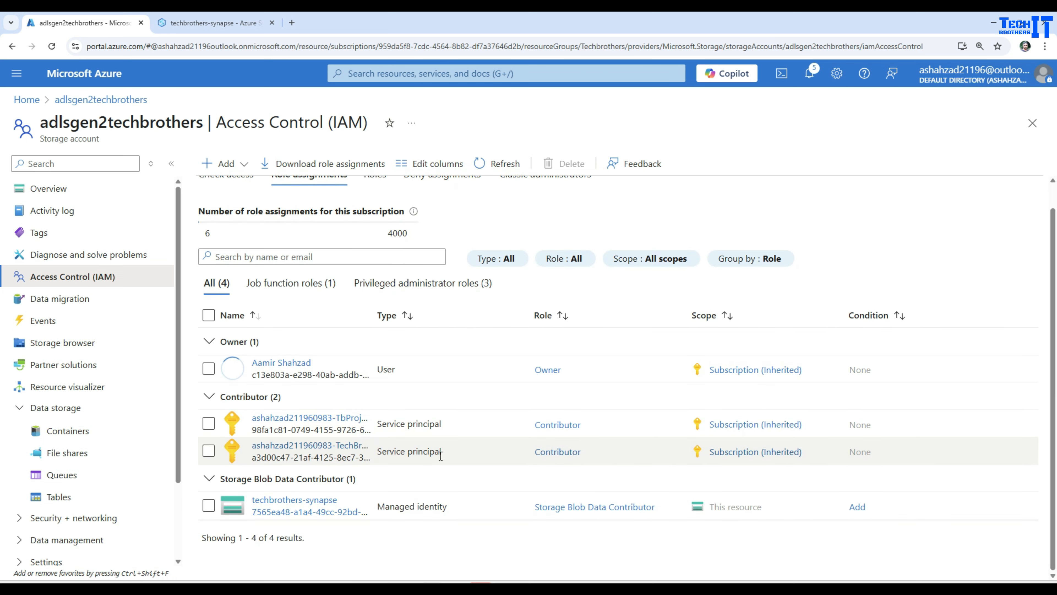
drag(380, 505, 456, 512)
drag(531, 507, 652, 505)
click(594, 535)
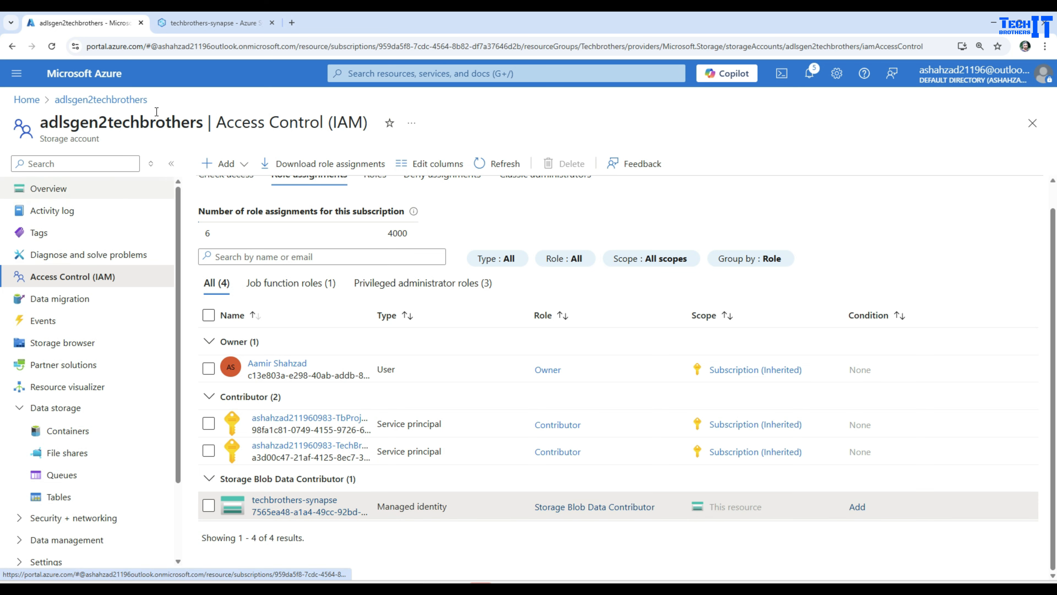
- Switch back to Synapse Studio, retest the new linked service's connection to adlsgen2techbrothers, and create the linked service
click(215, 24)
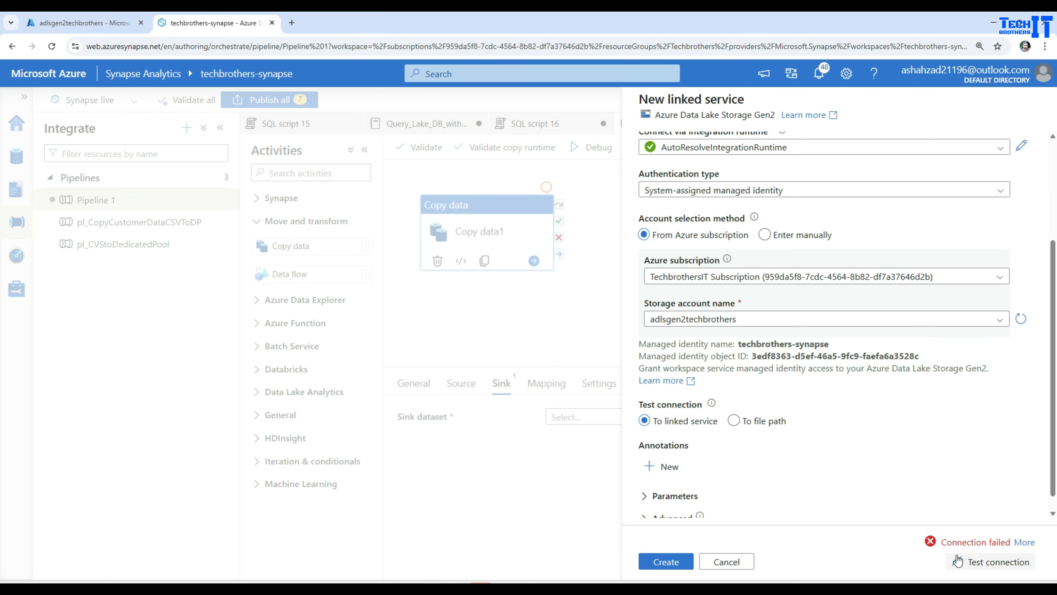
click(972, 562)
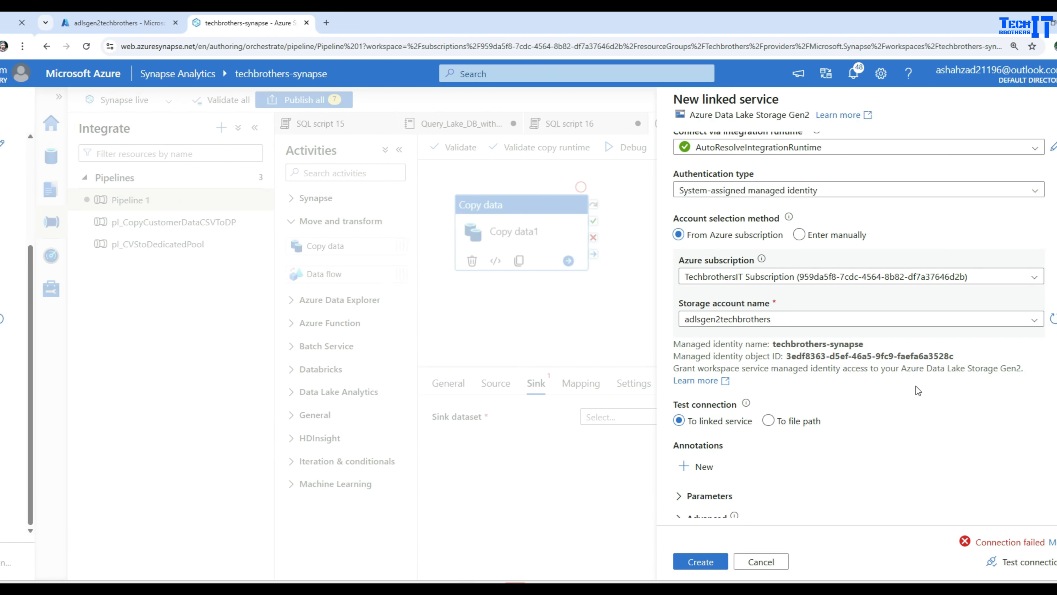
click(495, 562)
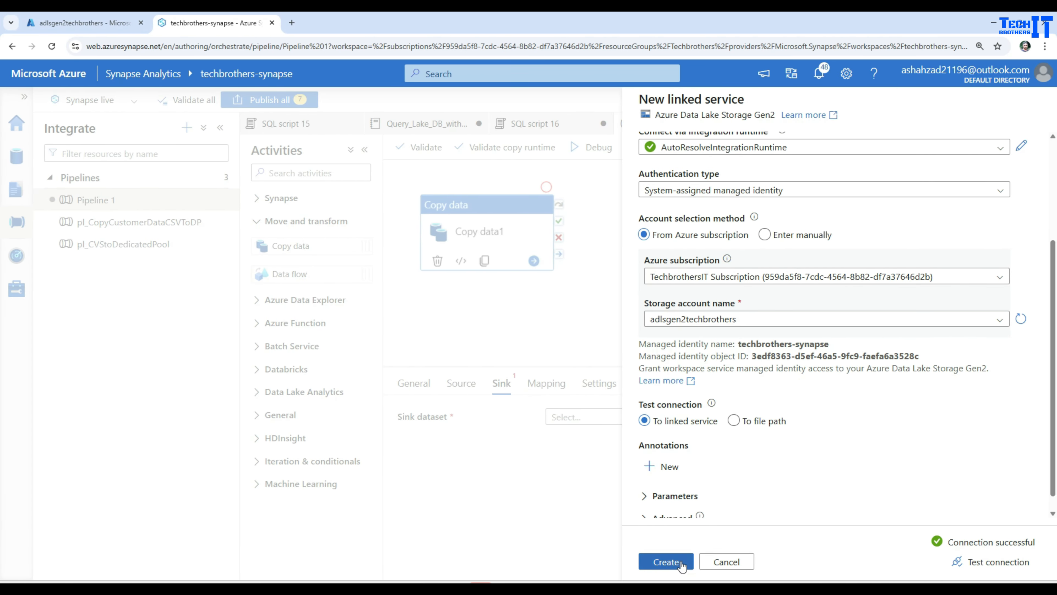
click(666, 562)
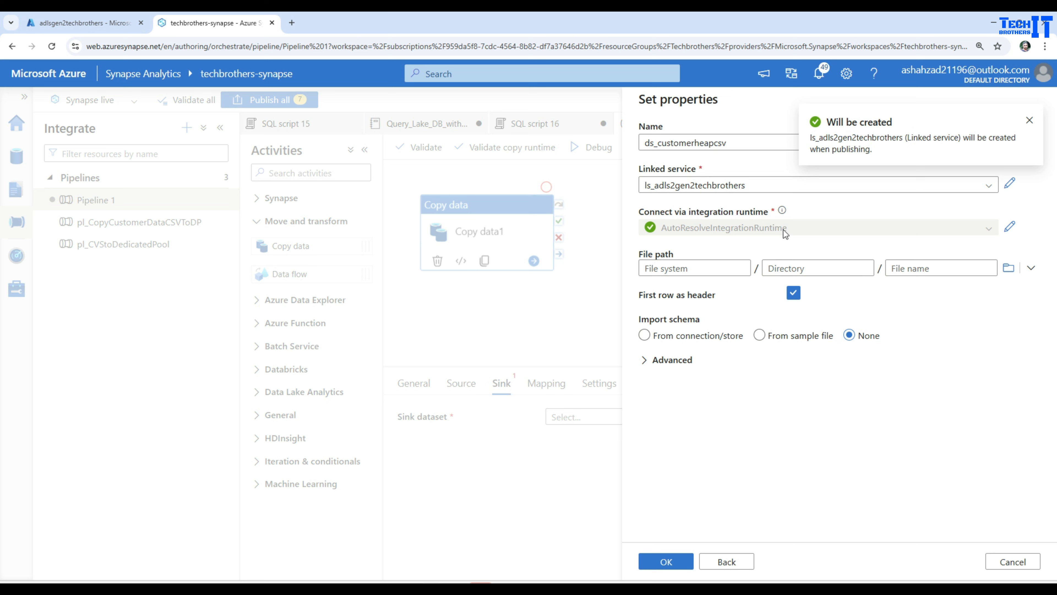
- Browse the storage account and set the ds_customerheapcsv dataset's file path to the inputdirectory folder in testcontainer
click(749, 142)
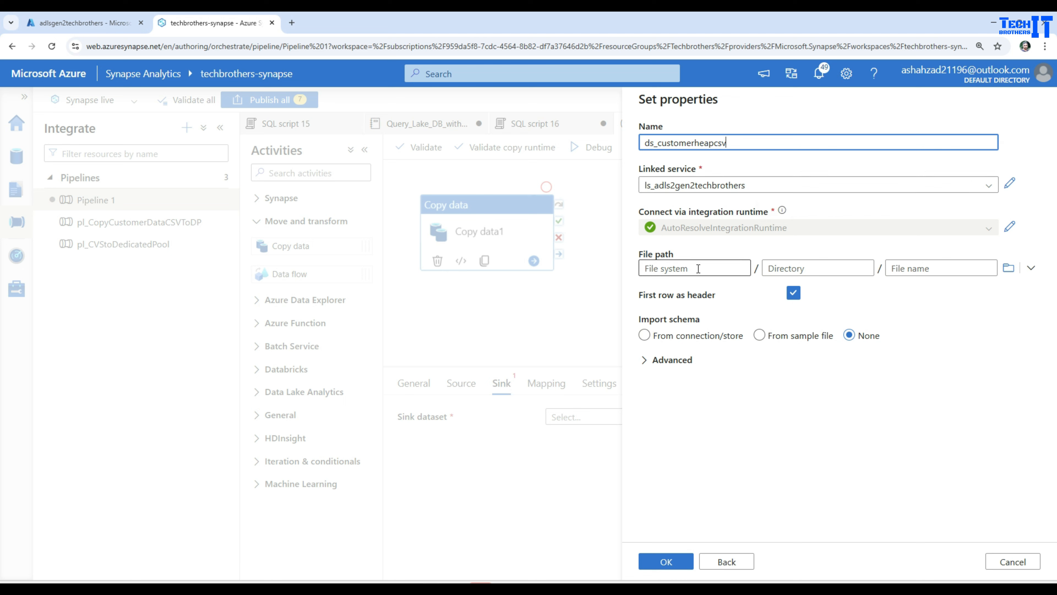
click(1008, 268)
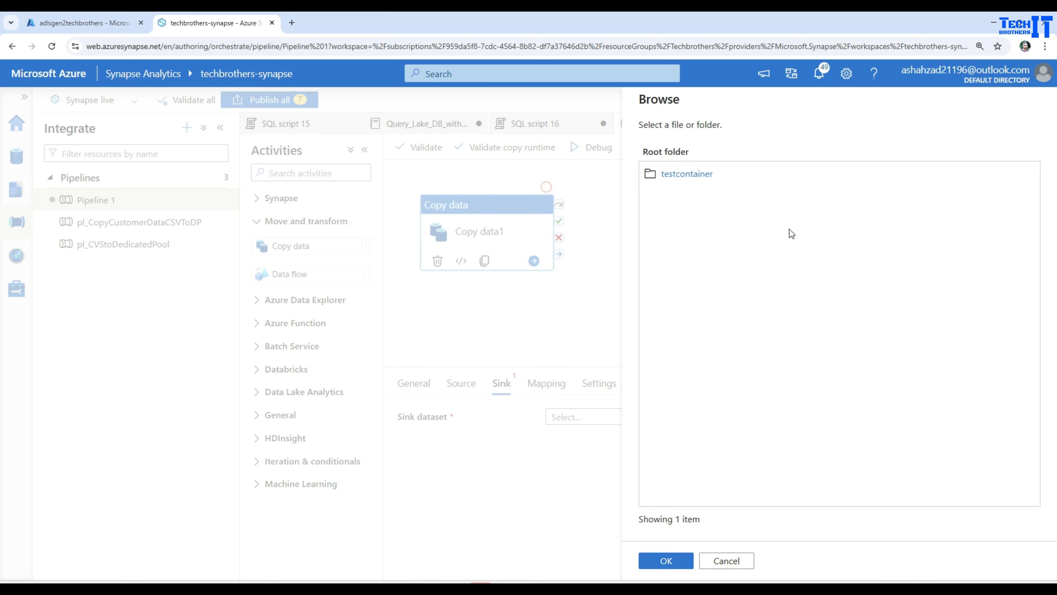
click(692, 174)
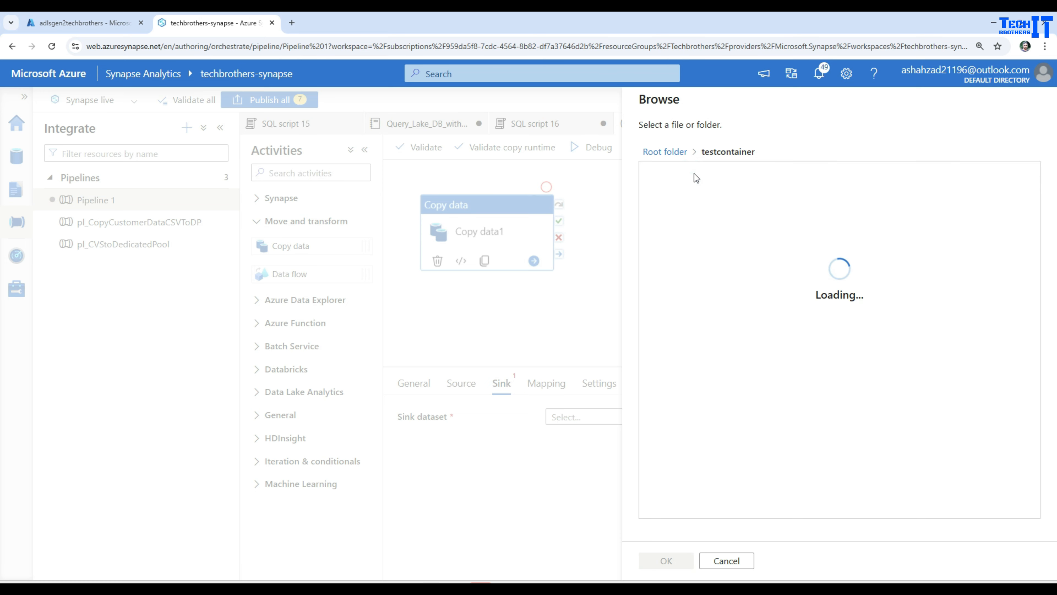
click(680, 179)
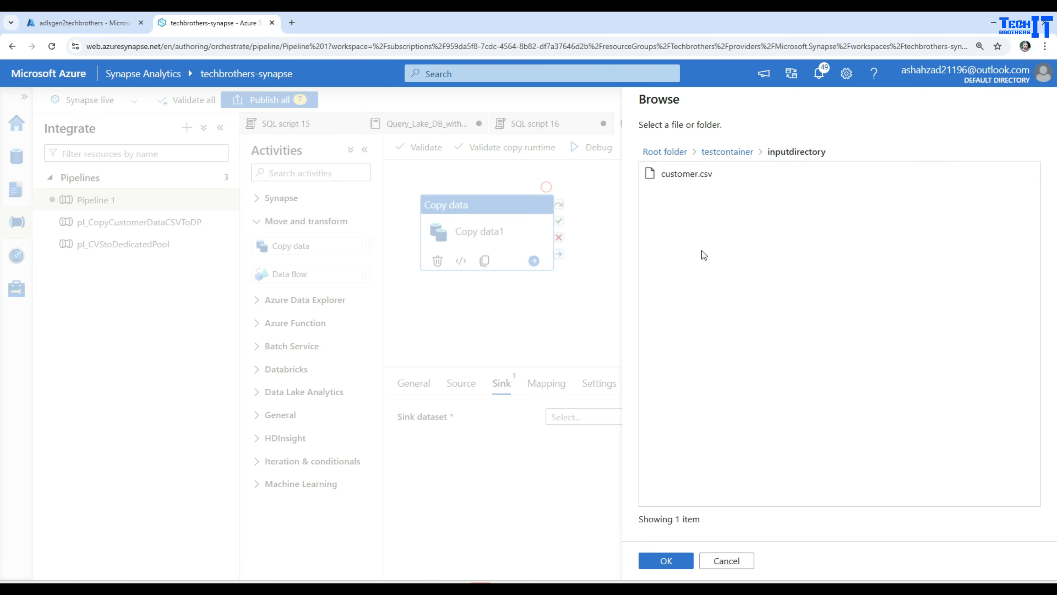
click(676, 561)
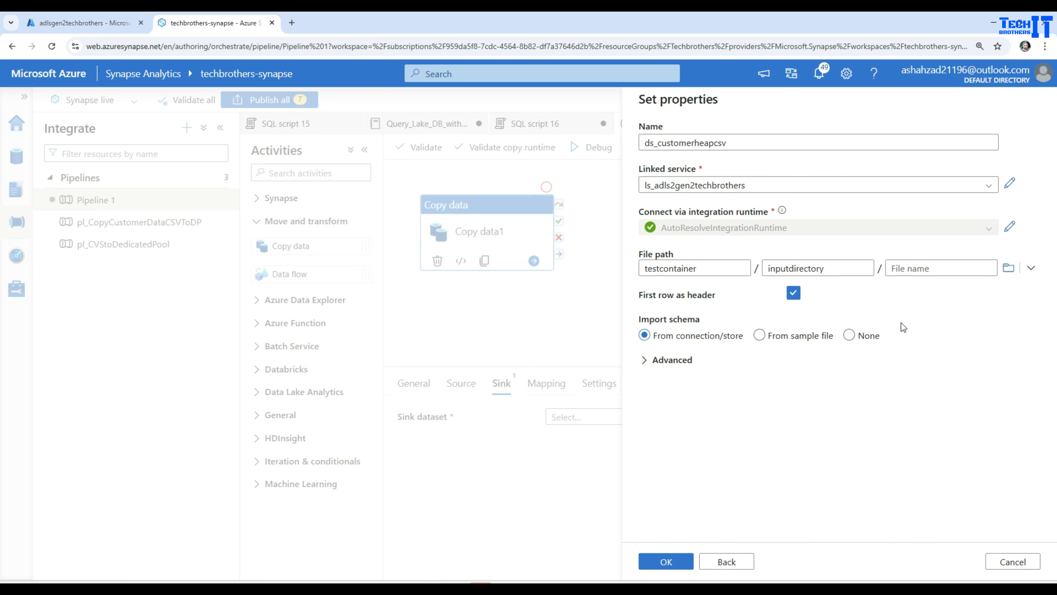
- Set the dataset's file name to customerheap.csv with no schema import, and confirm it as the sink dataset
click(918, 269)
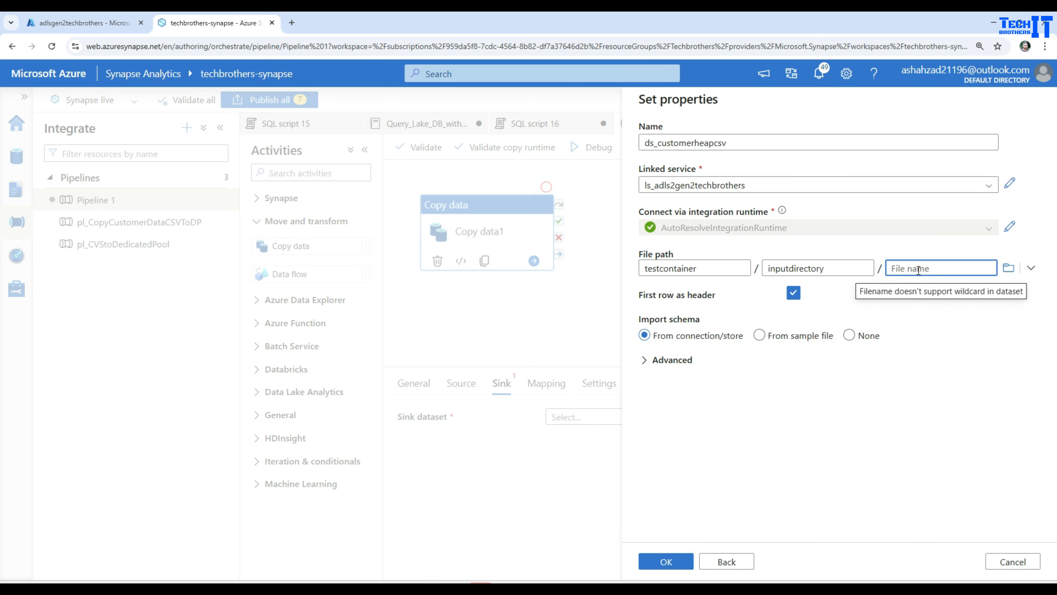
text(t)
key(BackSpace)
key(BackSpace)
key(BackSpace)
key(BackSpace)
text(customerheav)
key(BackSpace)
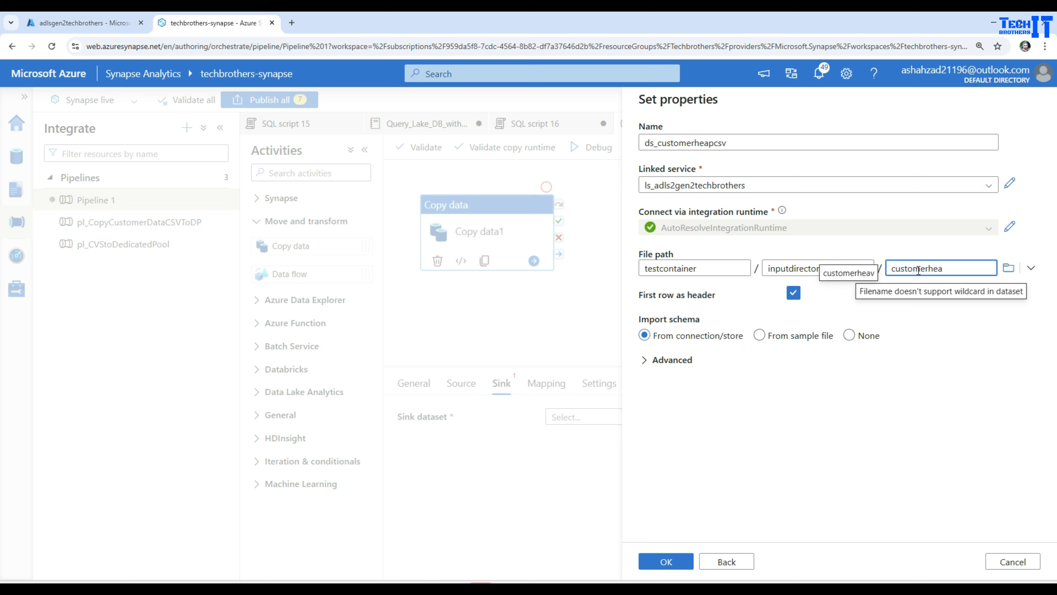
text(p.csv)
click(923, 429)
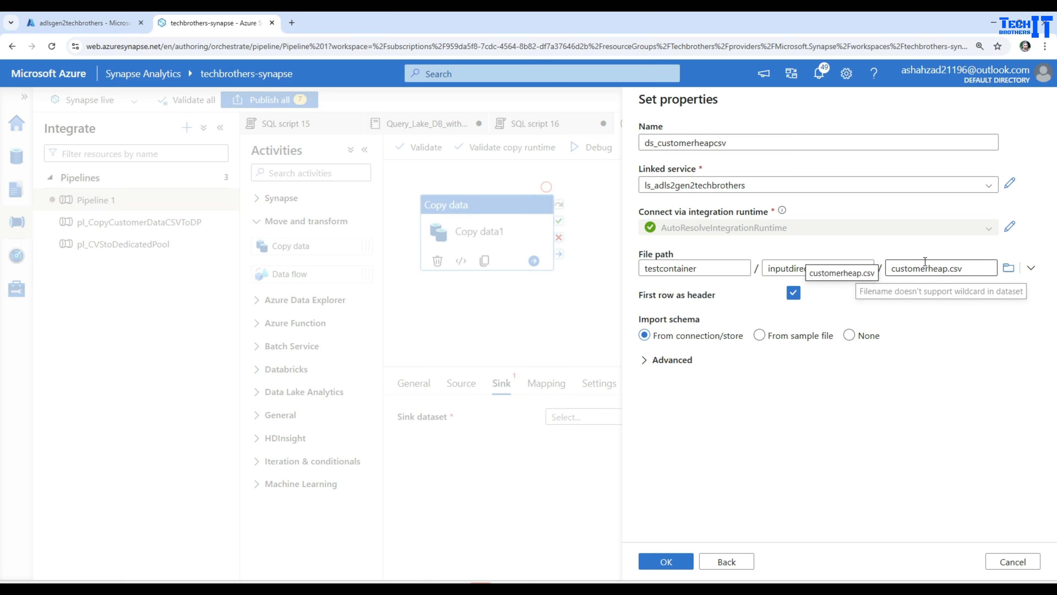
click(849, 336)
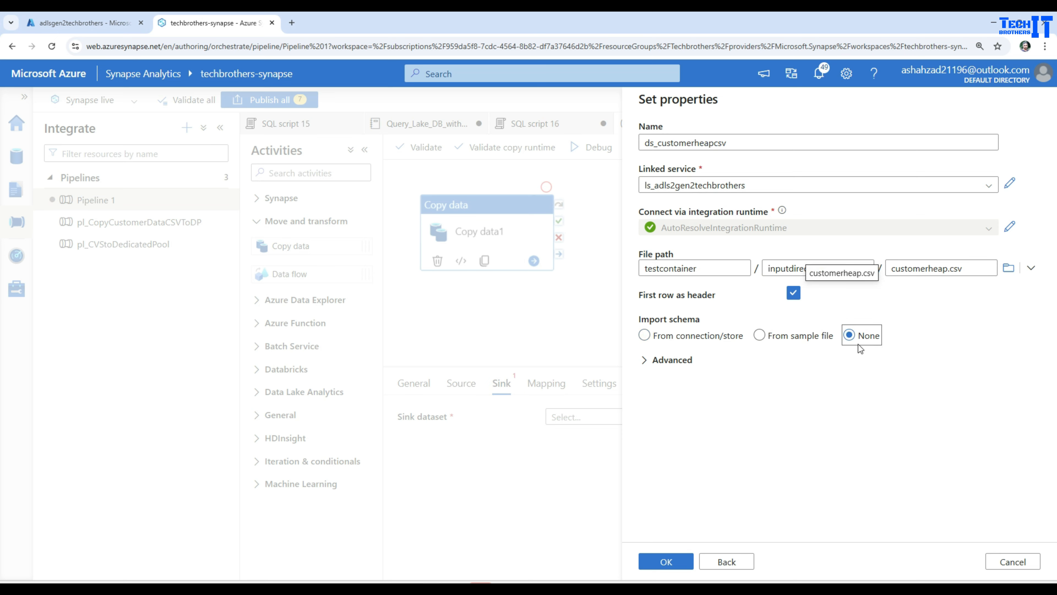
click(646, 366)
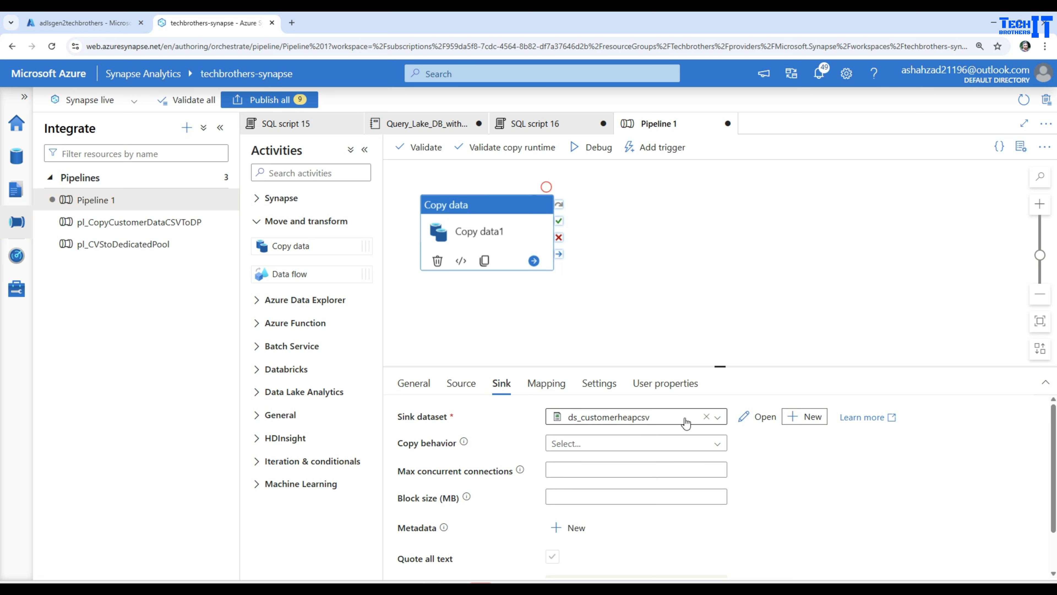
- Review the ds_customerheapcsv dataset's connection and schema, and import the schemas into the Copy data activity's mapping
click(757, 423)
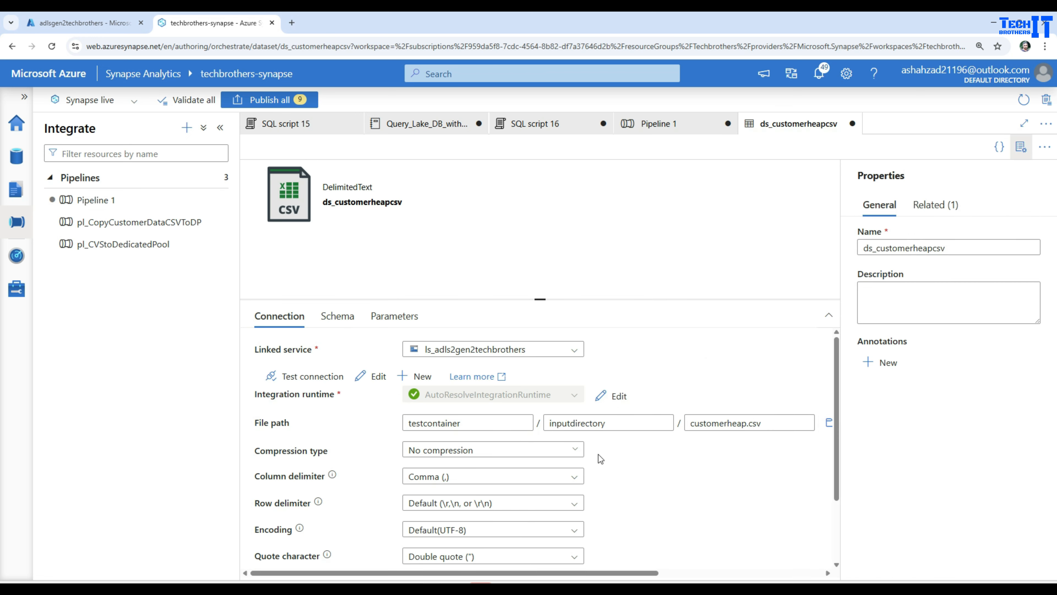
click(335, 318)
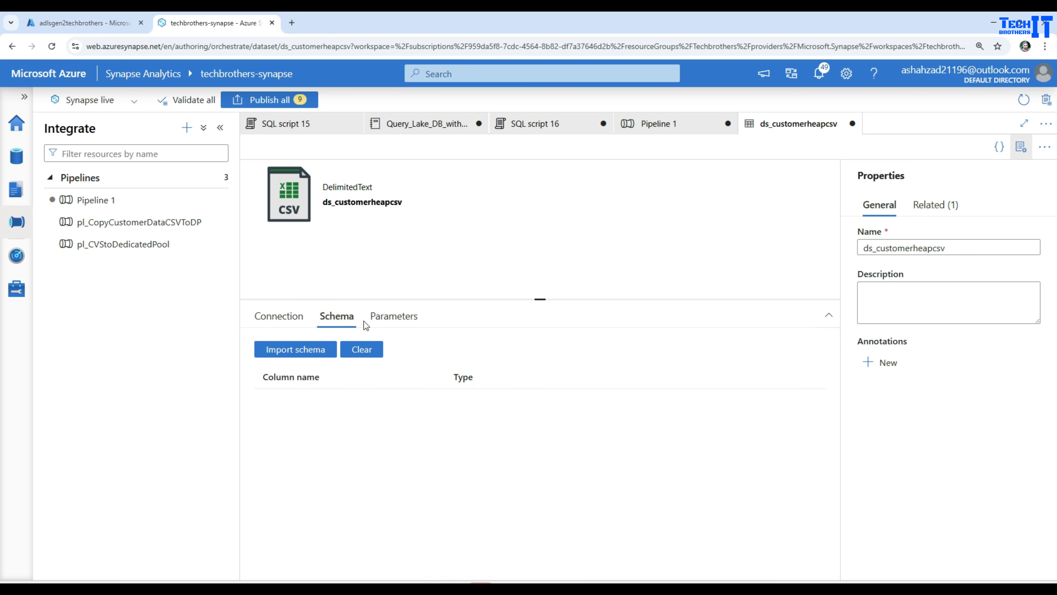
click(285, 321)
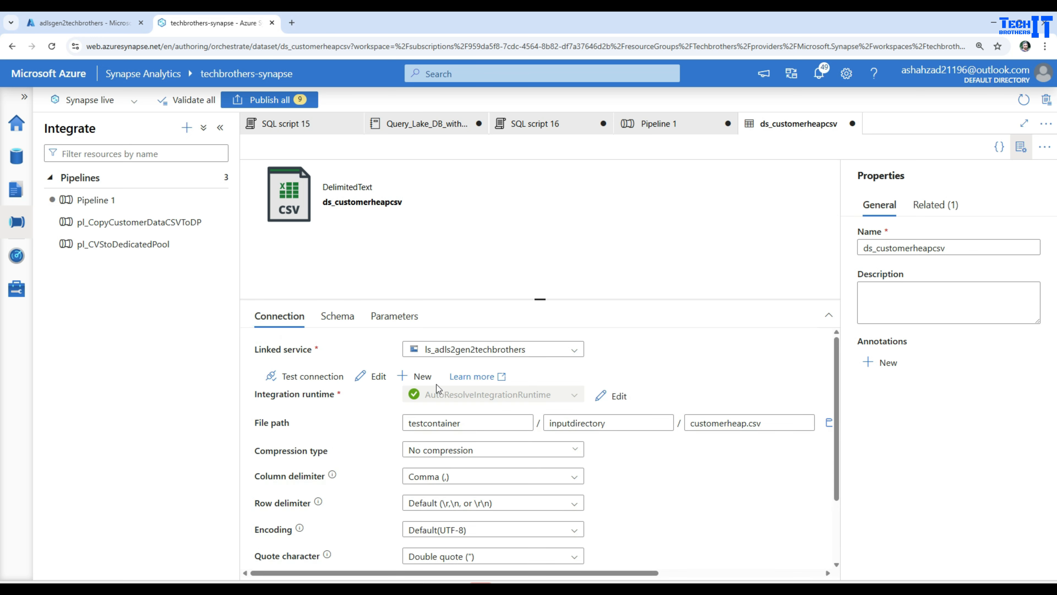
click(663, 125)
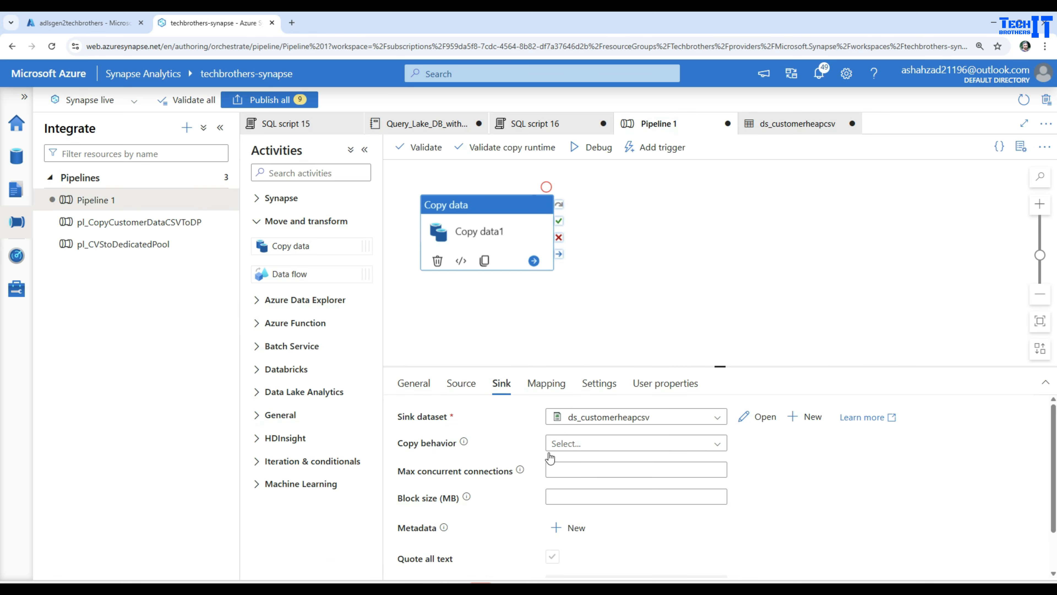
click(546, 384)
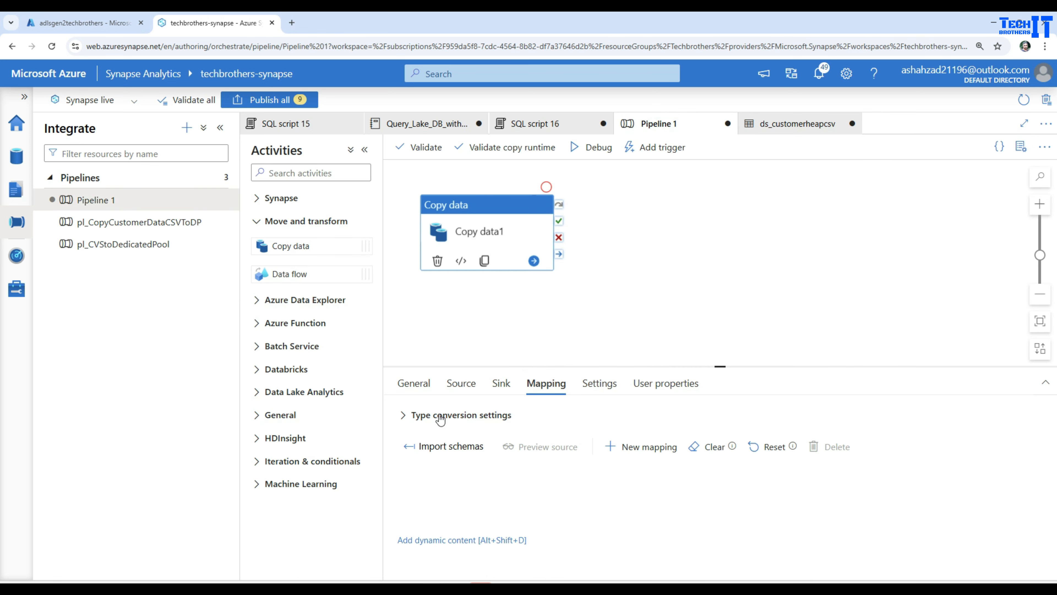
click(438, 452)
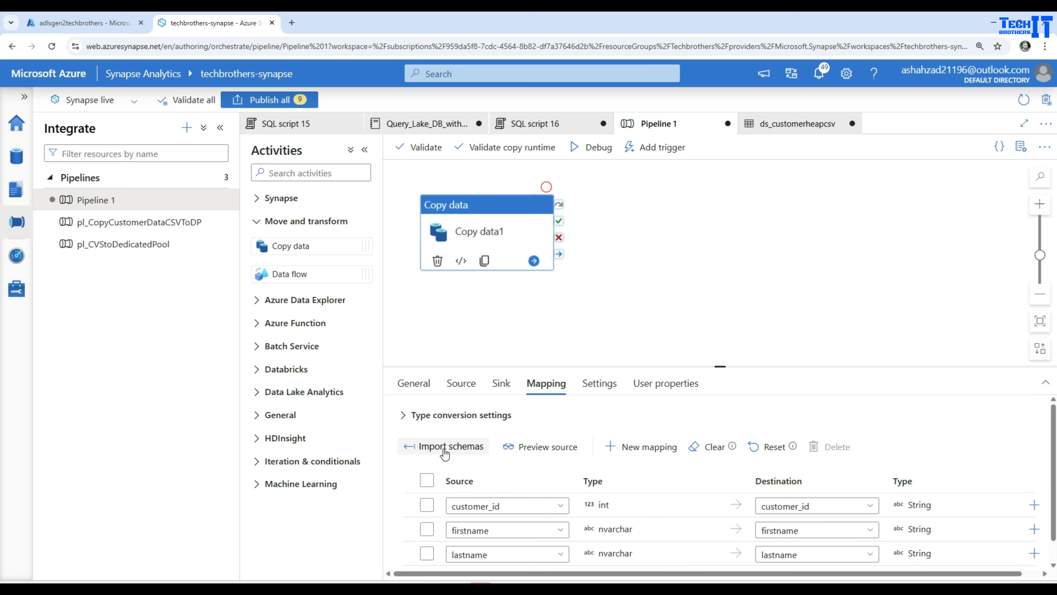
- Rename the mapping's destination columns to ID for customer_id, FName for firstname and LName for lastname
scroll(700, 482, down, 1)
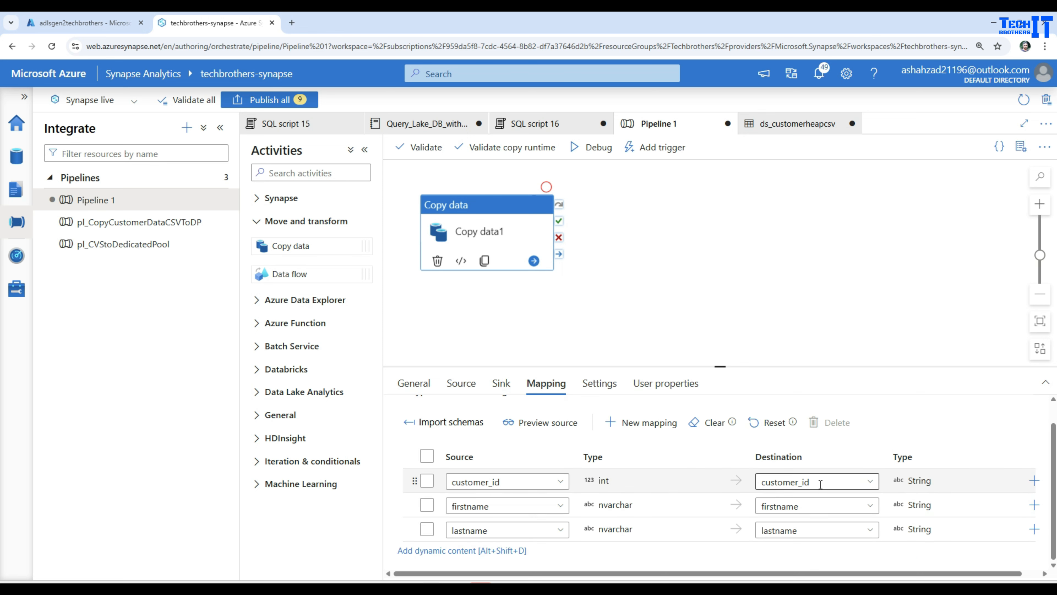
drag(823, 482, 730, 480)
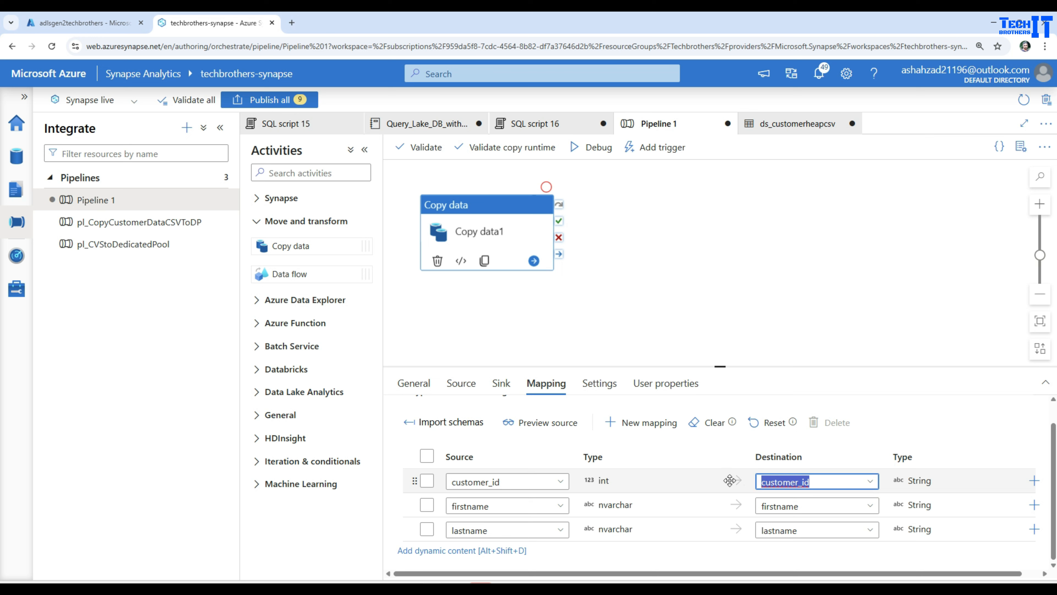
text(ID)
click(912, 433)
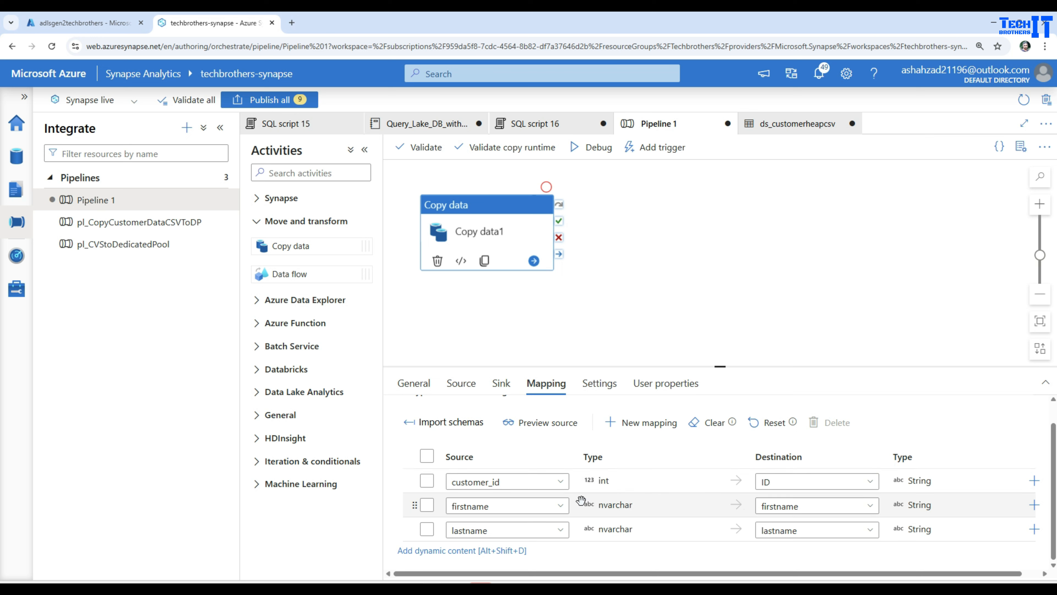
drag(809, 505, 731, 505)
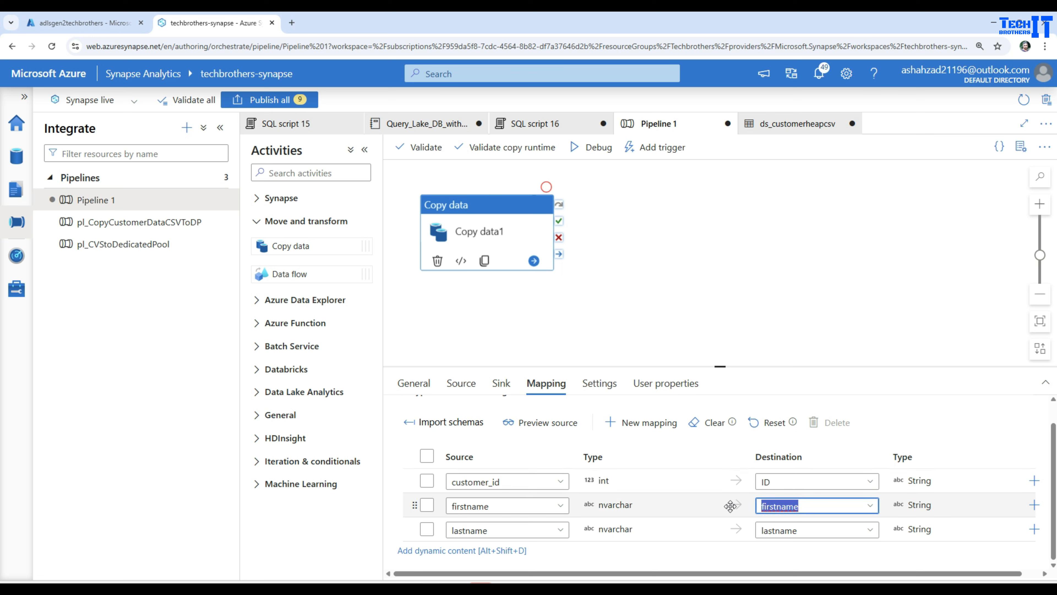
text(FName)
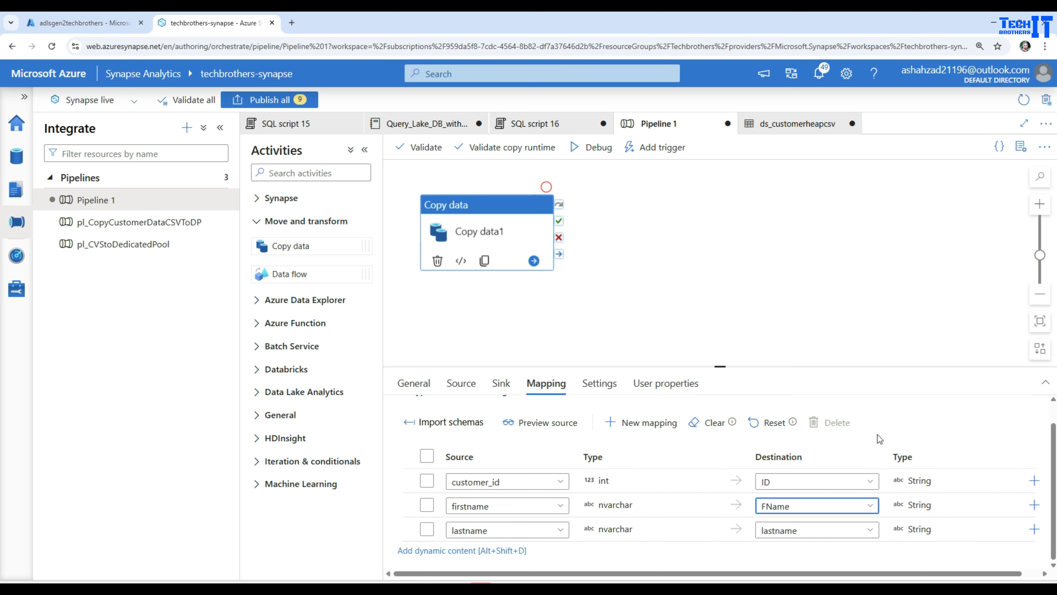
click(889, 418)
click(821, 531)
double_click(821, 531)
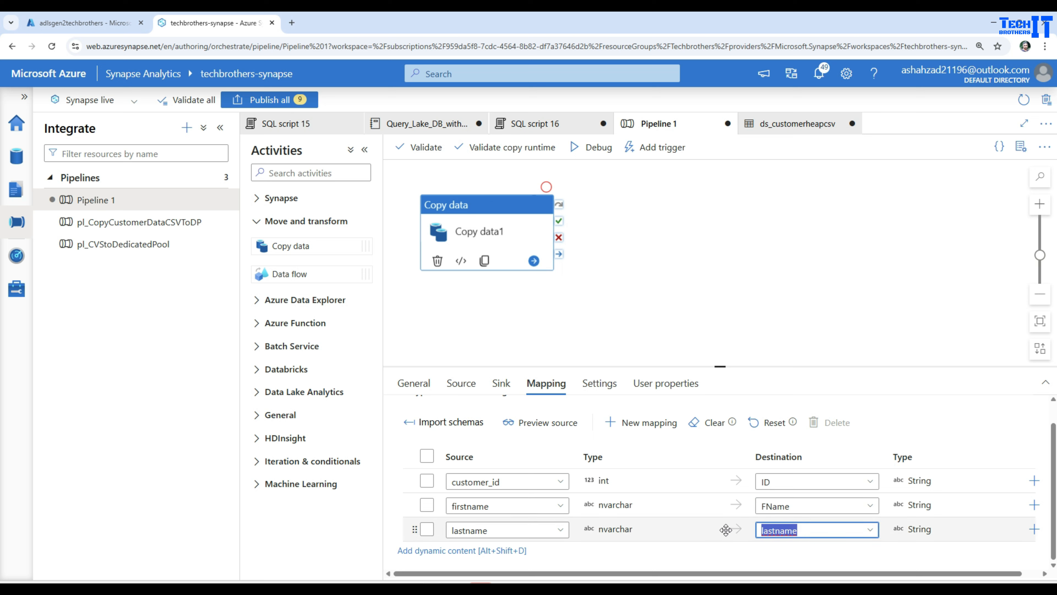
text(LName)
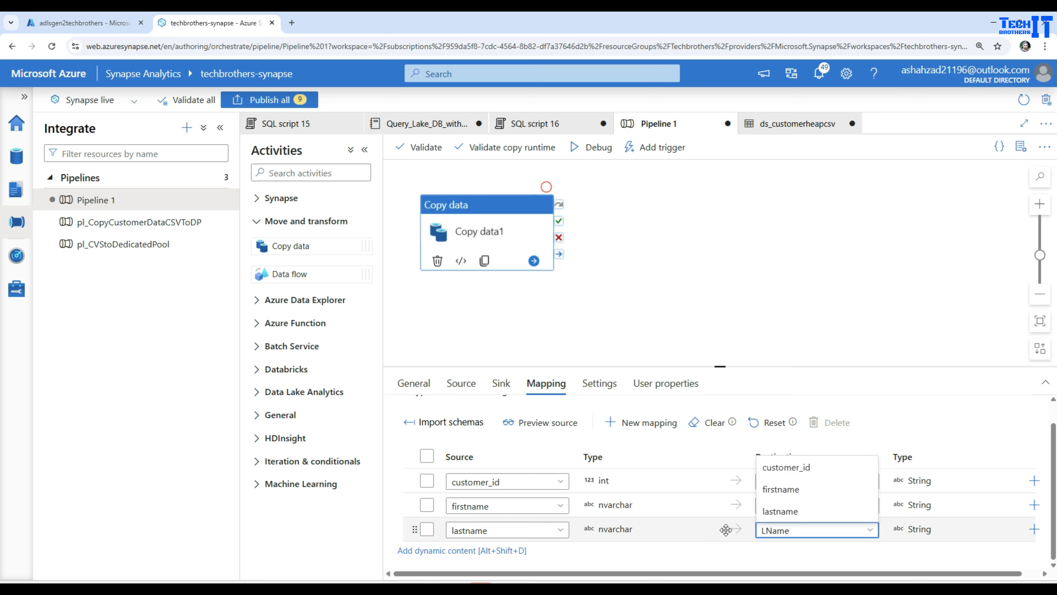
click(908, 429)
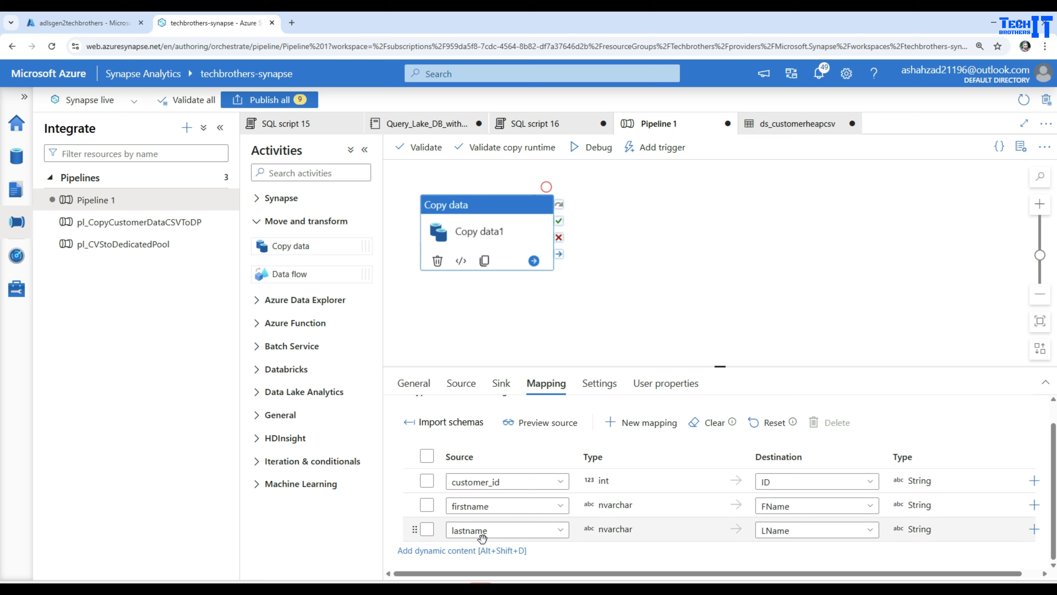
click(468, 534)
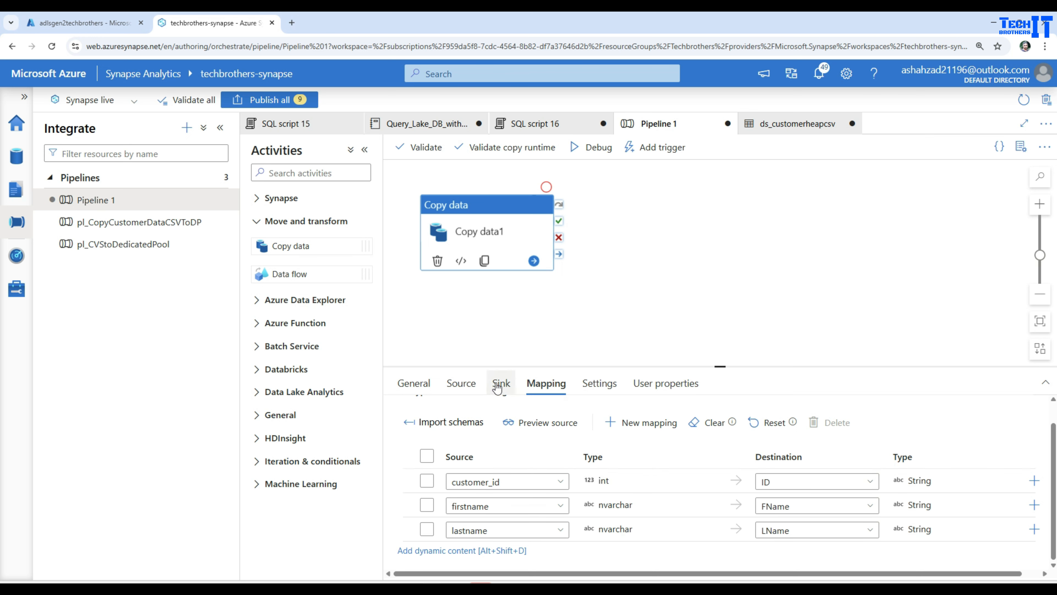
- Rename the pipeline to pl_DedicatedPoolToCSV and start a debug run of it
click(444, 388)
click(502, 326)
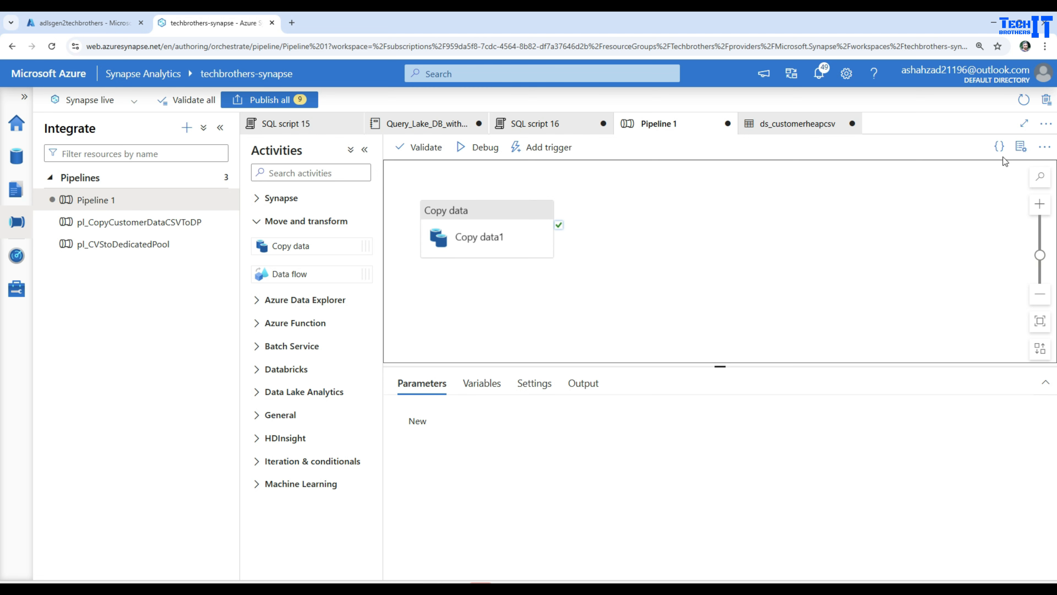
click(1021, 146)
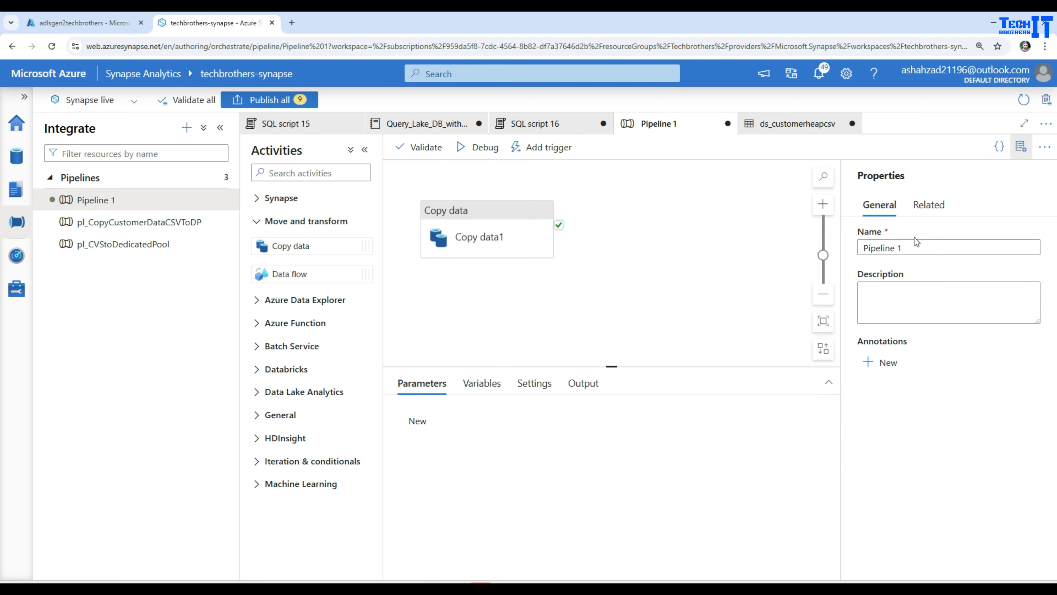
drag(916, 247, 858, 248)
text(p)
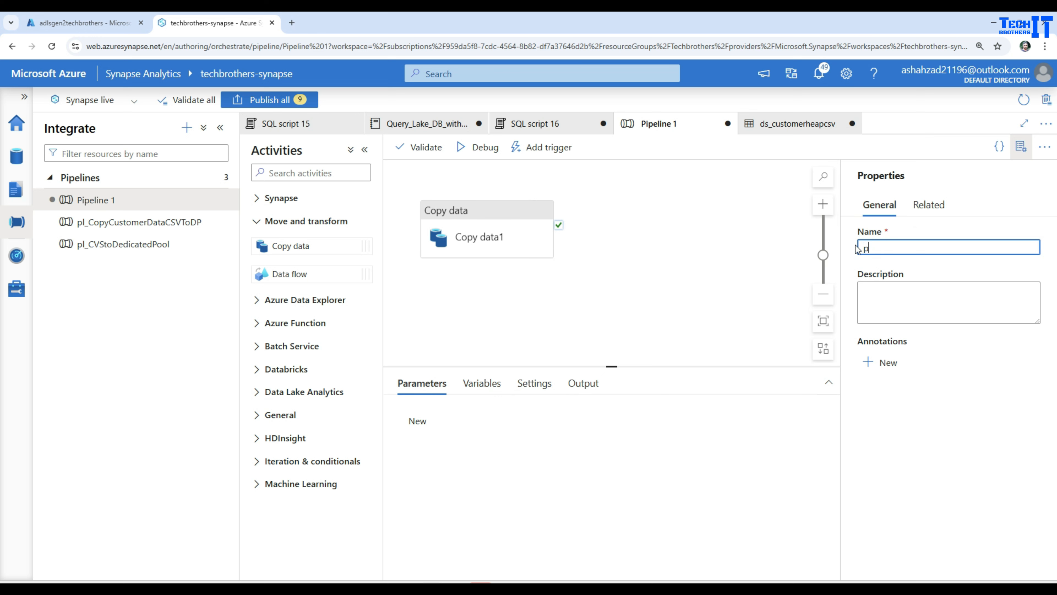
text(l_DedicatedPoolToCSV)
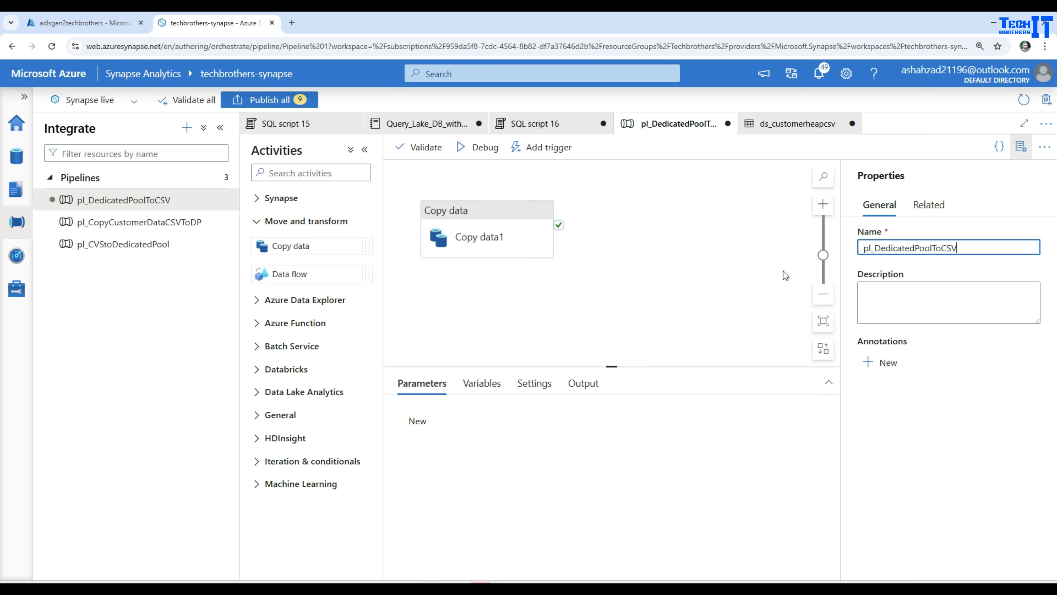
click(678, 259)
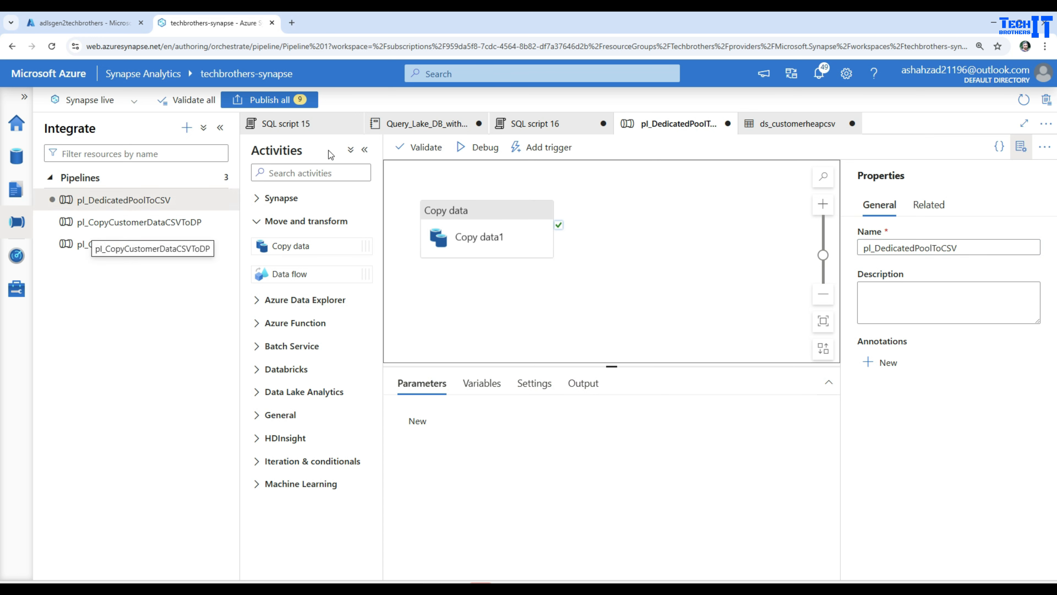
click(483, 150)
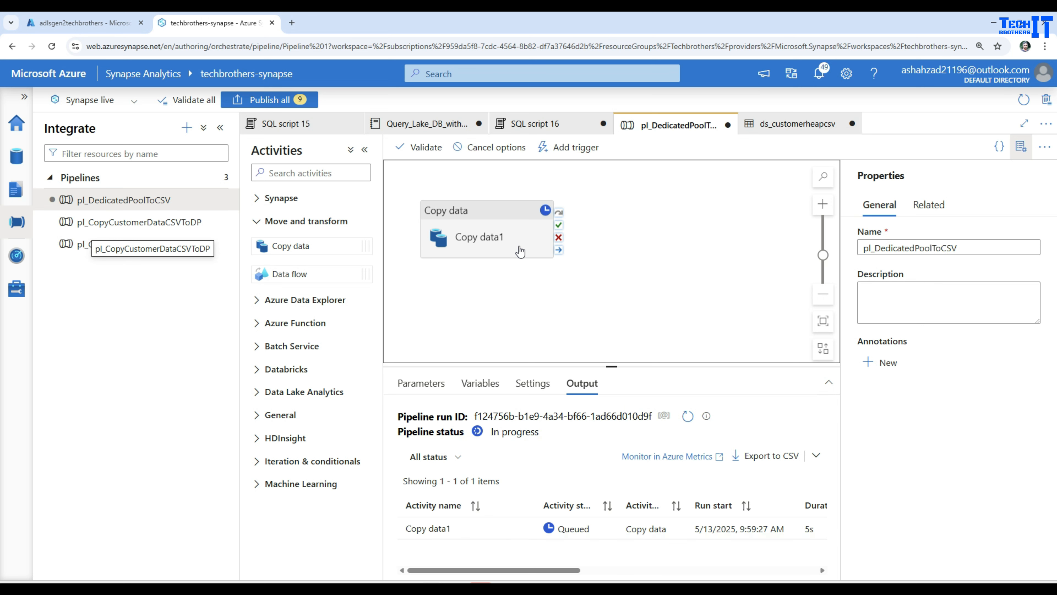
- Switch to the Azure portal and open inputdirectory in testcontainer of the adlsgen2techbrothers storage account
click(97, 24)
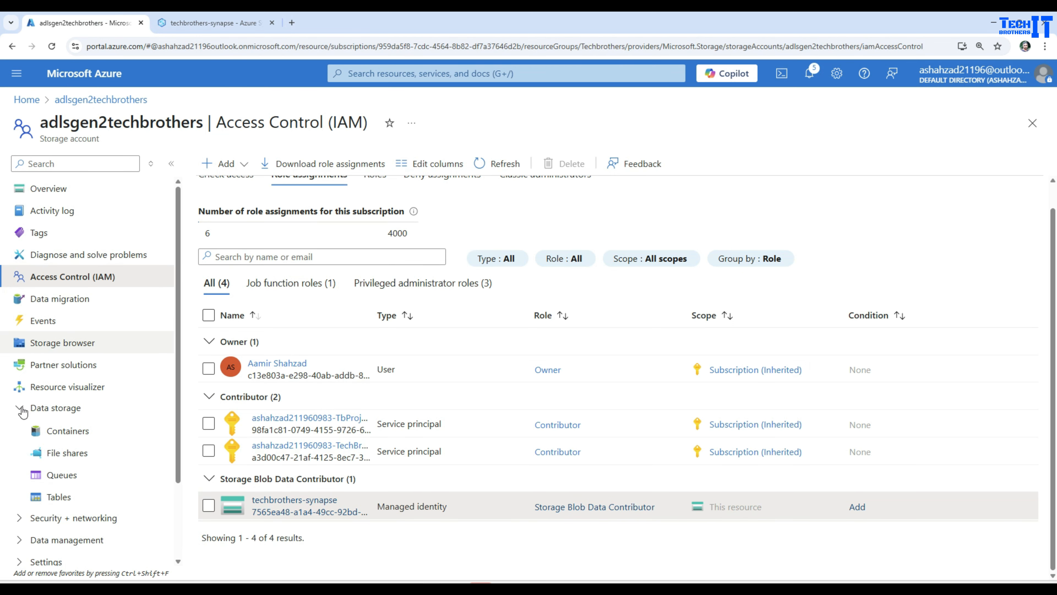
click(69, 432)
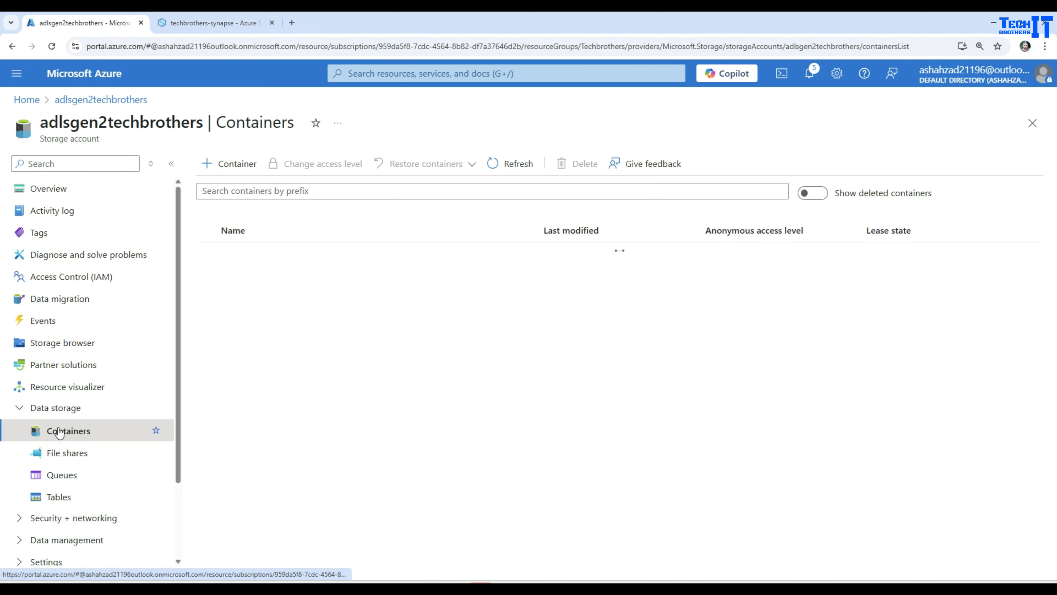
click(252, 278)
click(252, 287)
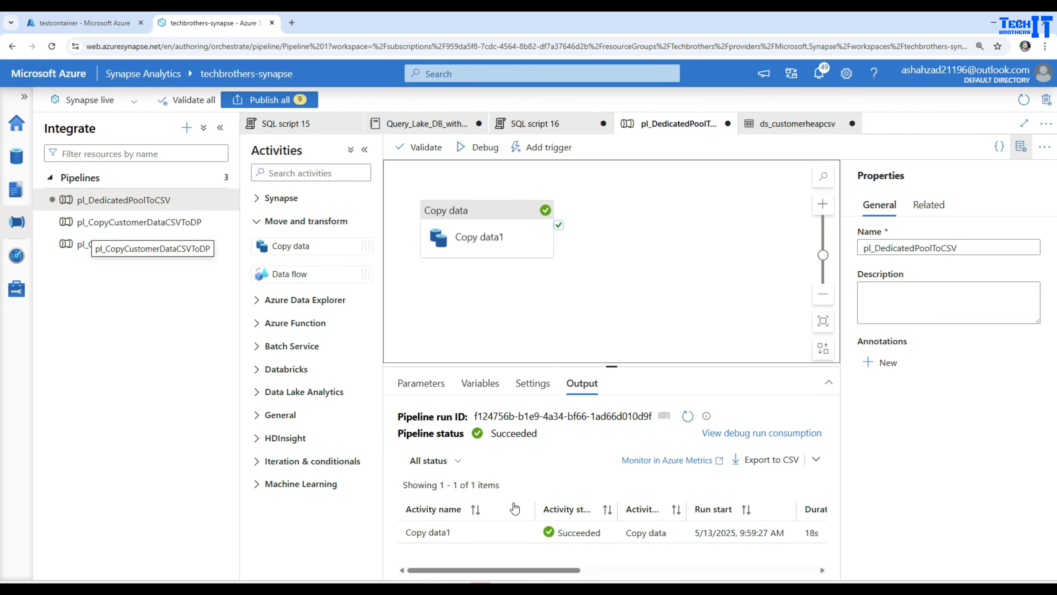
- Return to Synapse, hide the pipeline properties, and review the Copy data1 run details for rows read and written
click(1020, 146)
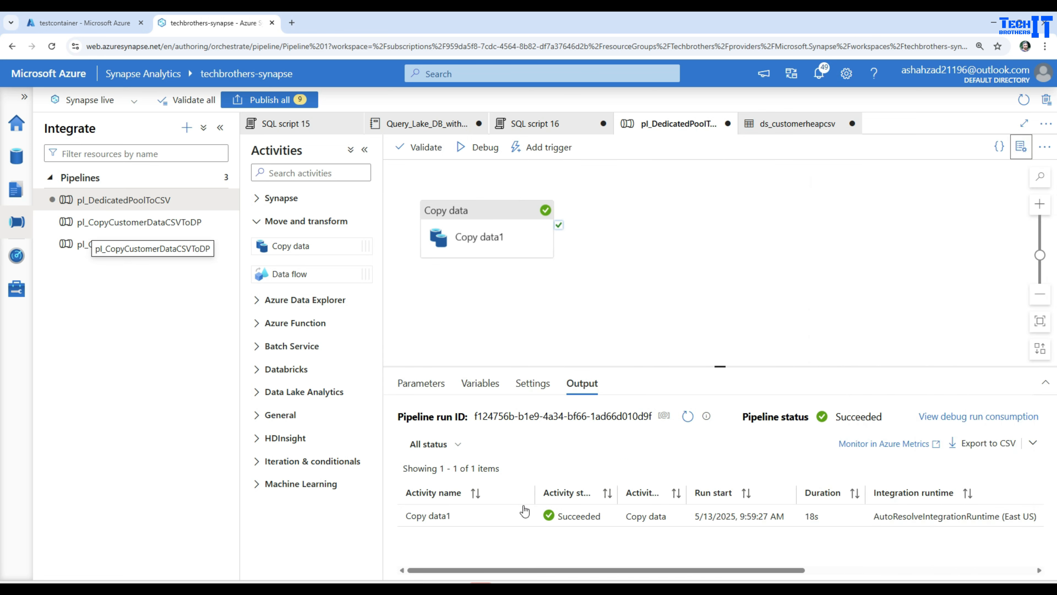
click(522, 516)
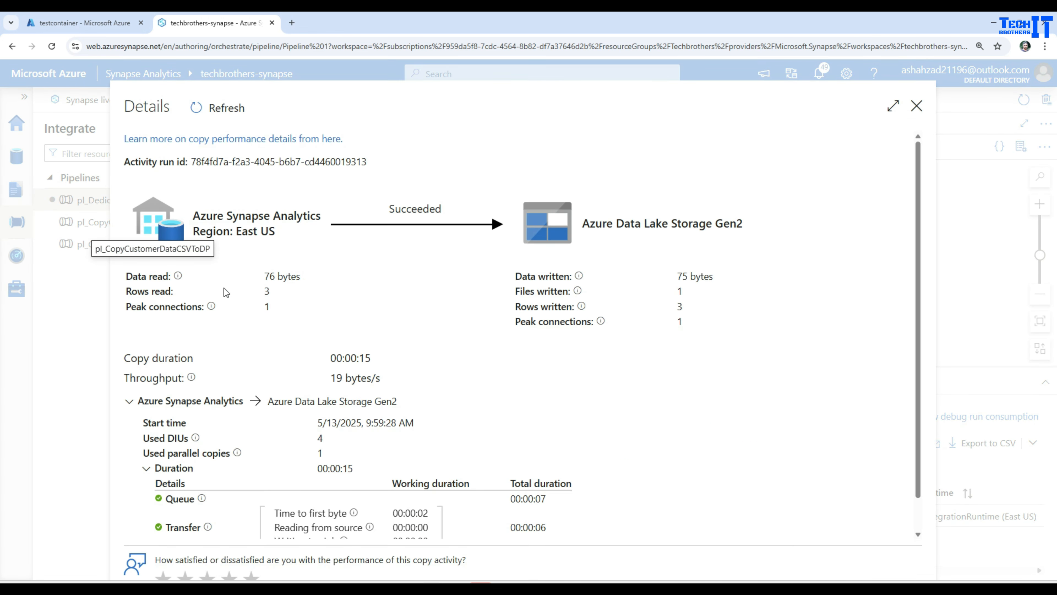
drag(263, 292, 279, 290)
click(917, 105)
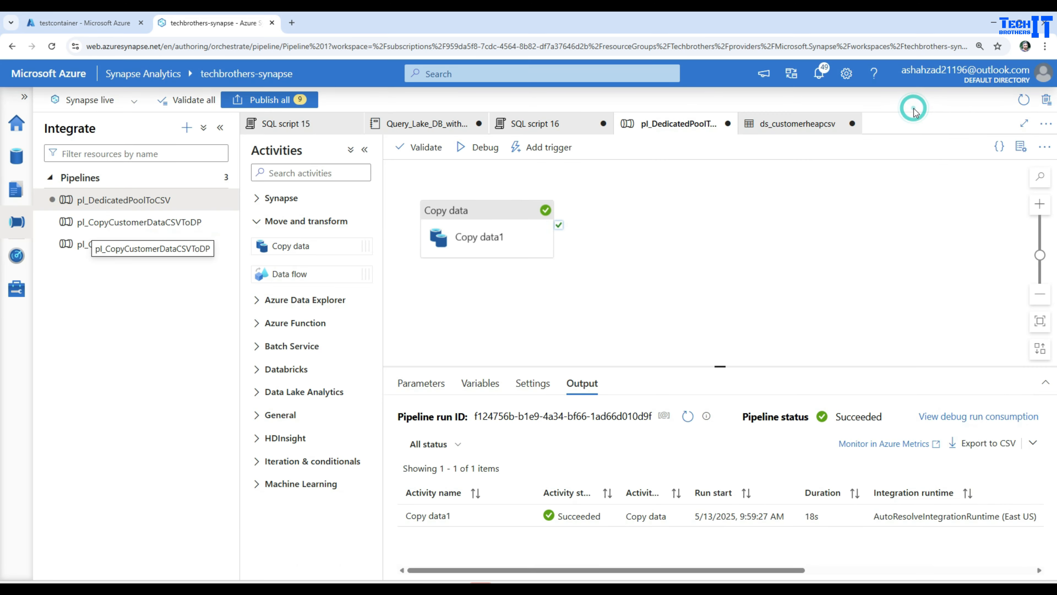
- Refresh the inputdirectory listing in the Azure portal and open the contents of customerheap.csv
click(115, 23)
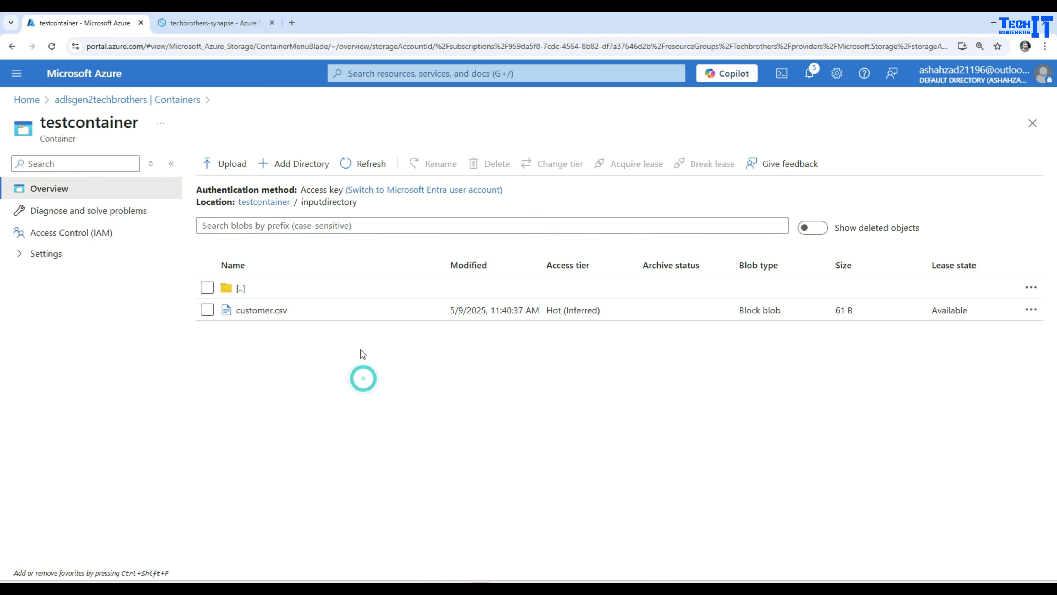
click(372, 163)
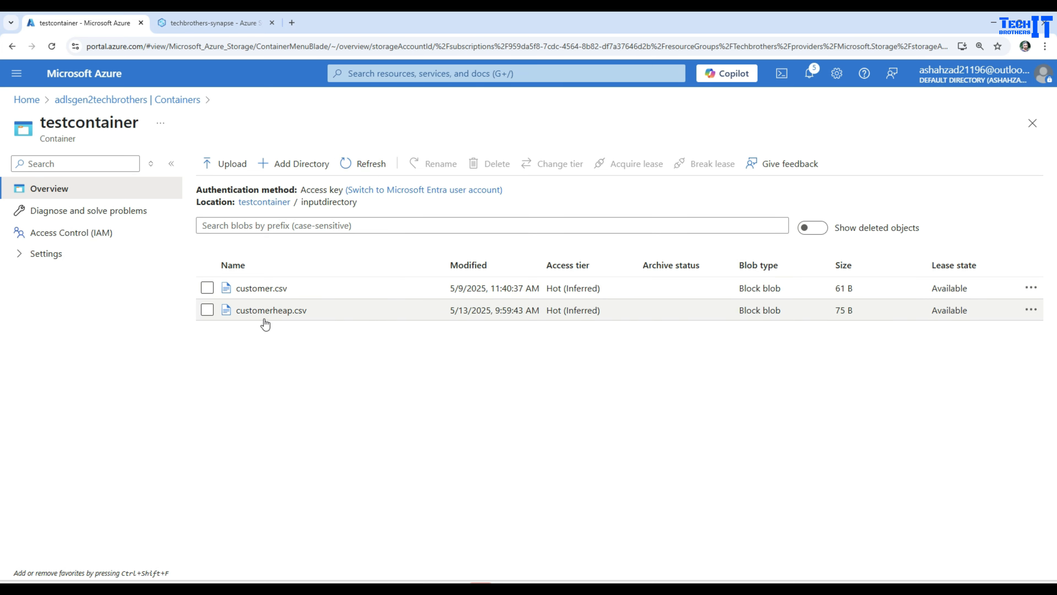
click(276, 311)
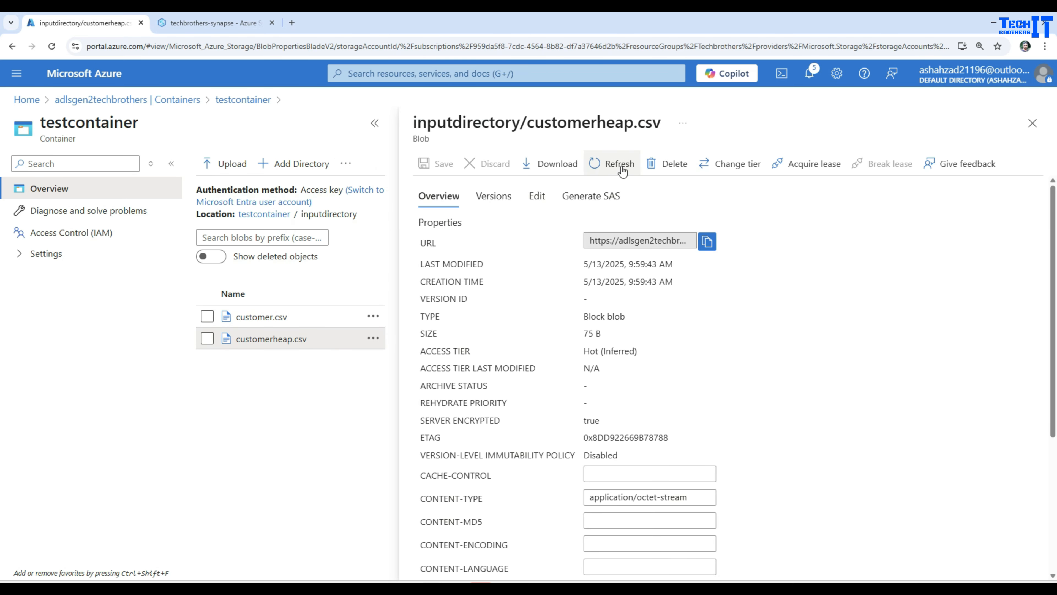
click(537, 196)
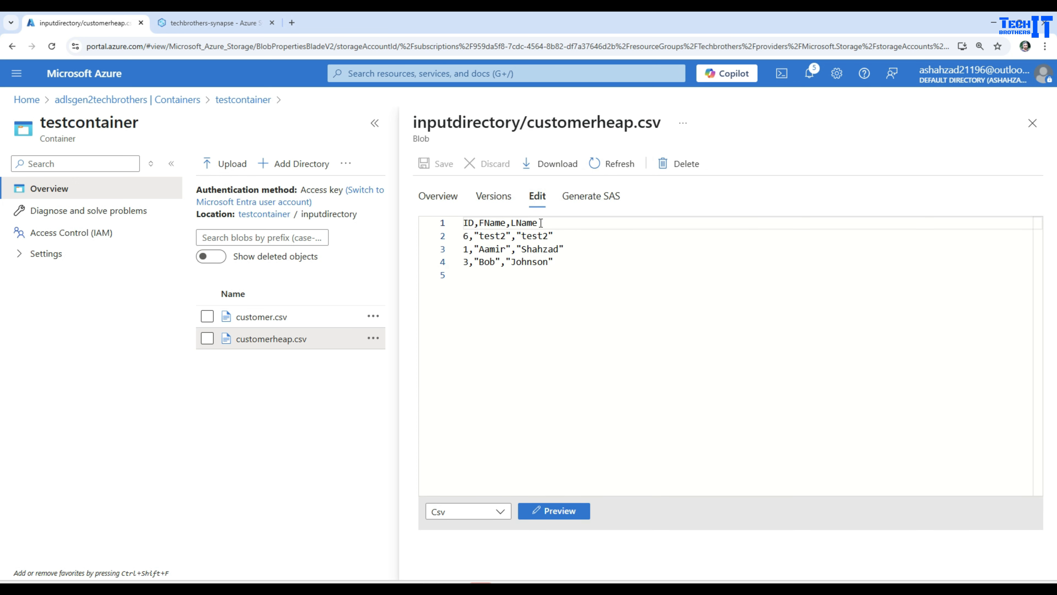
- Examine the header names and the quoted data rows in customerheap.csv, and close the file
drag(541, 223, 458, 224)
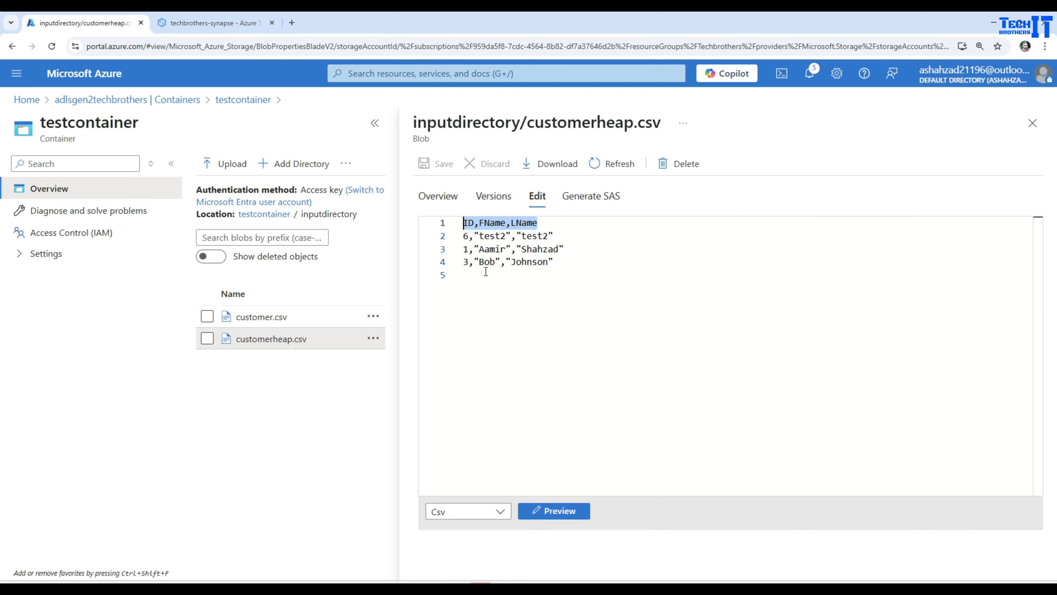
drag(560, 262, 445, 221)
click(500, 217)
click(495, 237)
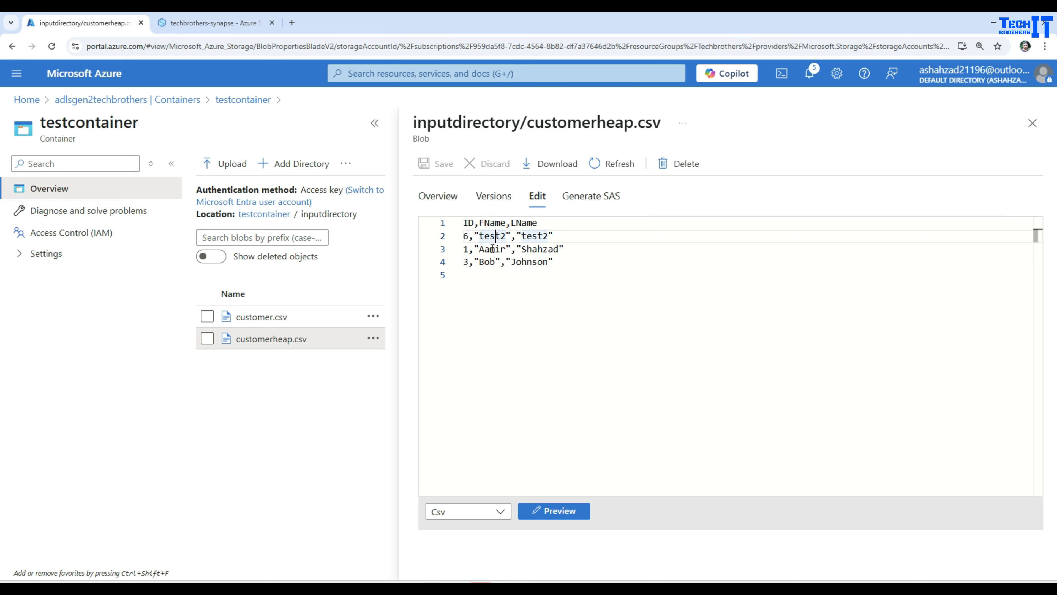
click(490, 250)
click(485, 264)
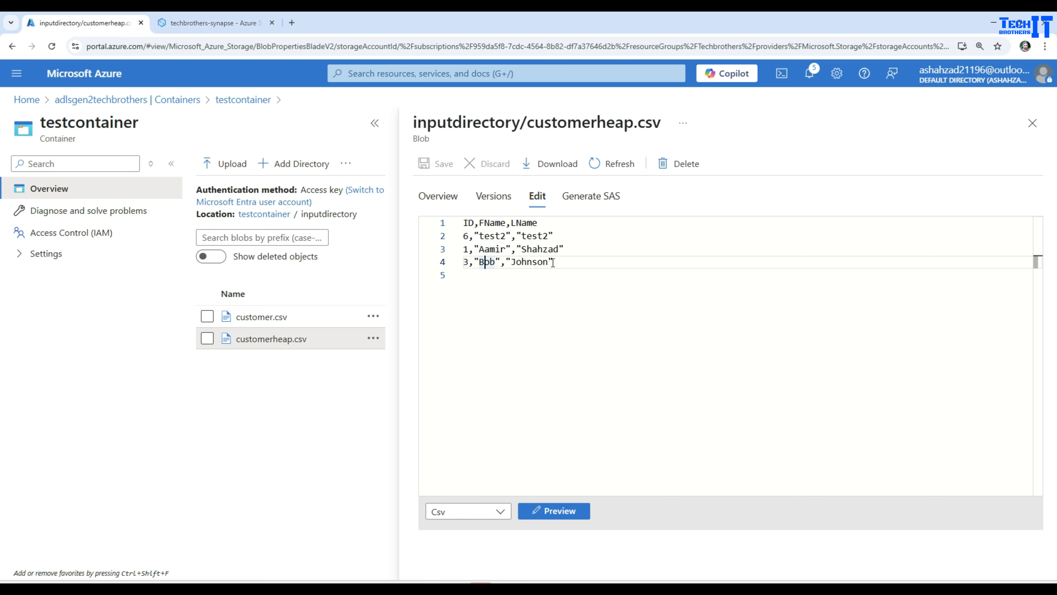
click(477, 234)
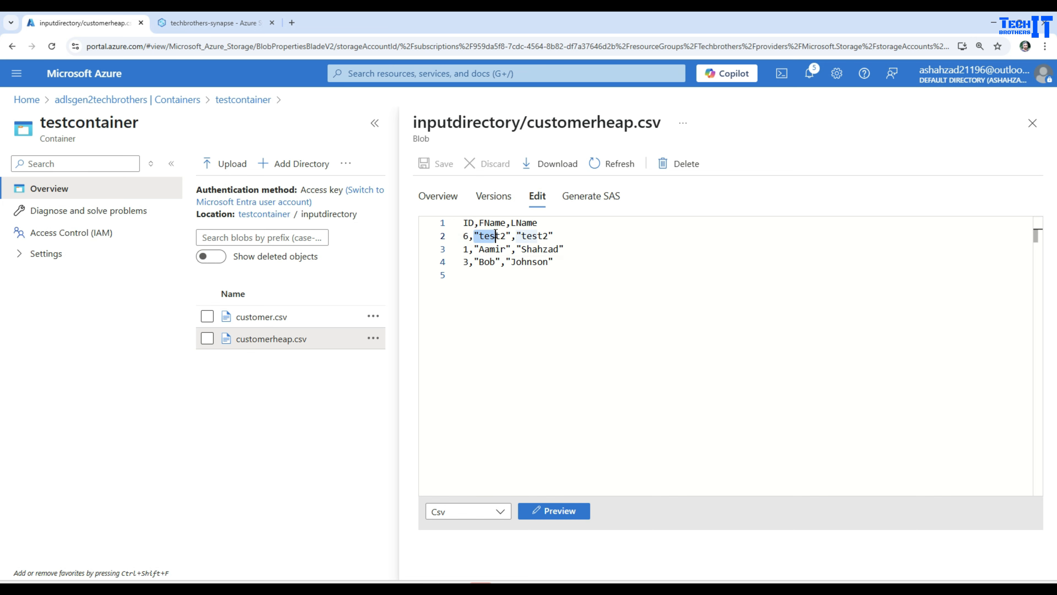
click(523, 235)
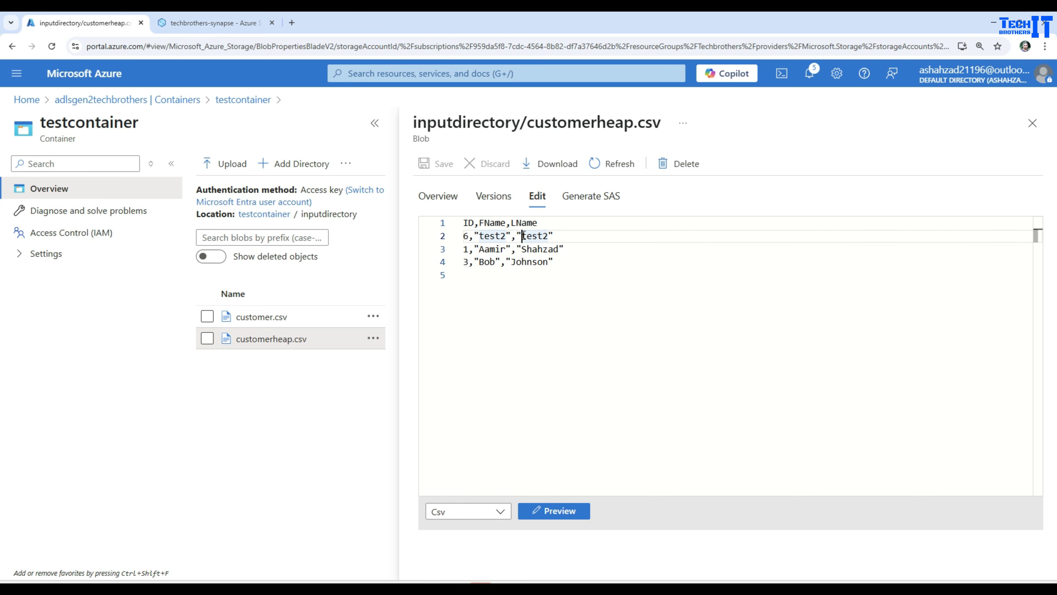
click(1032, 124)
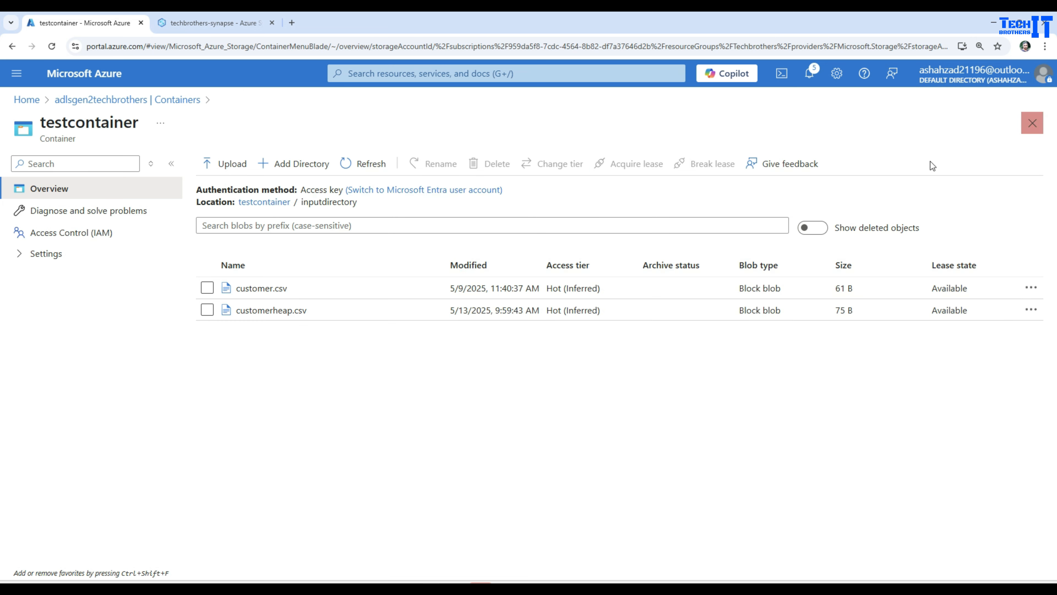
- Return to Synapse and publish all pending changes, including pl_DedicatedPoolToCSV and its datasets and linked services
click(215, 21)
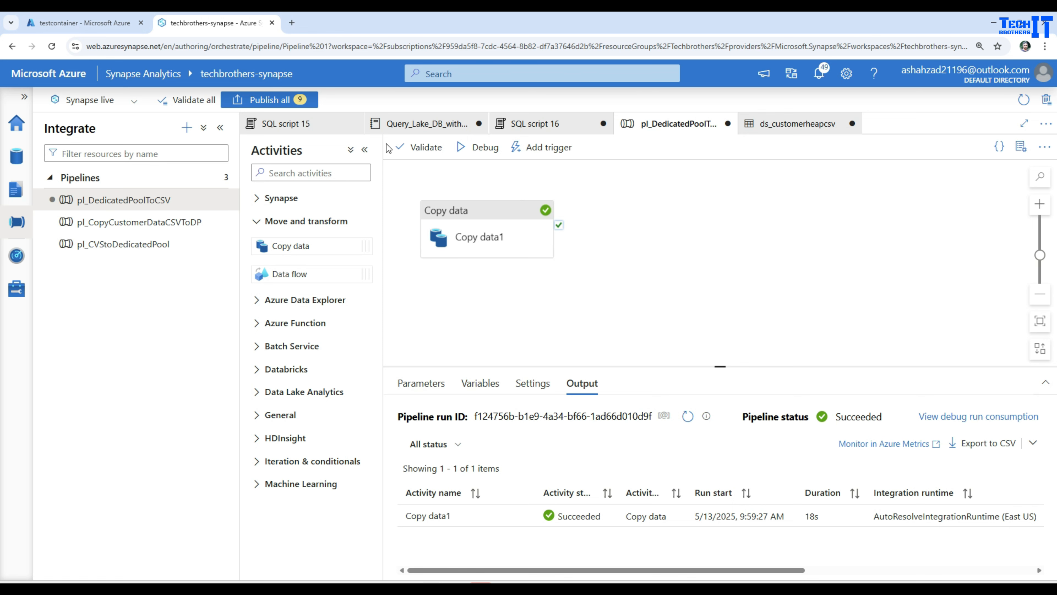
click(275, 100)
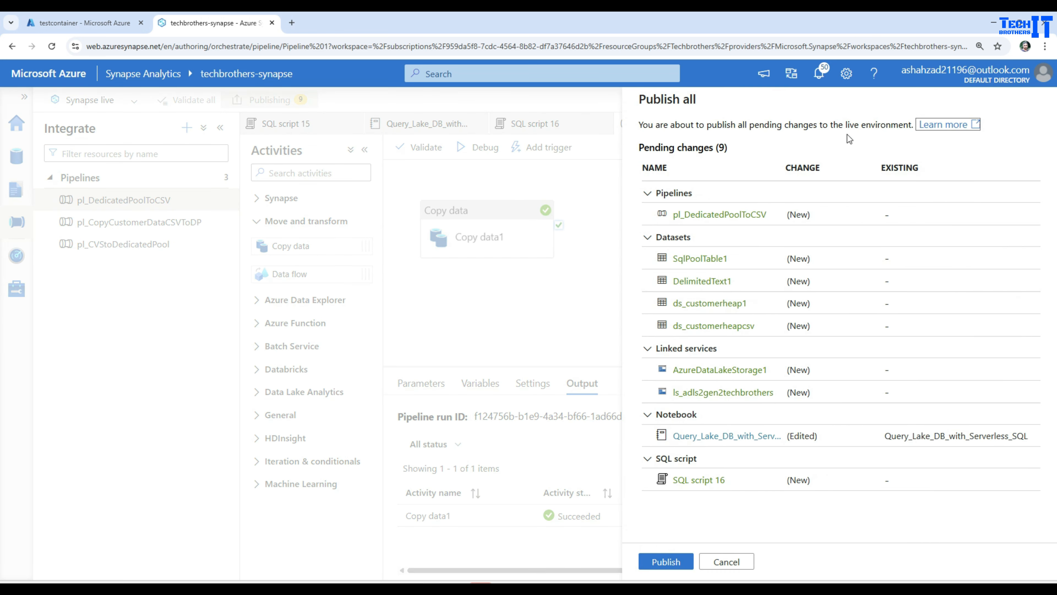
click(669, 561)
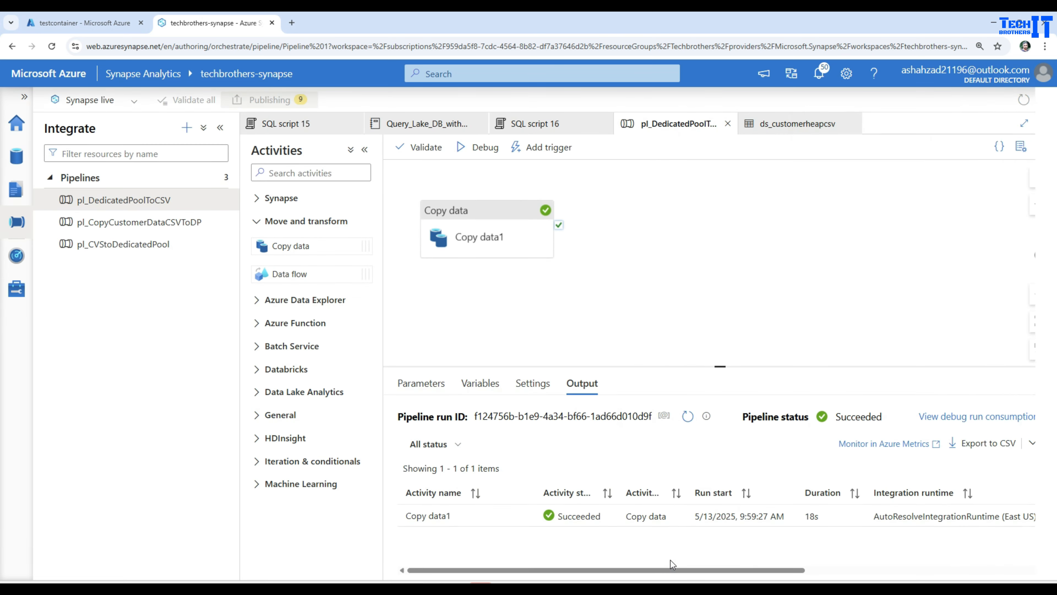
- Start creating a new trigger for the pl_DedicatedPoolToCSV pipeline
click(508, 230)
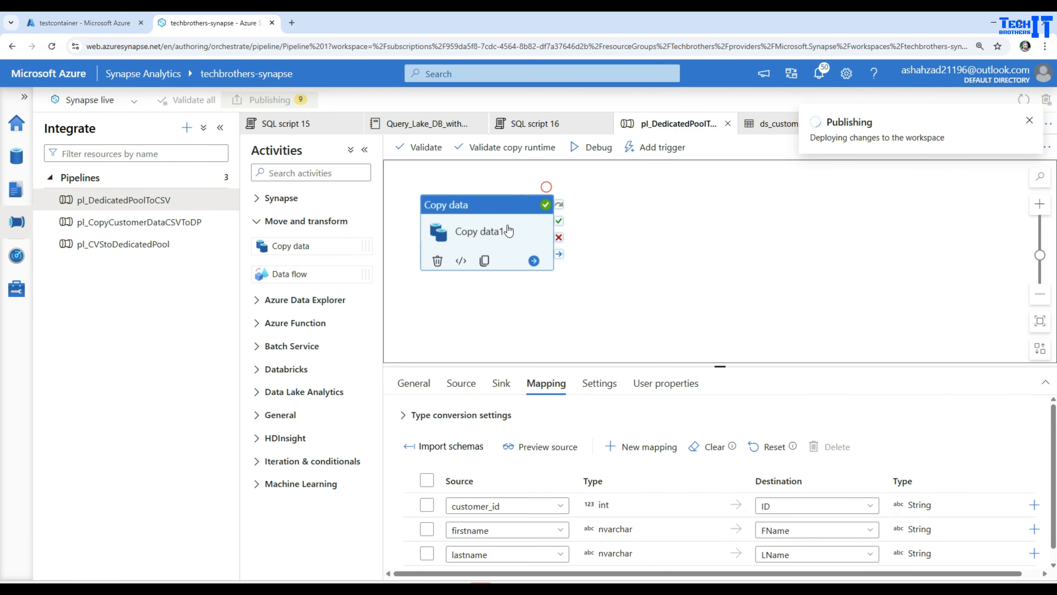
click(657, 154)
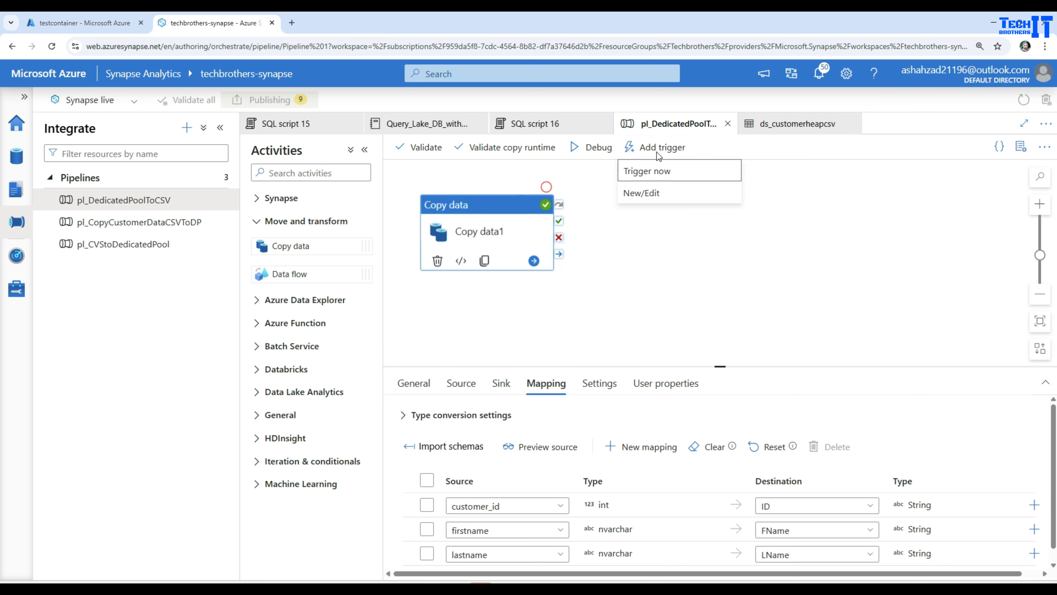
click(648, 193)
click(677, 147)
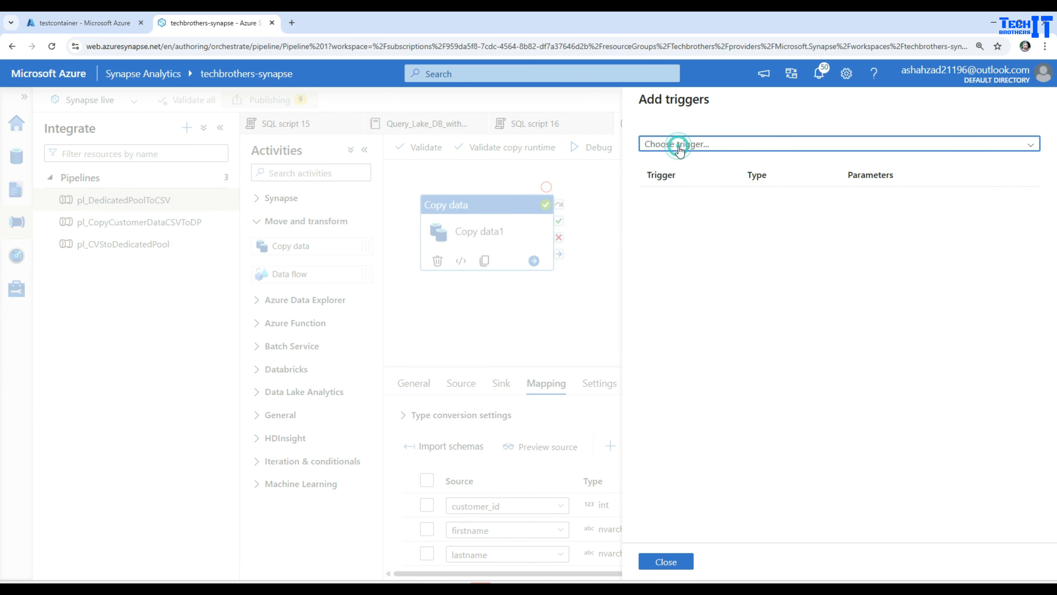
click(668, 189)
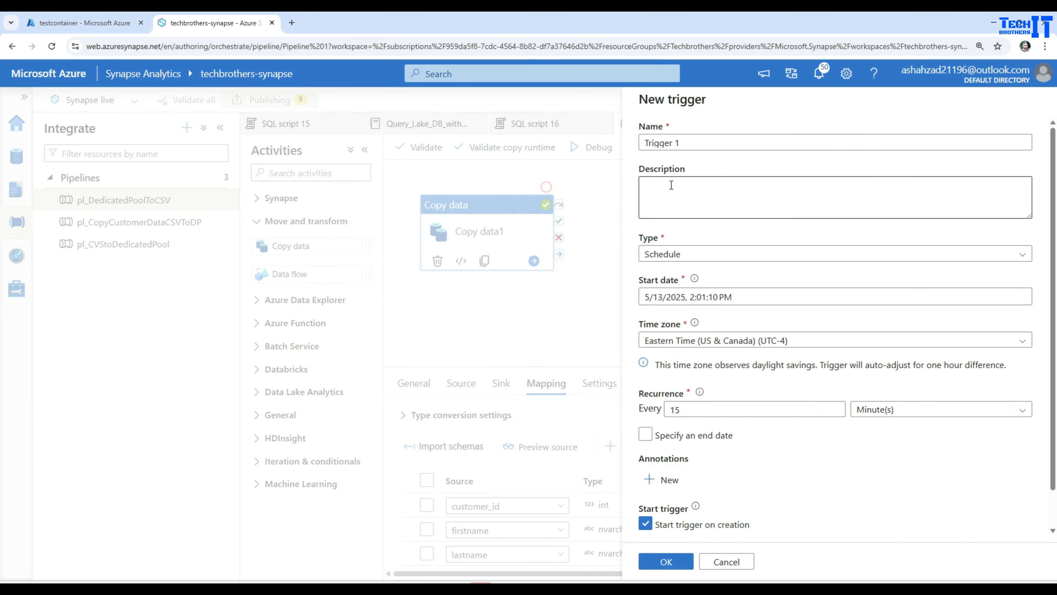
- Try the Storage events trigger type with TechbrothersIT Subscription and the adlsgen2techbrothers storage account, and examine its container, path and event settings
click(686, 254)
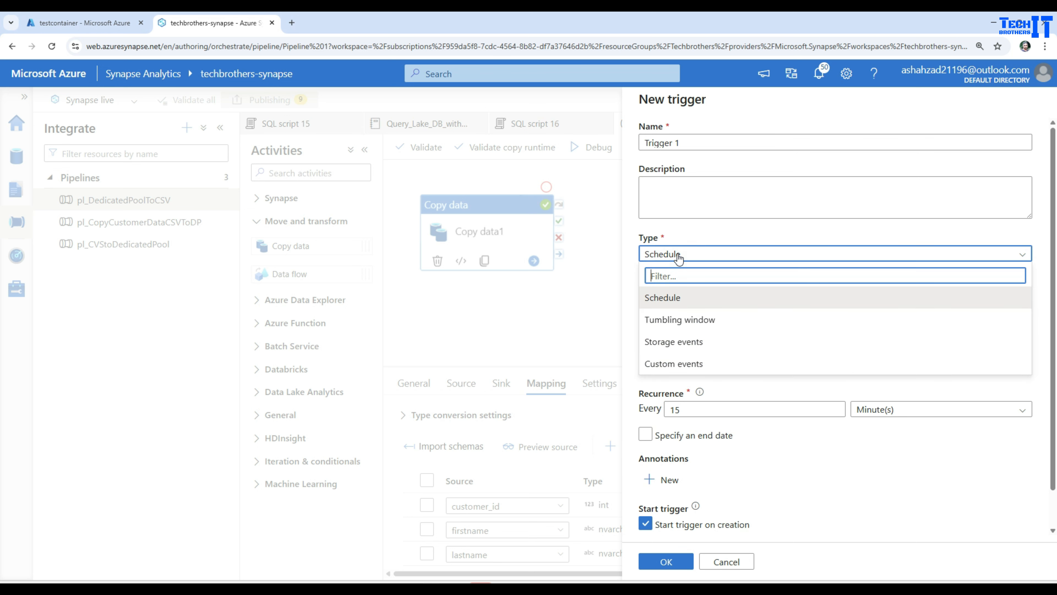
click(686, 344)
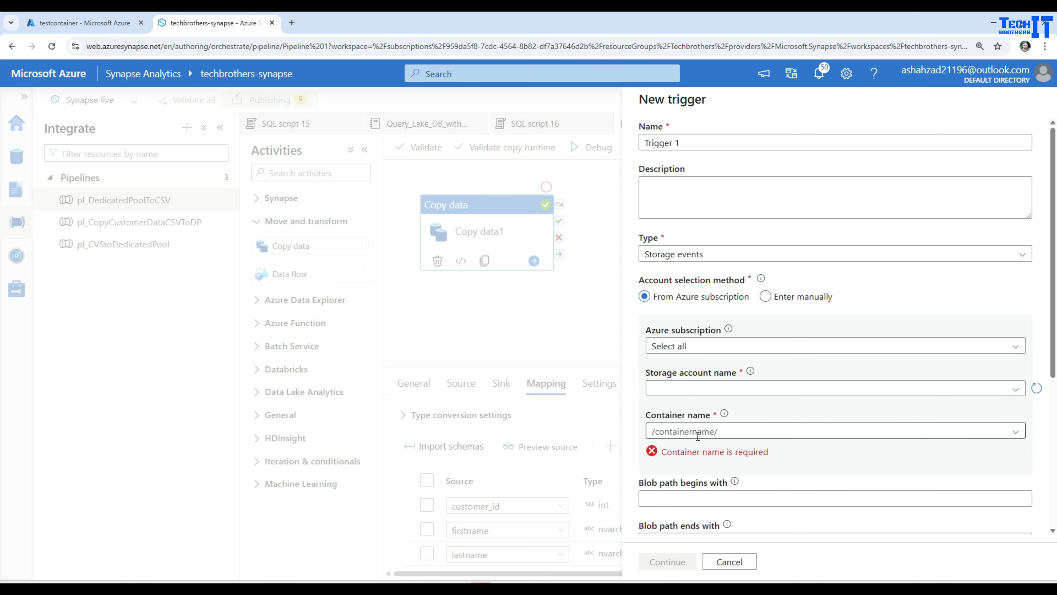
mouse_move(721, 416)
click(679, 349)
click(701, 385)
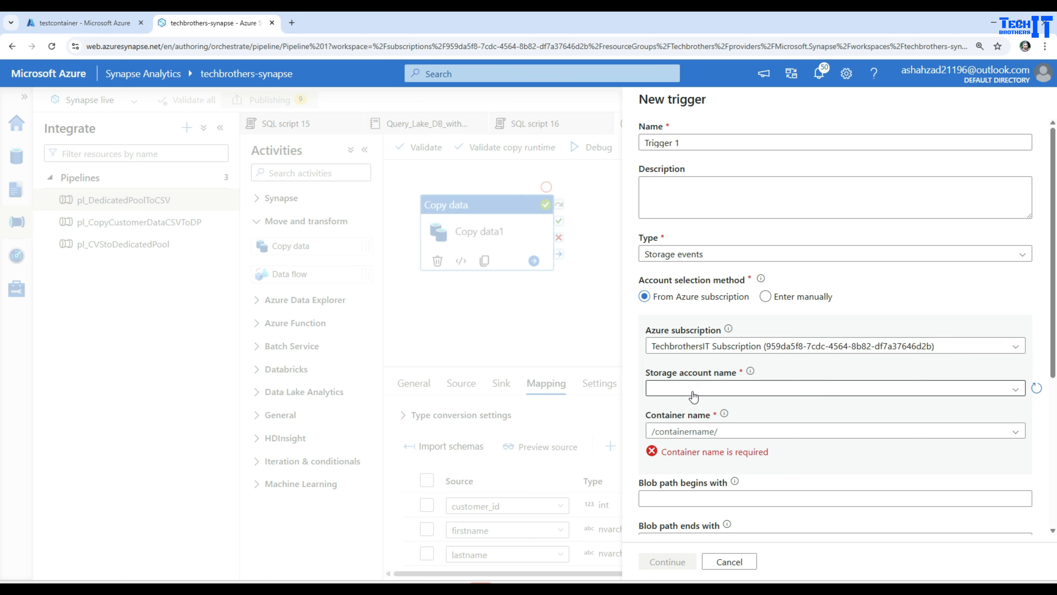
click(697, 389)
click(703, 406)
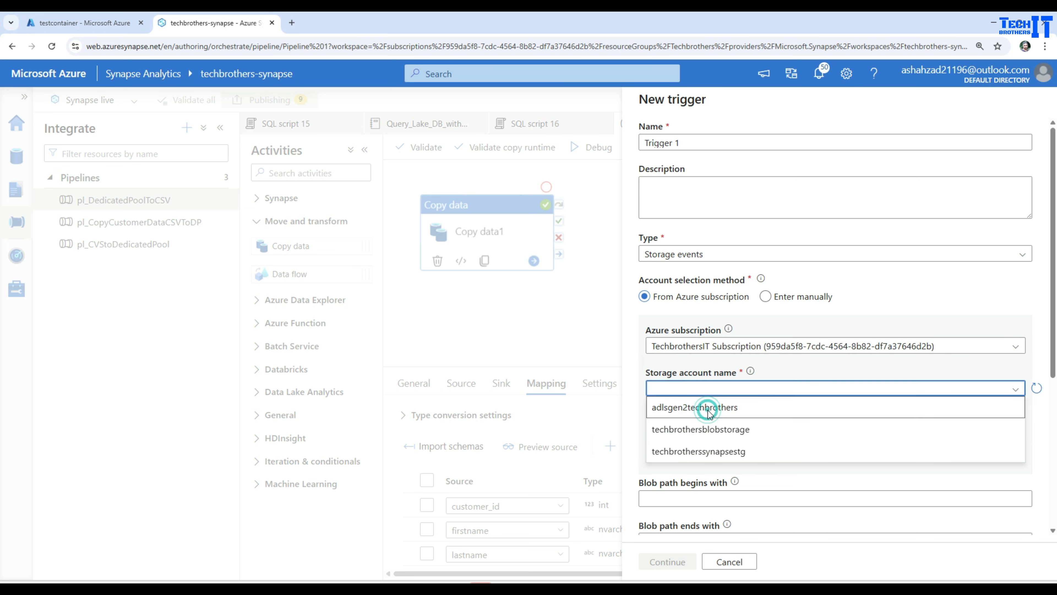
click(739, 431)
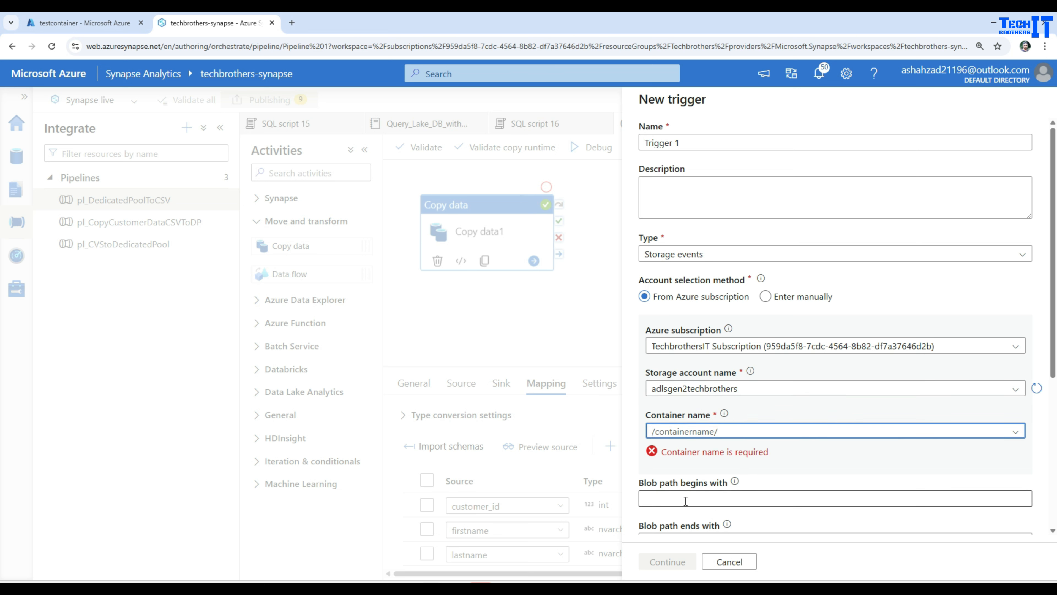
scroll(720, 473, down, 3)
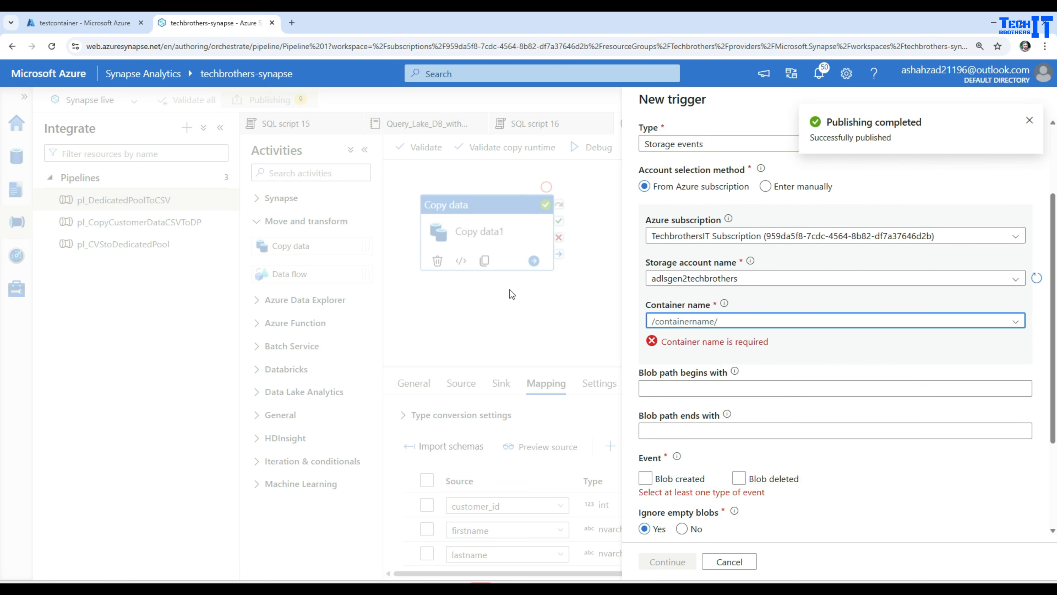
click(732, 561)
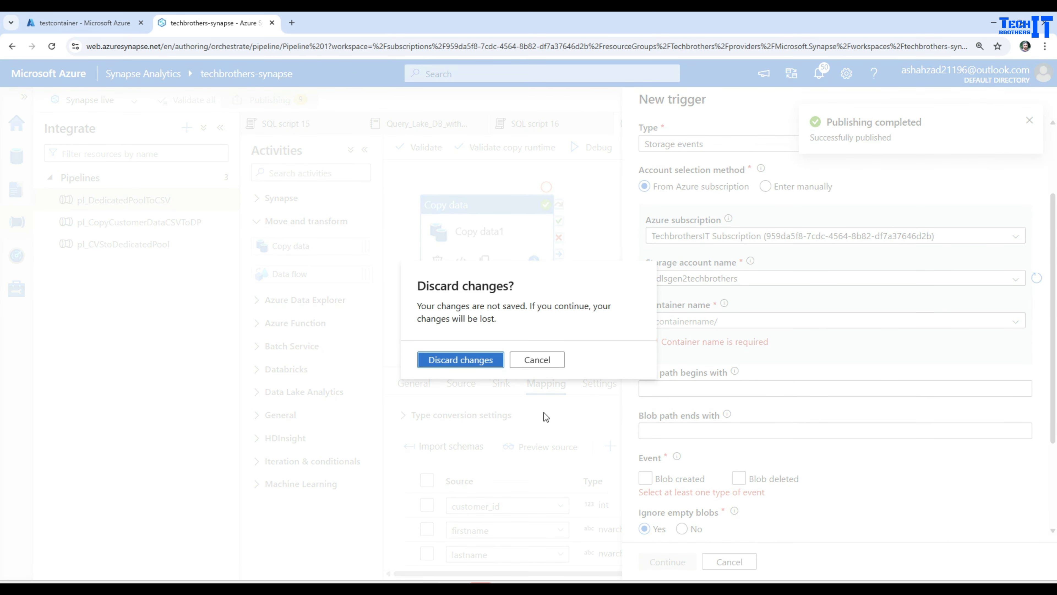
click(538, 358)
scroll(697, 289, up, 3)
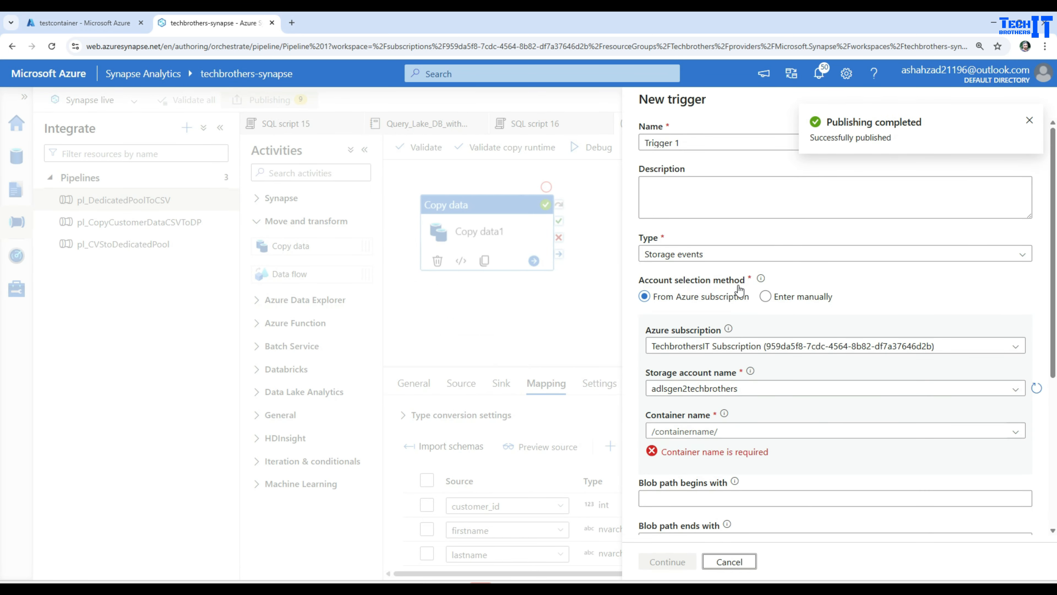
- Try the Schedule trigger type, examine its recurrence units, start date and time zone settings, and discard the new trigger
click(703, 253)
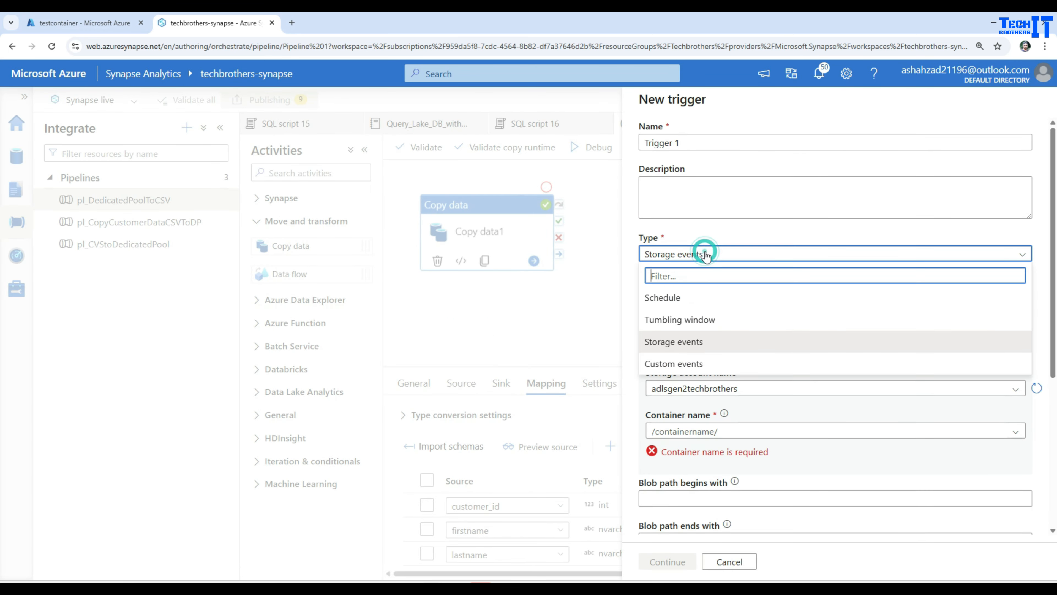
click(671, 300)
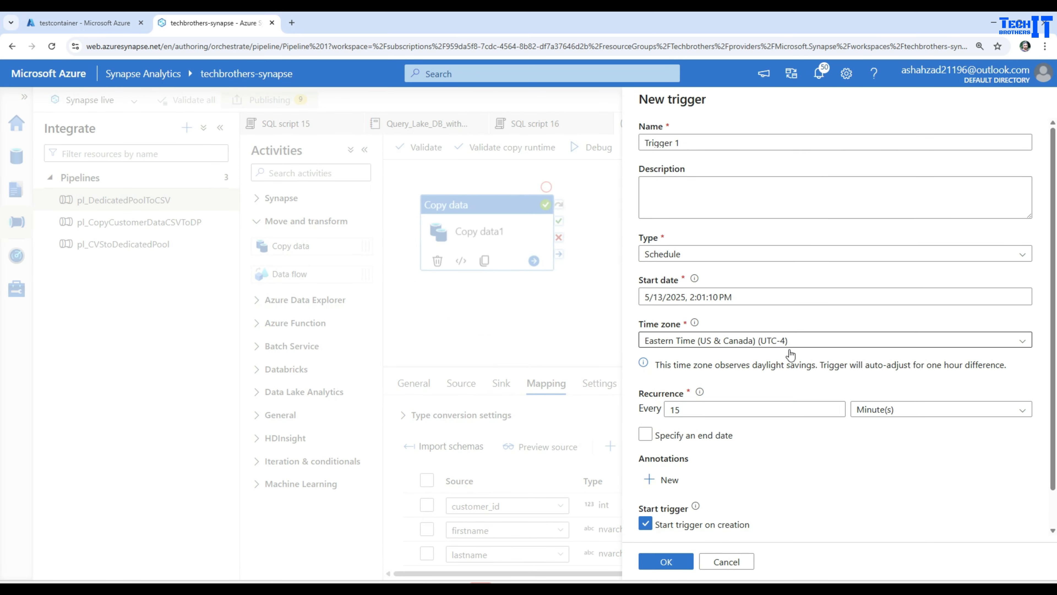
drag(696, 408, 666, 409)
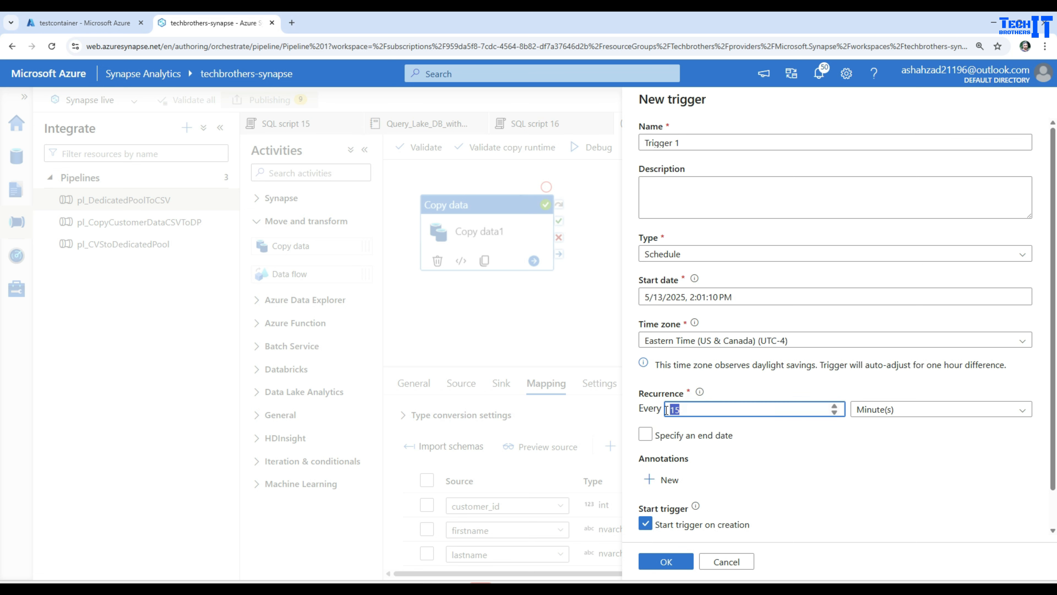
click(908, 409)
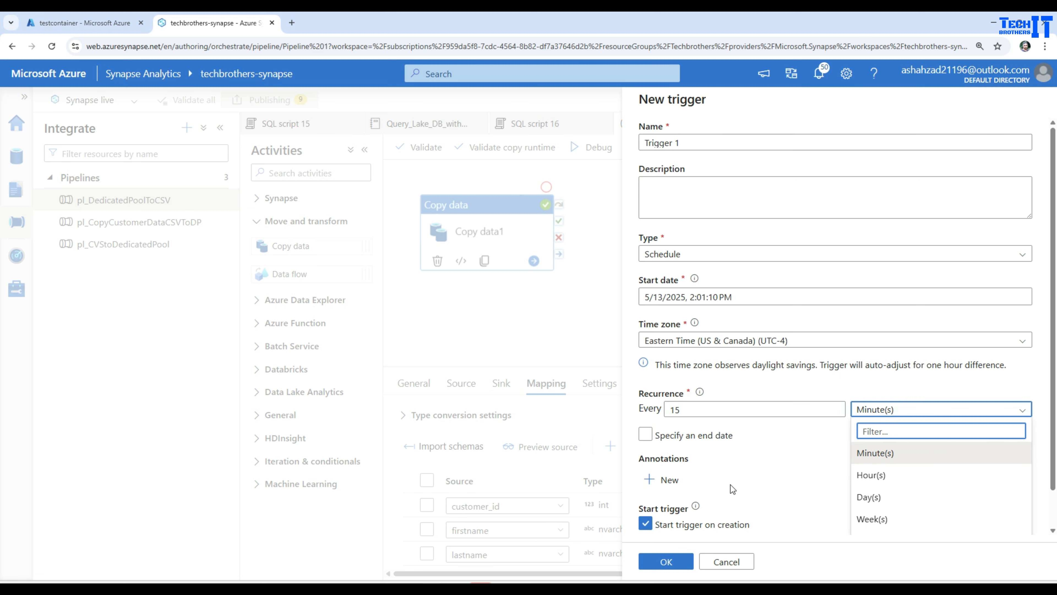
scroll(744, 467, down, 1)
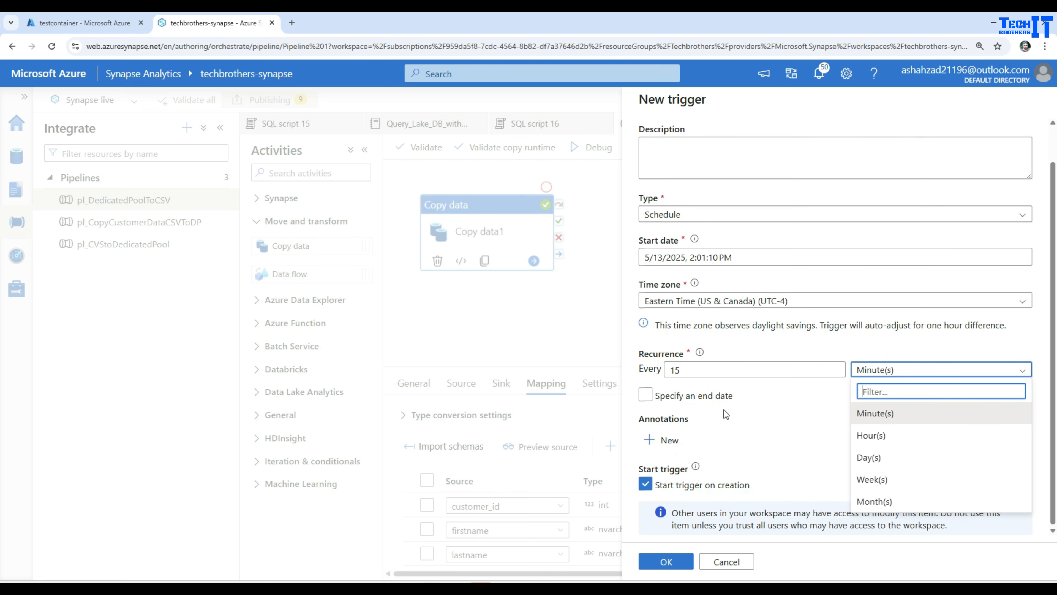
click(751, 258)
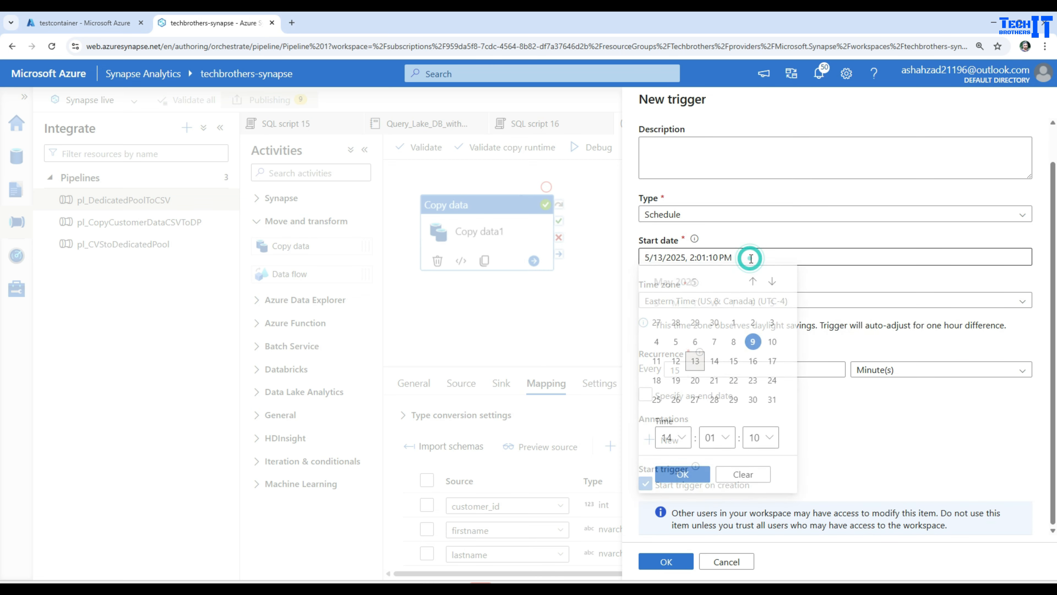
click(837, 344)
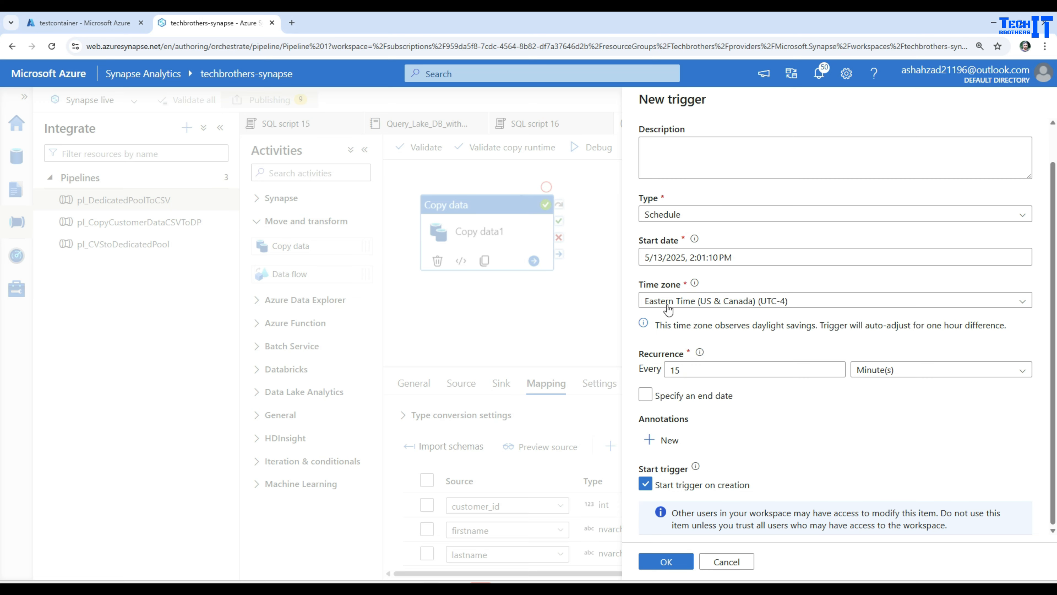
click(726, 562)
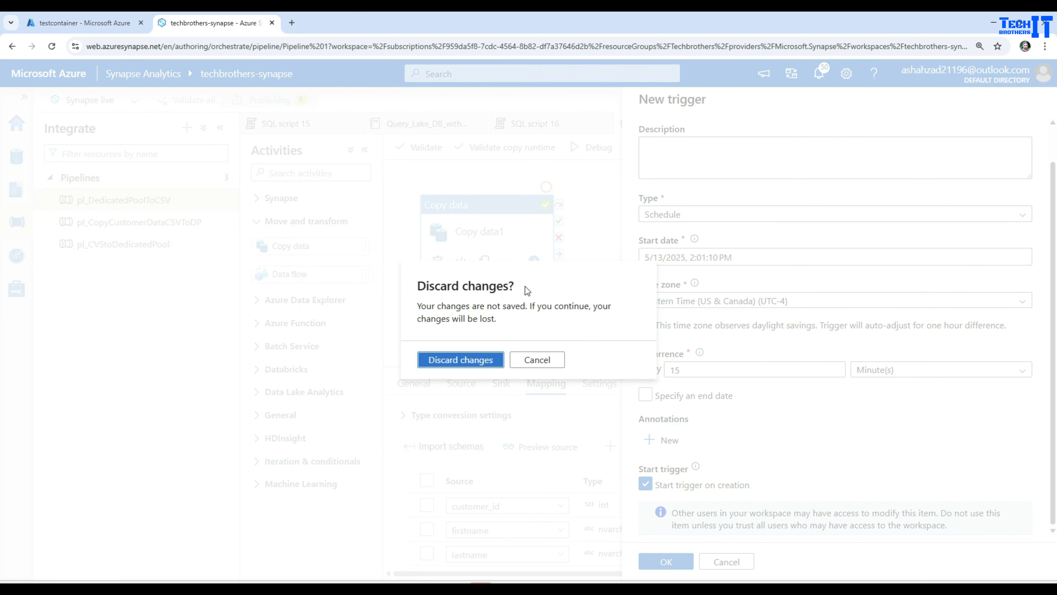
click(478, 359)
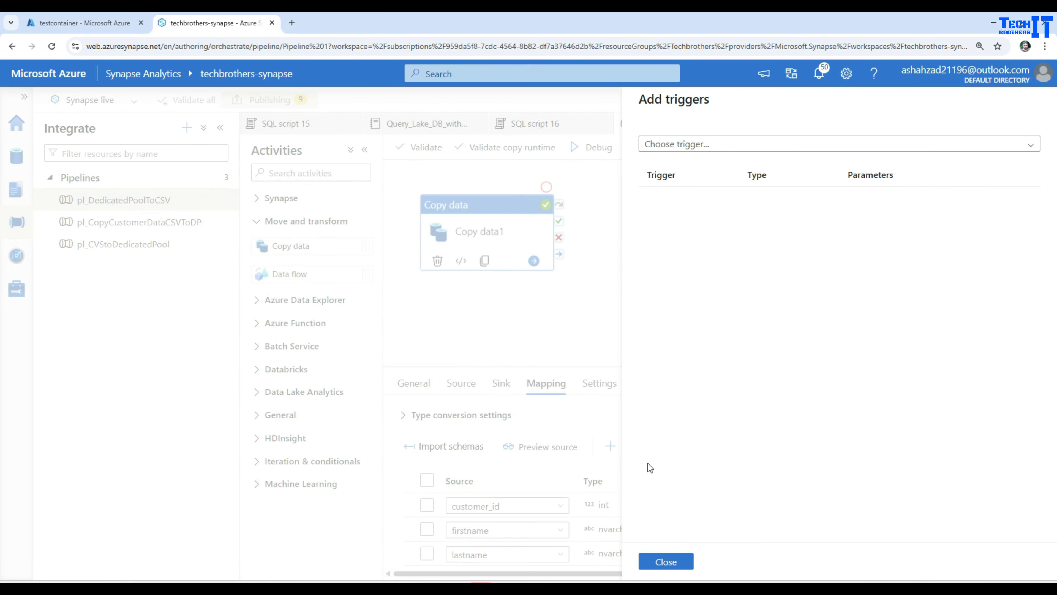
click(665, 560)
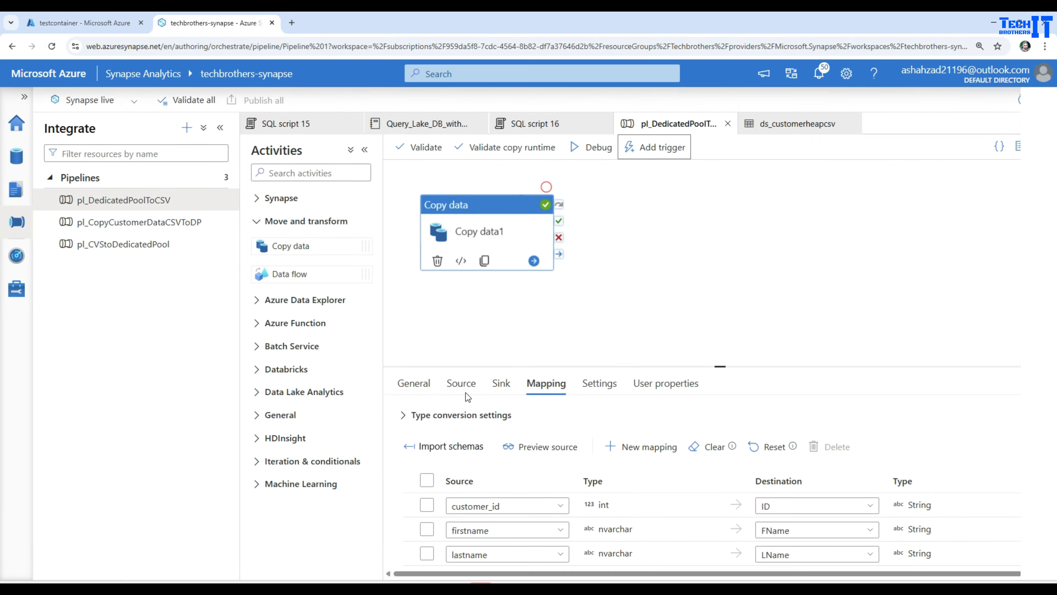
- Open YouTube and the TechBrothersIT website in separate browser tabs, and dismiss the advertisement on the website
click(291, 23)
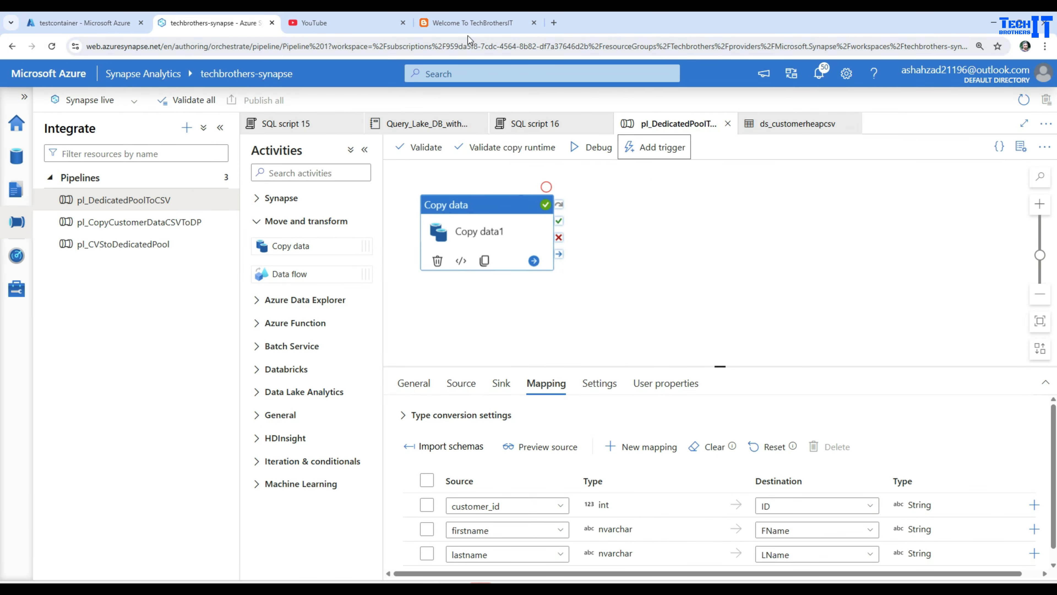
click(469, 23)
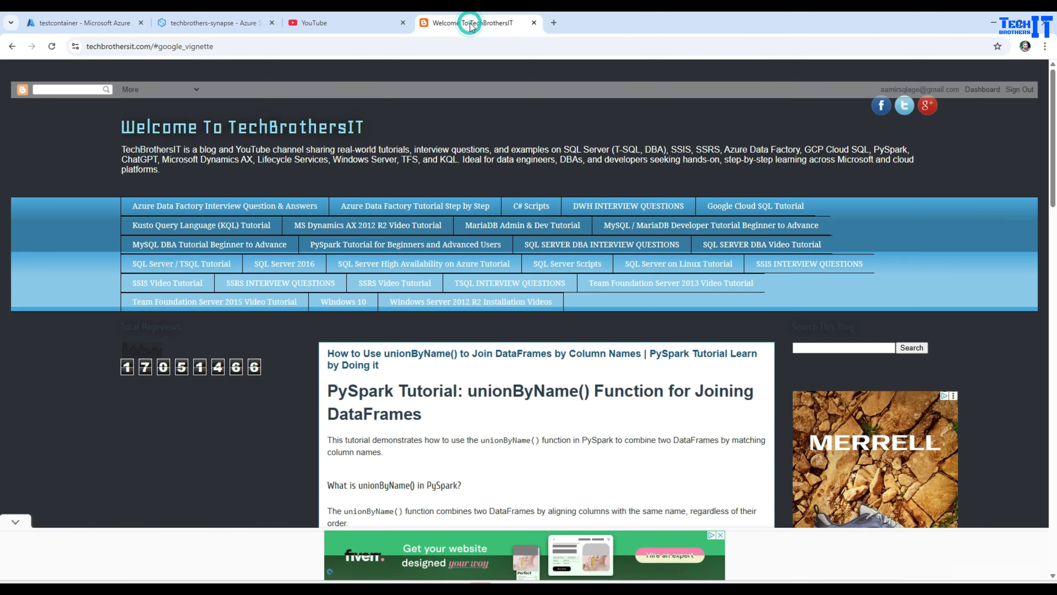
click(552, 357)
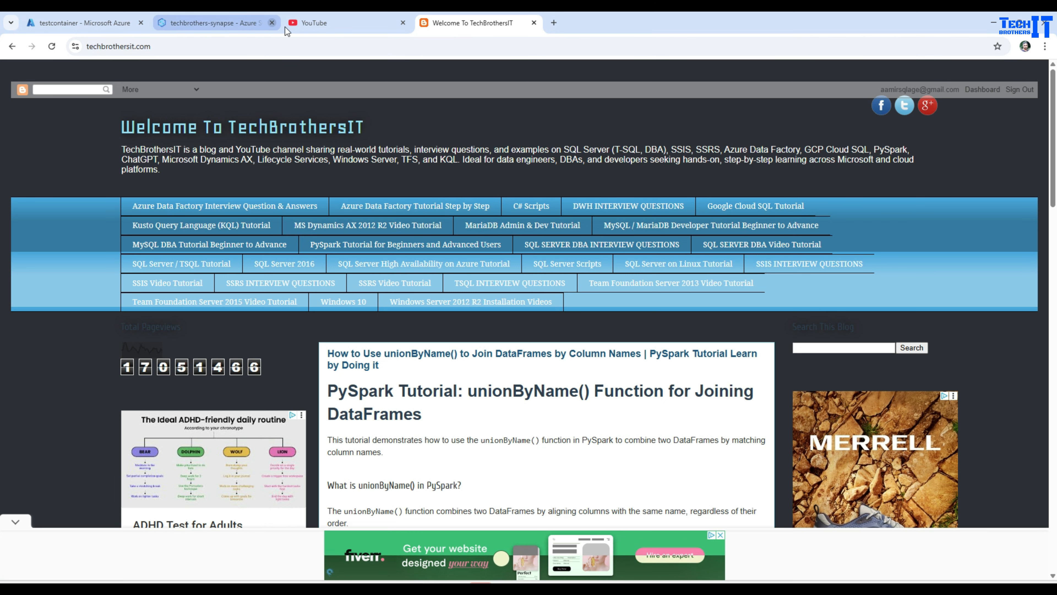
- Switch to YouTube, search for techbrothersit, and open the TechBrothersIT channel
click(334, 27)
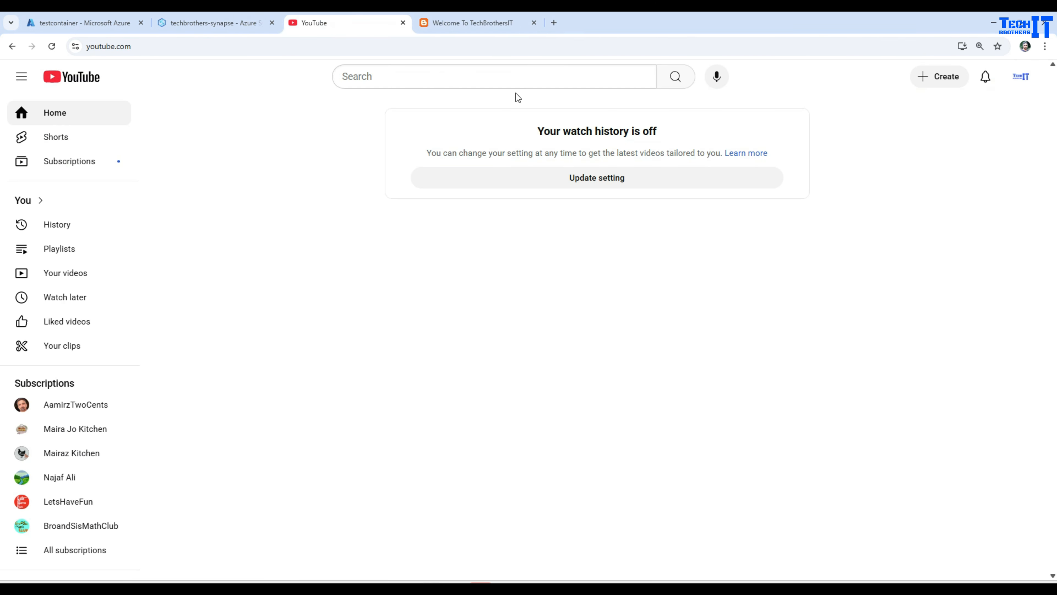
click(526, 77)
text(techbrothersit)
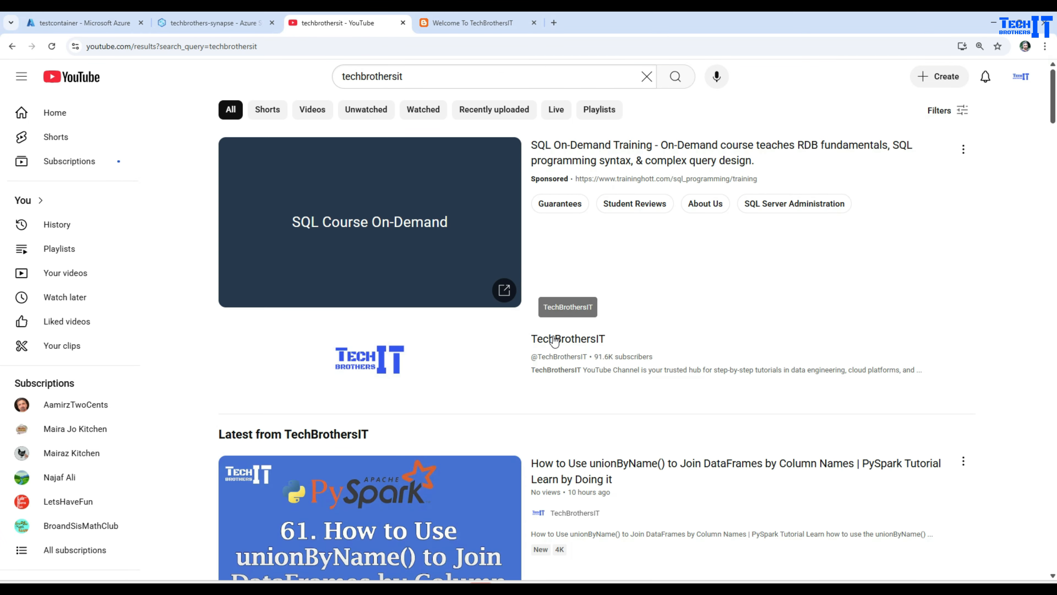
click(557, 338)
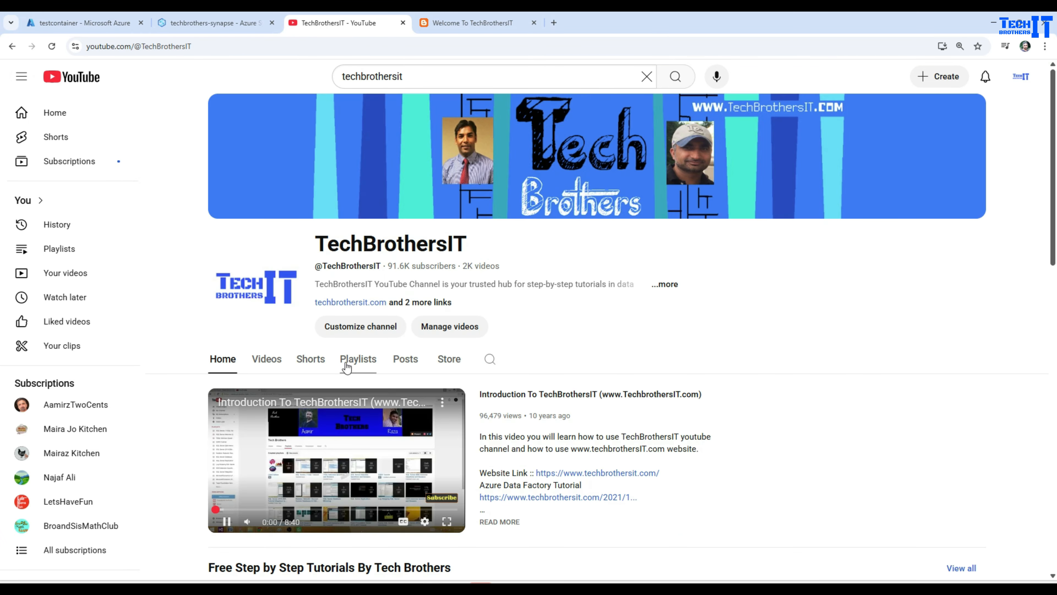
- Find the Azure Data Factory Tutorial among the channel's playlists and start playing it
click(355, 361)
scroll(575, 351, down, 4)
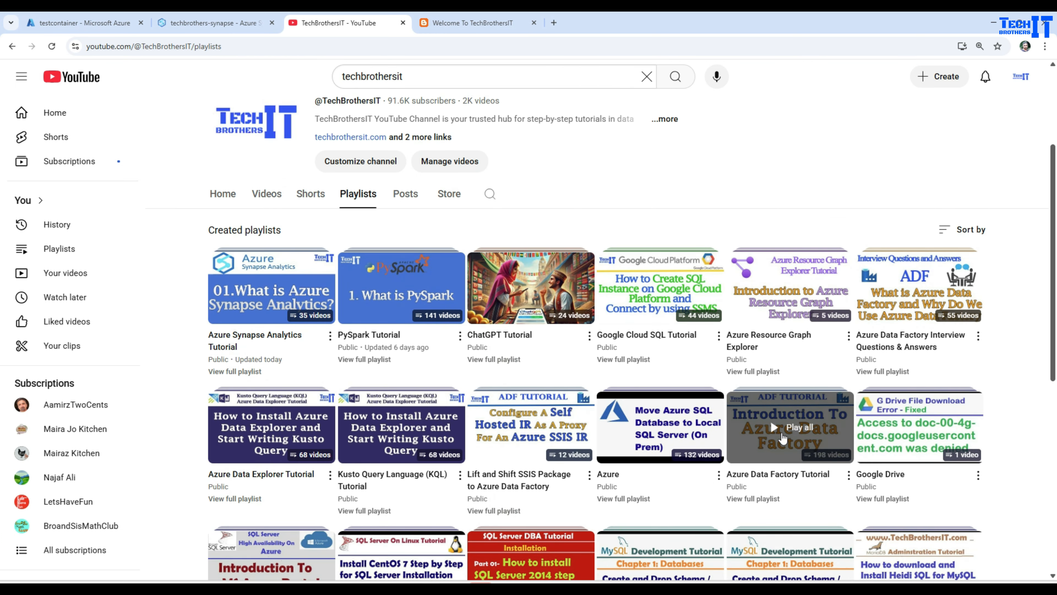
click(775, 455)
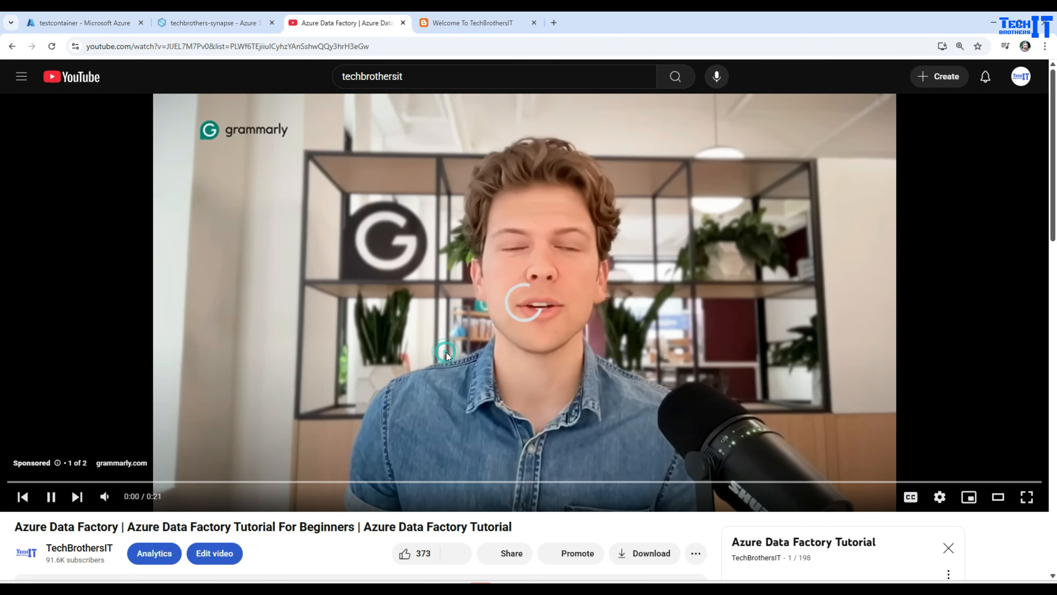
- Look through the Azure Data Factory Tutorial playlist for videos on triggers, copy activities and other pipeline topics
scroll(507, 338, down, 5)
scroll(506, 338, down, 3)
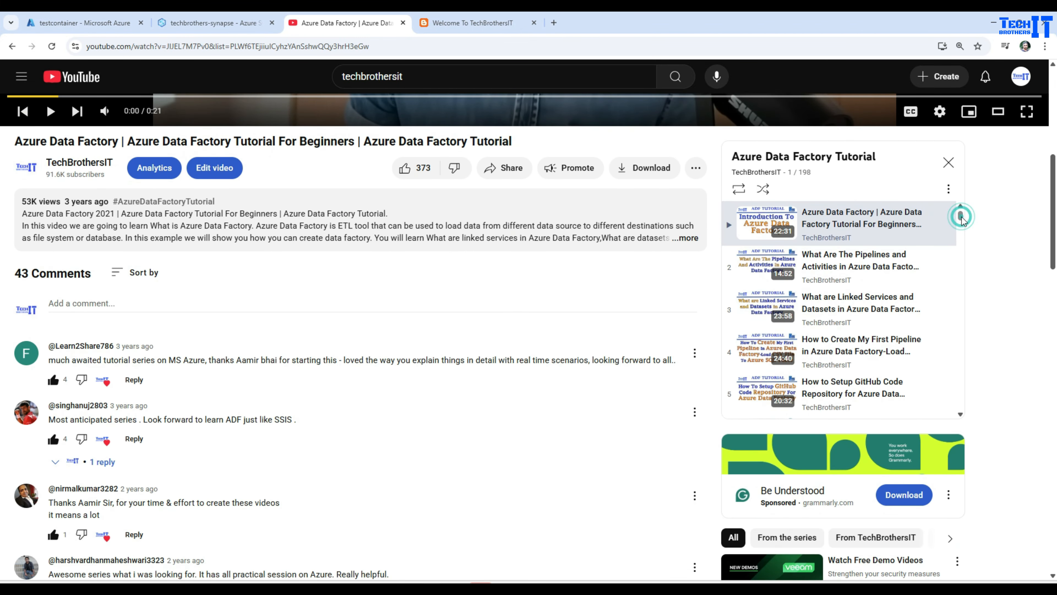
drag(961, 217, 961, 233)
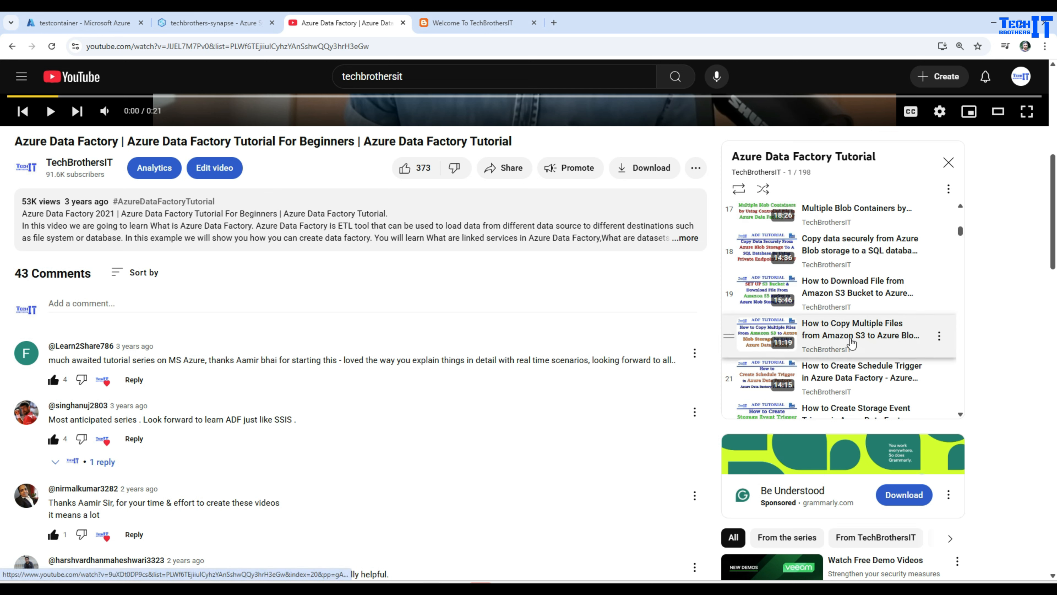
scroll(853, 336, down, 4)
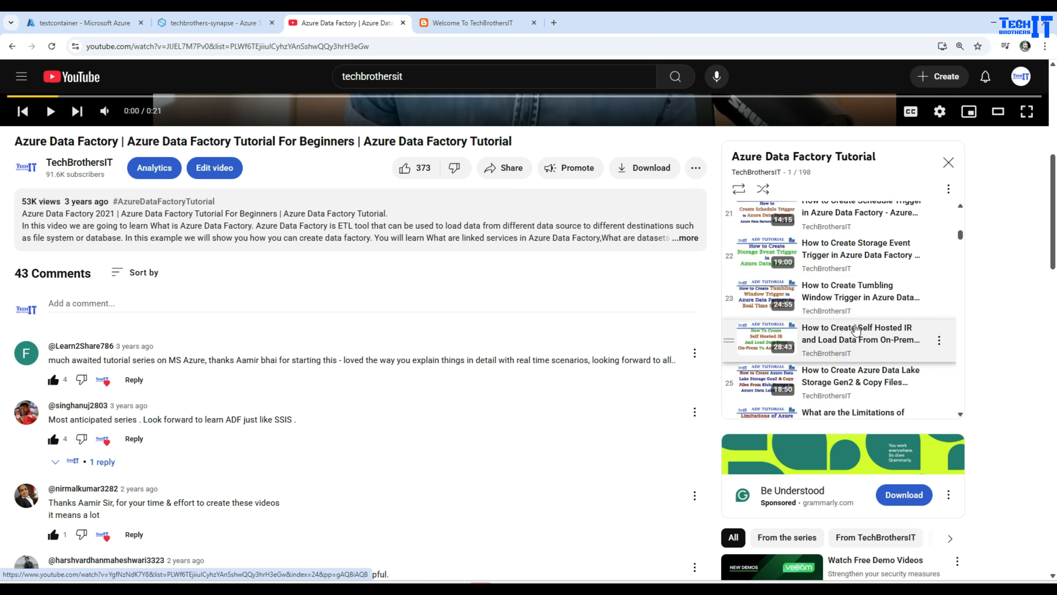
scroll(856, 330, down, 13)
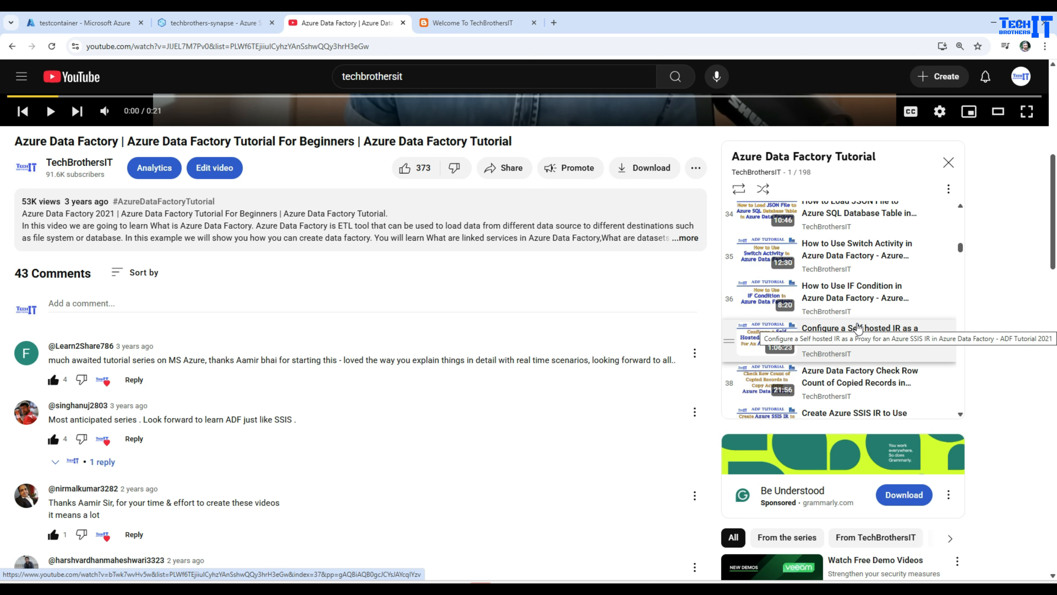
scroll(858, 327, down, 5)
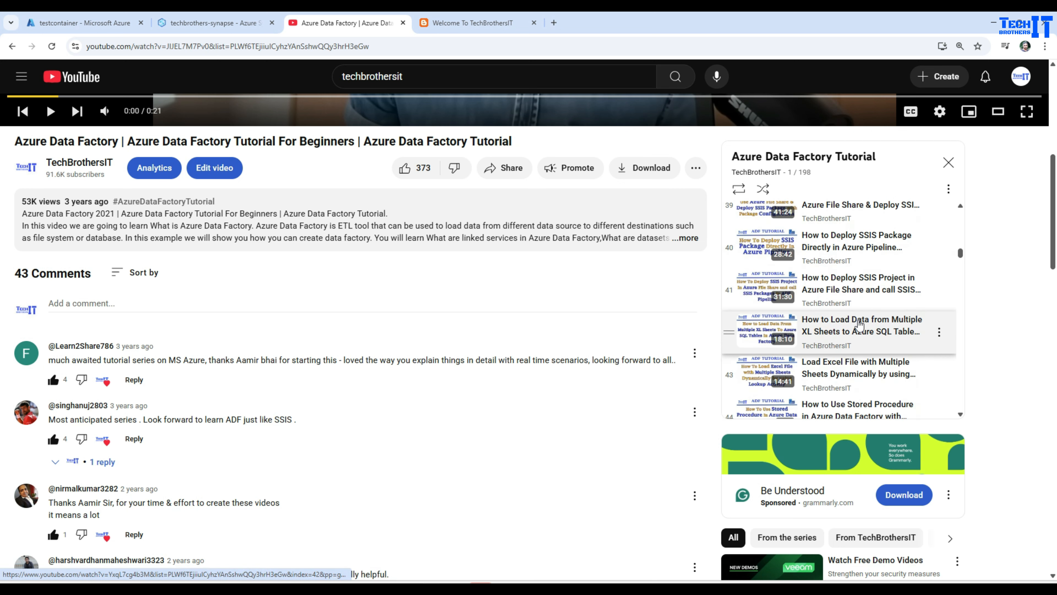
- Switch to the TechBrothersIT website, open Azure Data Factory Tutorial Step by Step, and look through its topic sections
click(476, 24)
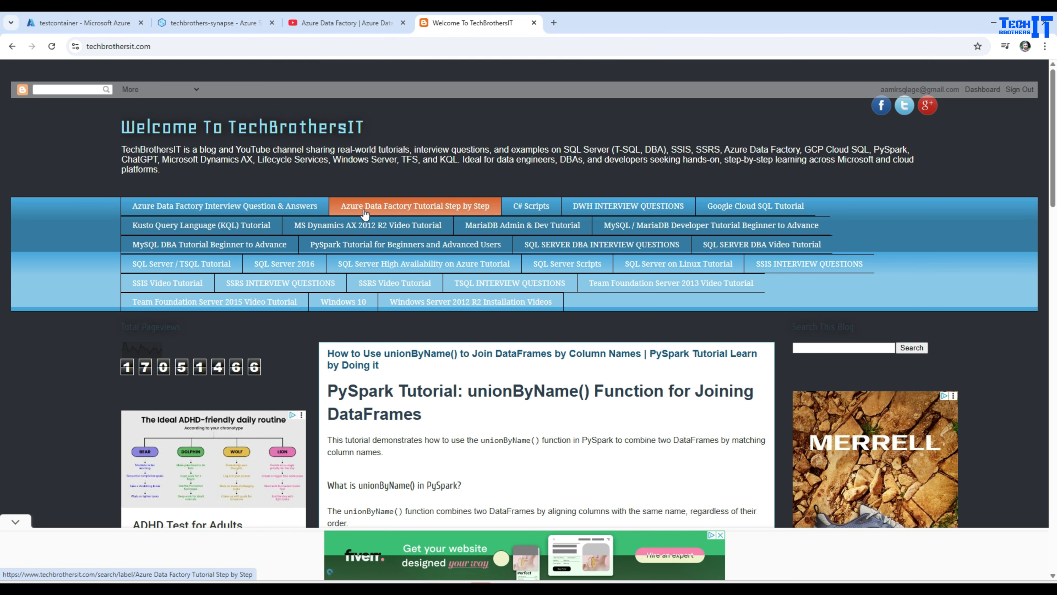
click(390, 211)
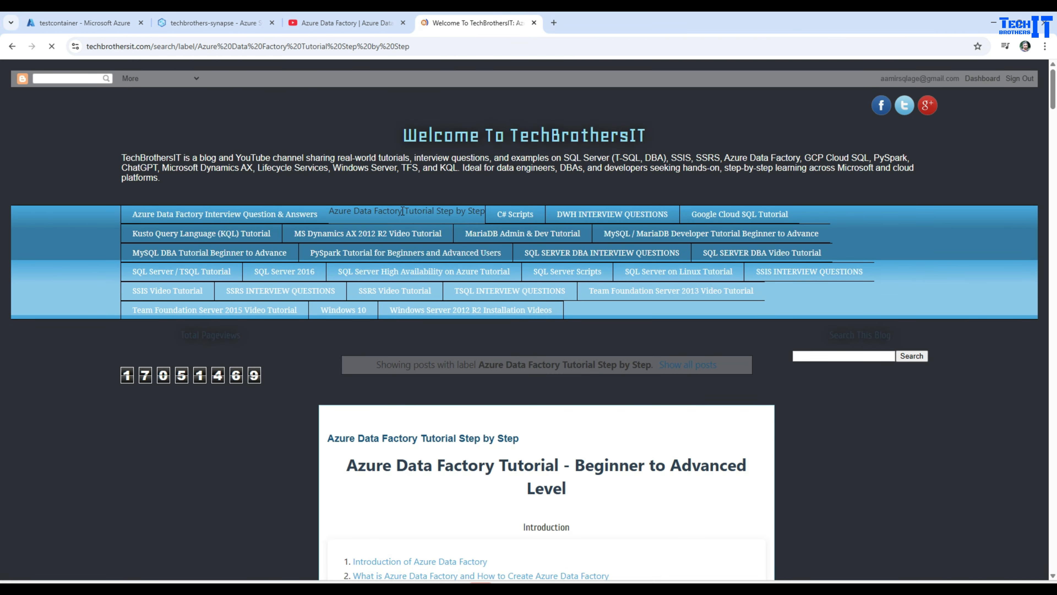
scroll(535, 383, down, 8)
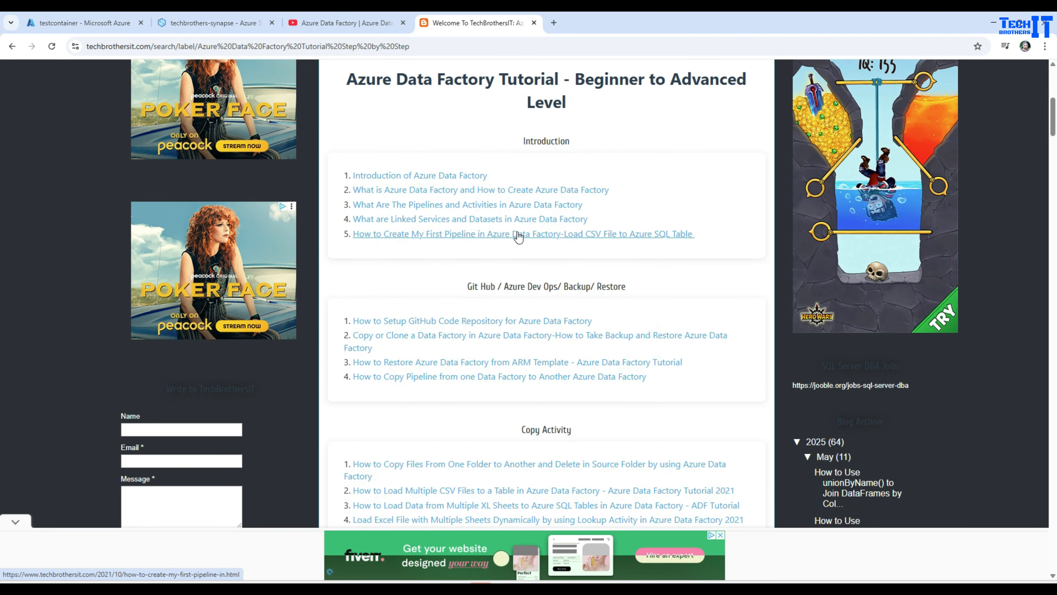
scroll(518, 237, down, 10)
scroll(518, 236, down, 8)
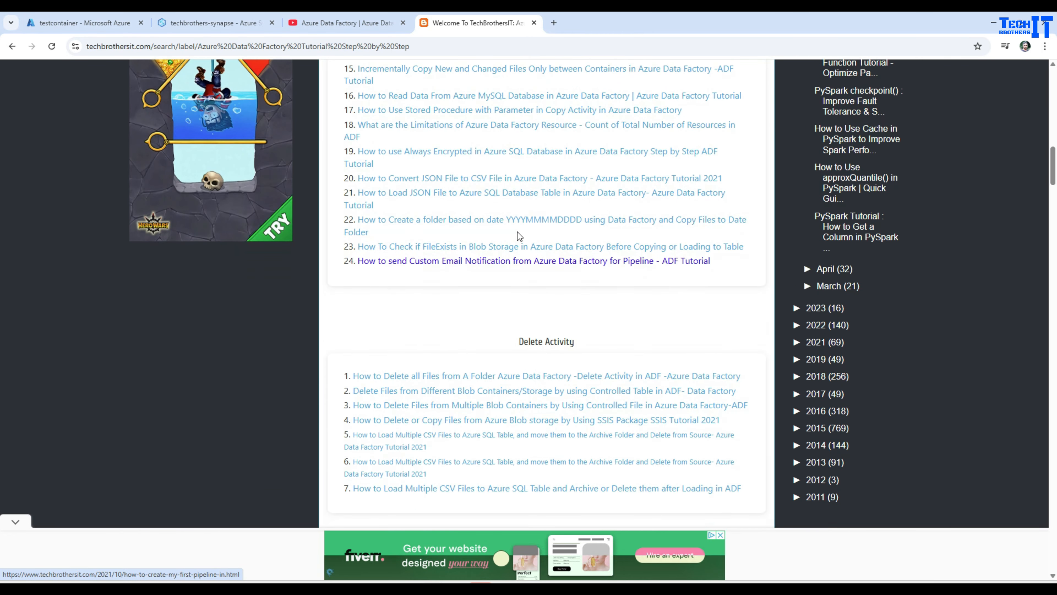
scroll(526, 233, down, 1)
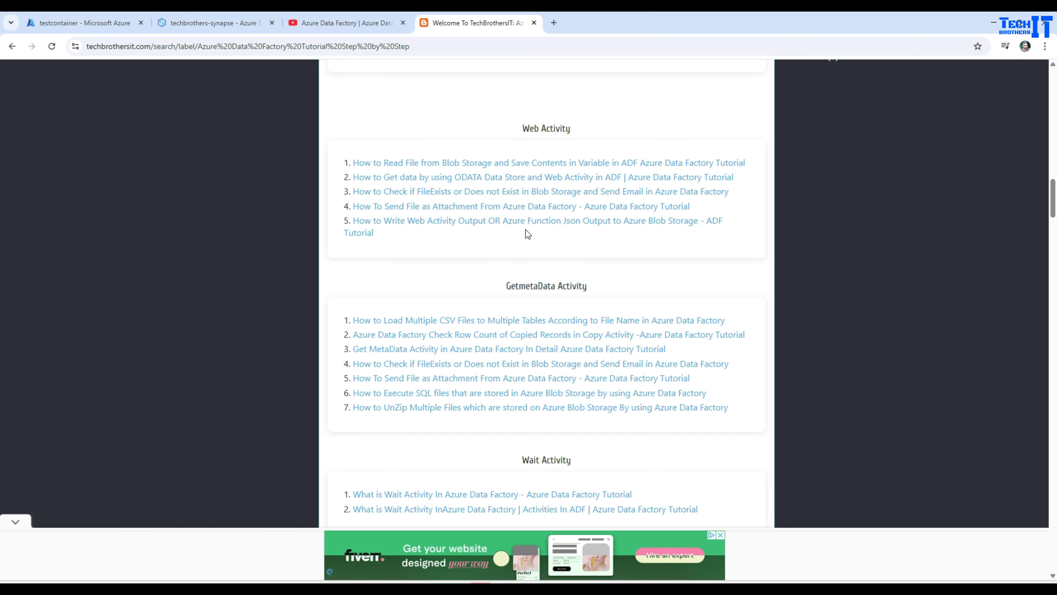
scroll(525, 230, down, 4)
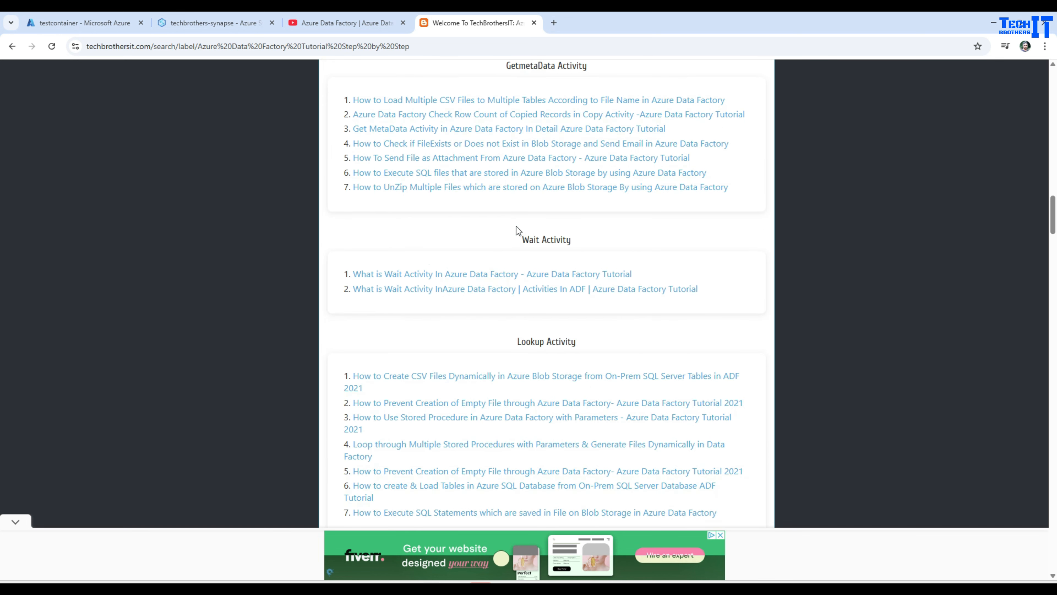
click(227, 24)
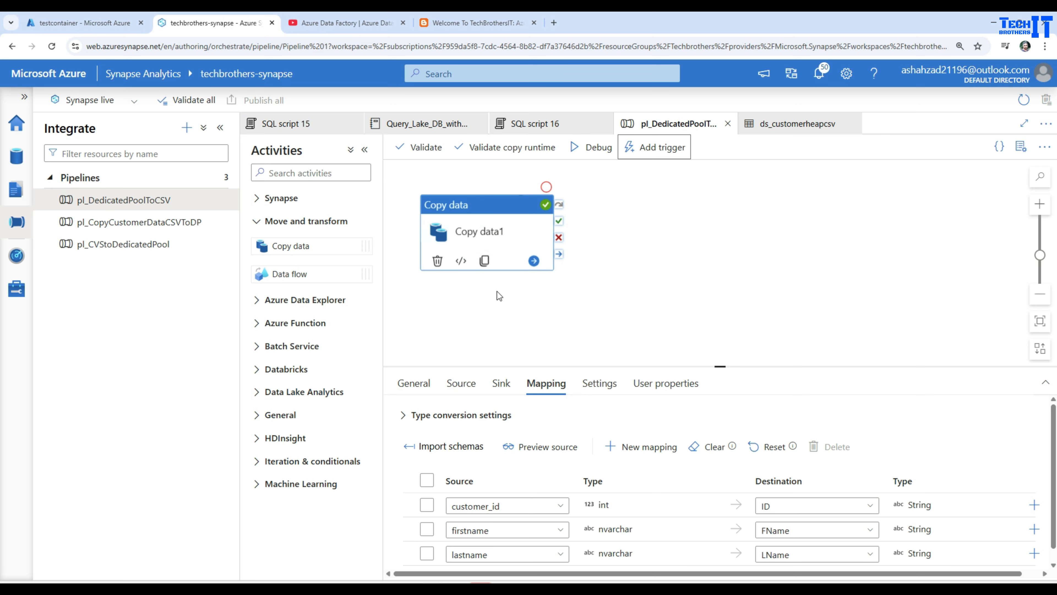
click(357, 25)
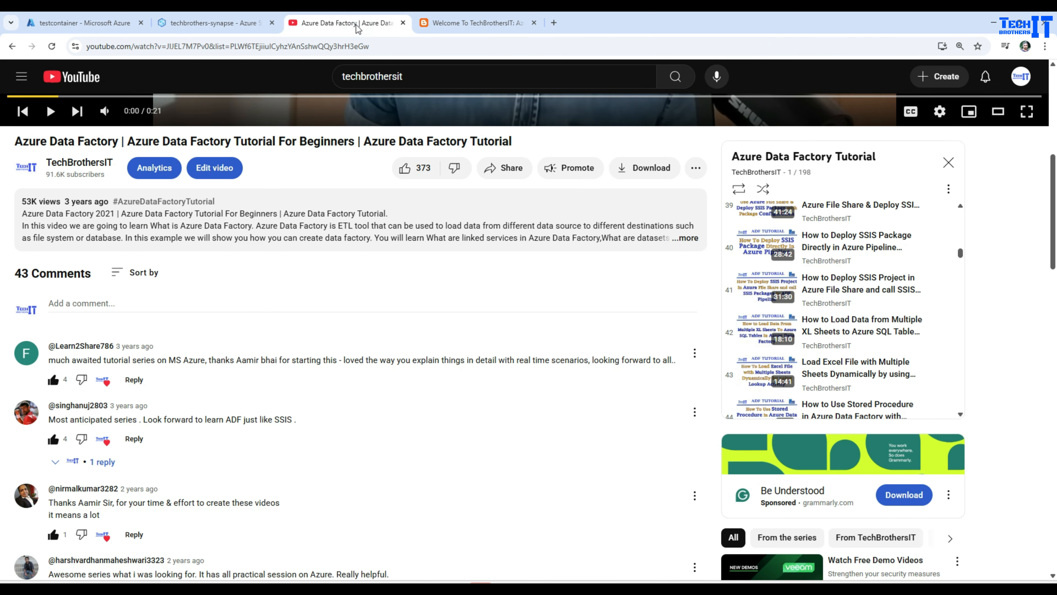
click(482, 24)
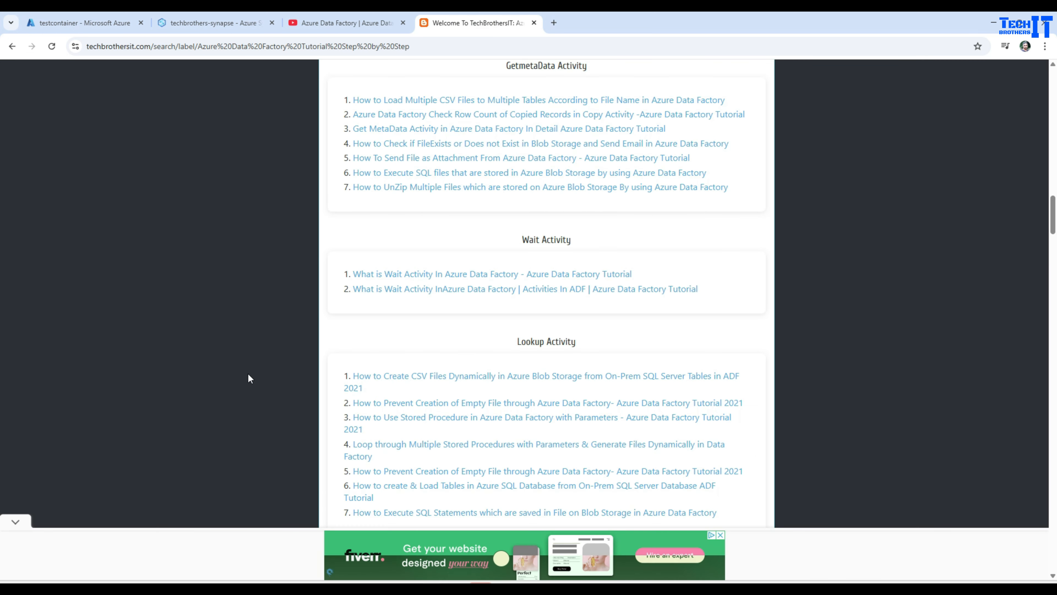